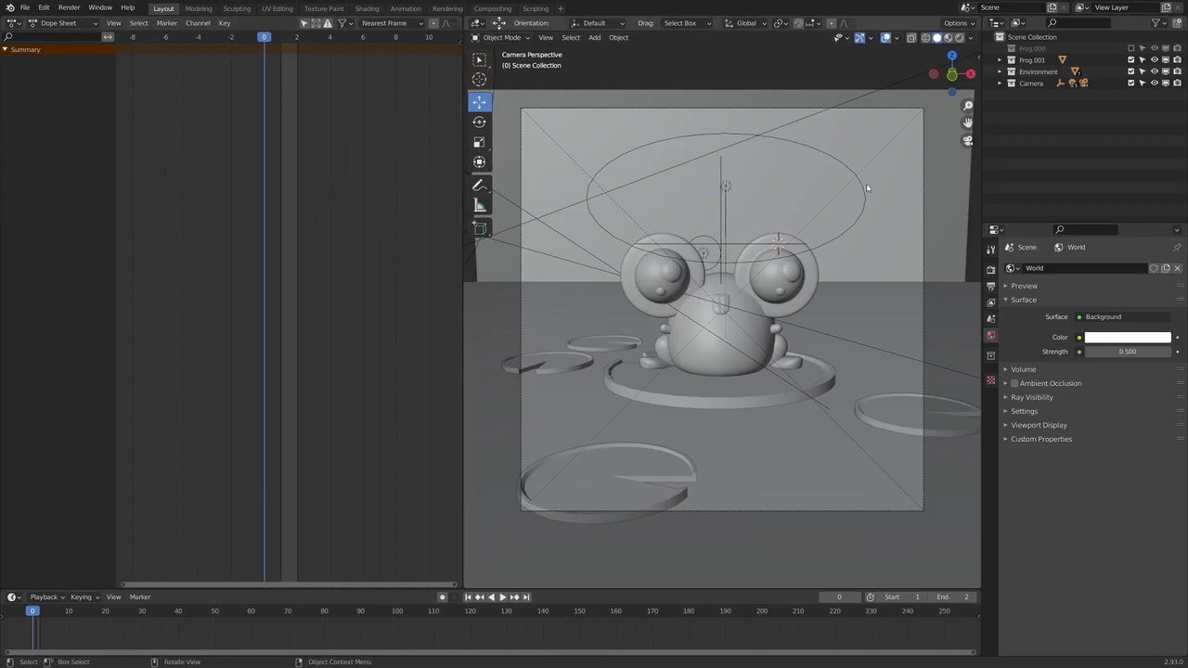
Turn the Dope Sheet area into a 3D Viewport showing the frog from above, and display the camera view in Material Preview shading
key(n)
click(18, 24)
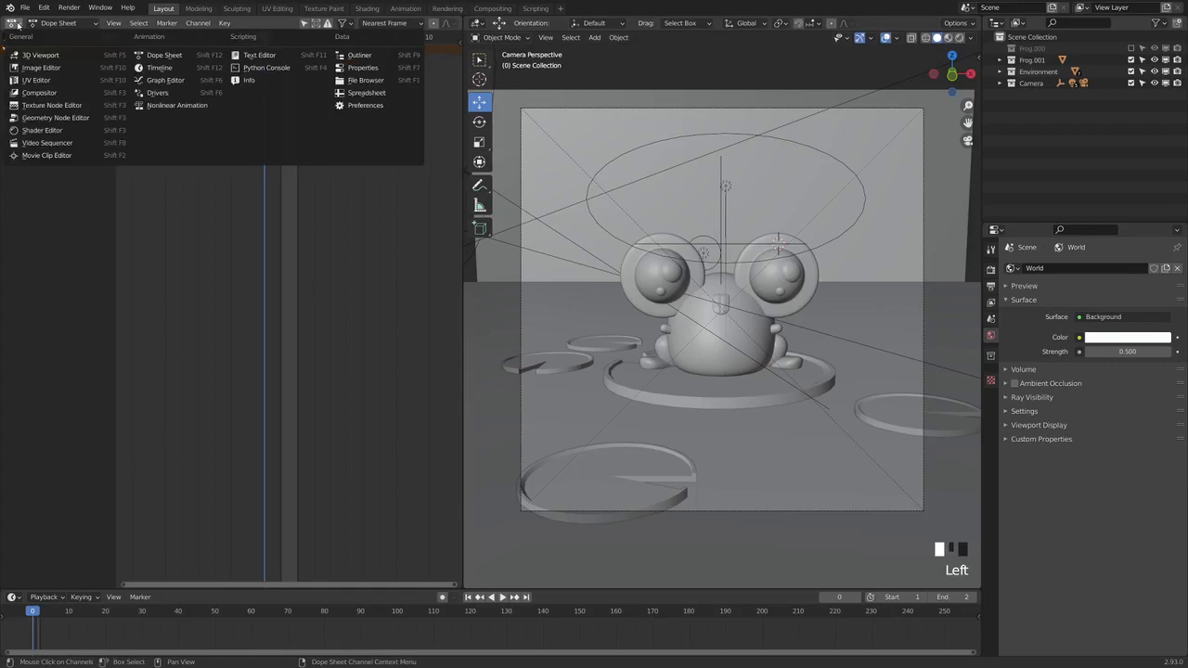
click(56, 58)
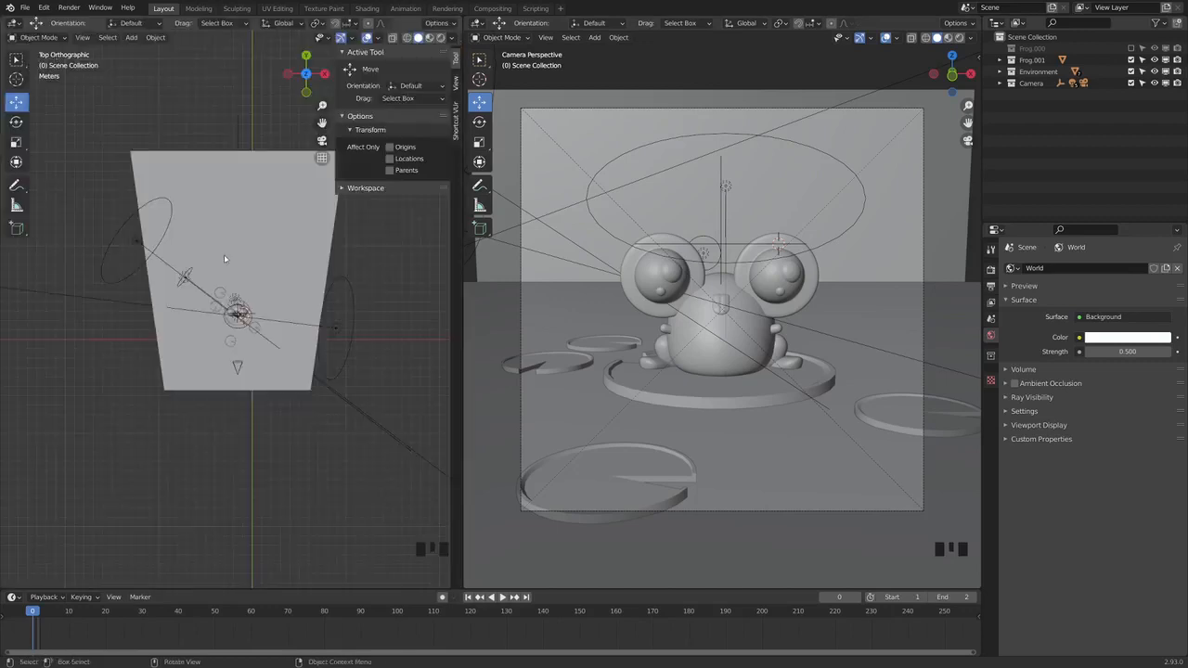
scroll(235, 348, up, 4)
scroll(235, 350, up, 3)
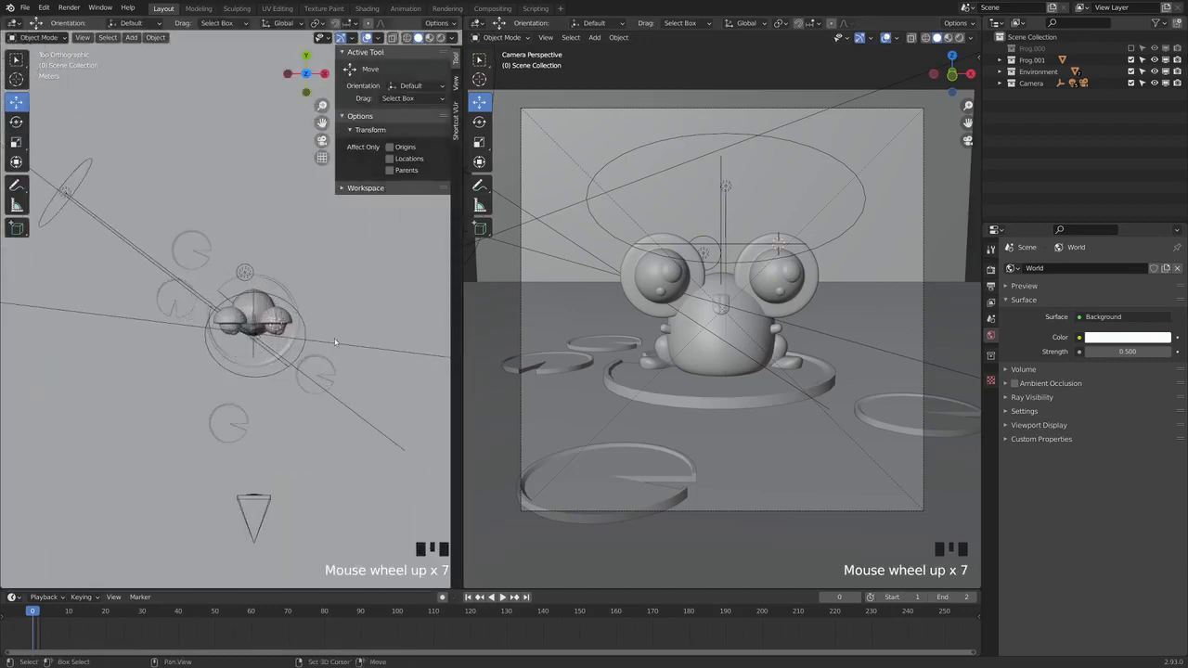
shift+middle_drag(235, 350, 215, 341)
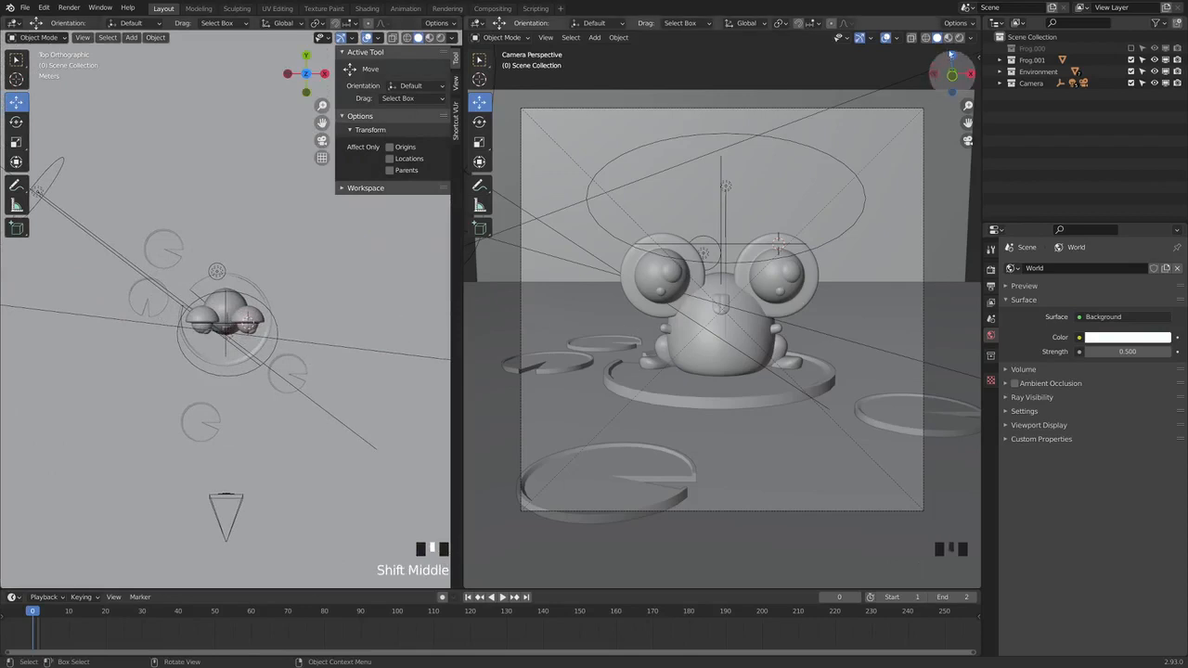
click(948, 38)
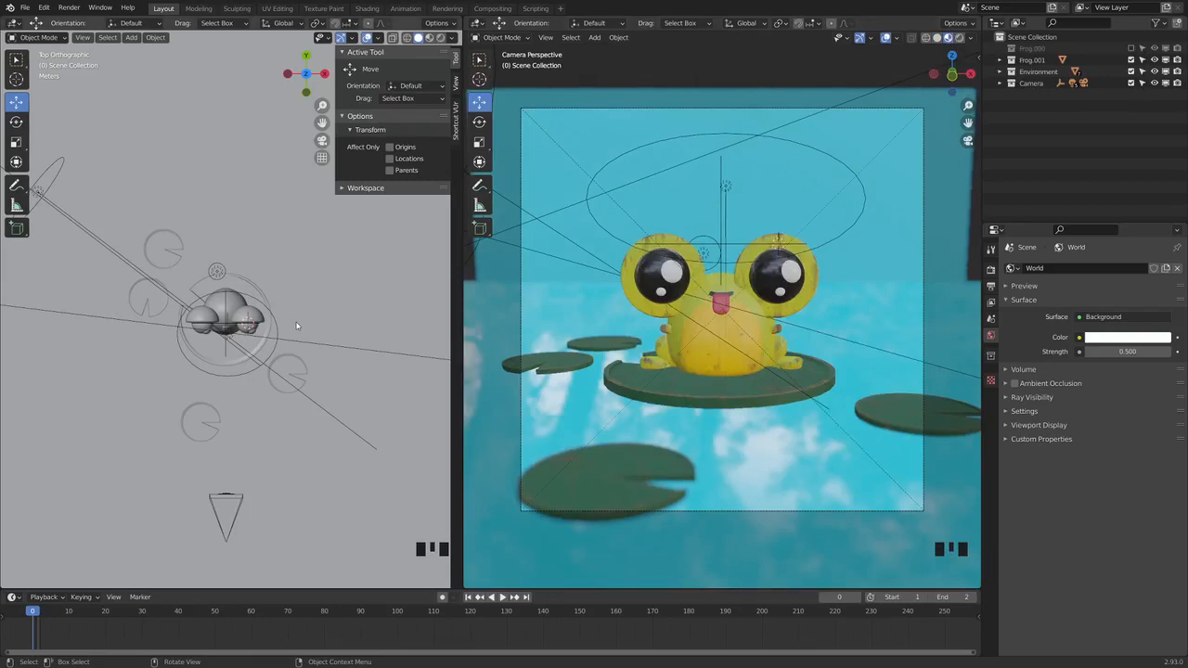
Try moving the frog slightly along the X axis in the camera view, and undo the move
click(761, 325)
click(766, 335)
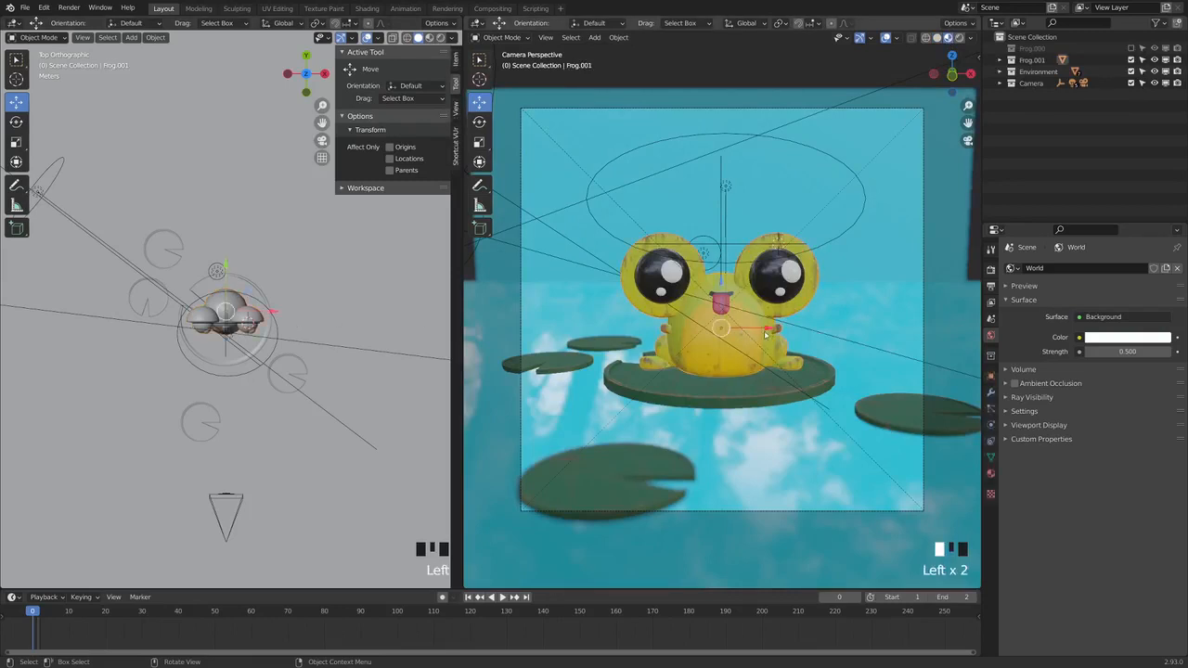
mouse_move(766, 335)
mouse_down()
mouse_move(829, 336)
mouse_move(696, 339)
mouse_move(780, 341)
mouse_up()
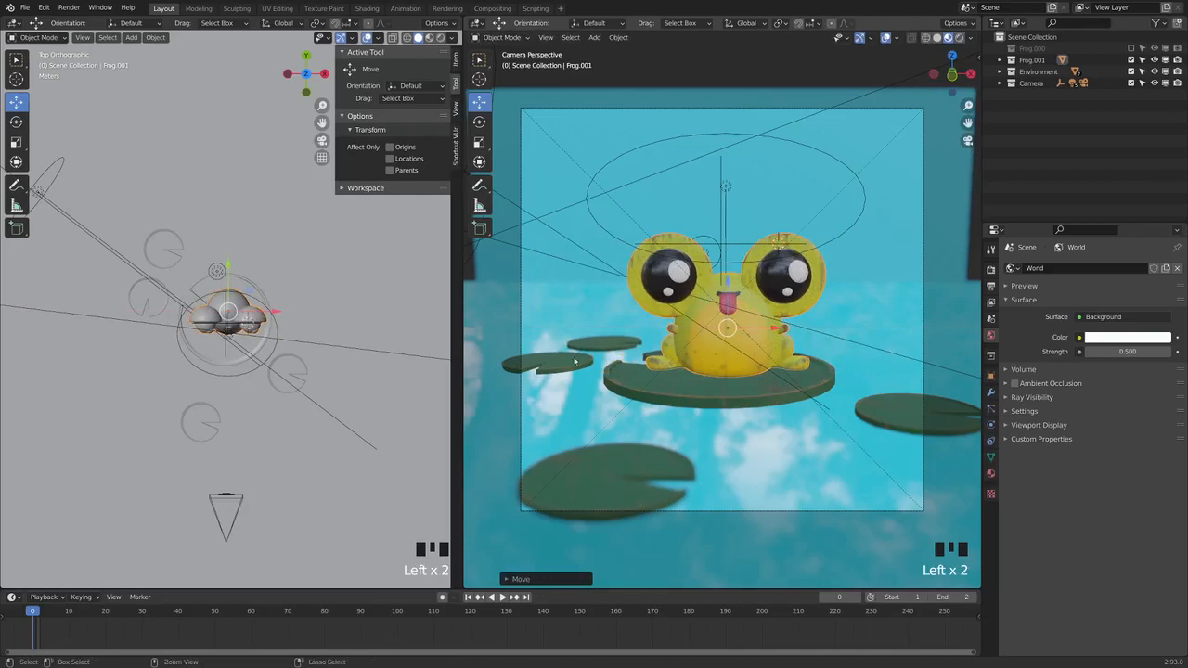
key(ctrl+z)
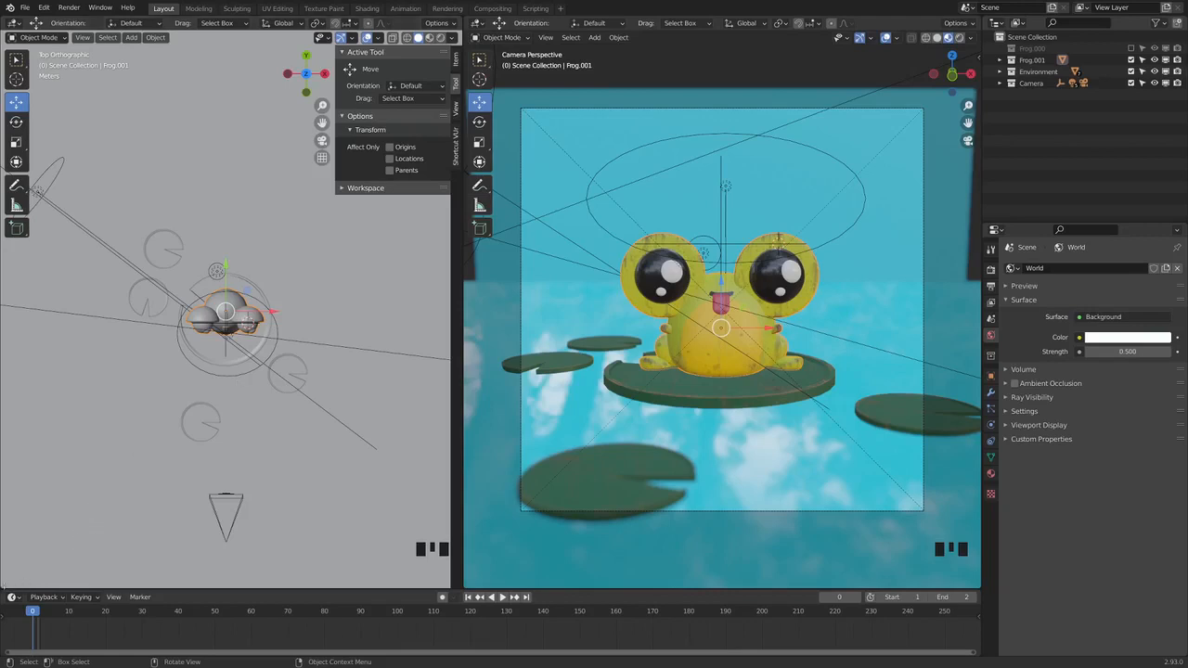
Split the top-view area horizontally and make the lower half a Shader Editor showing the frog's Body.001 material nodes
drag(5, 587, 30, 281)
click(15, 283)
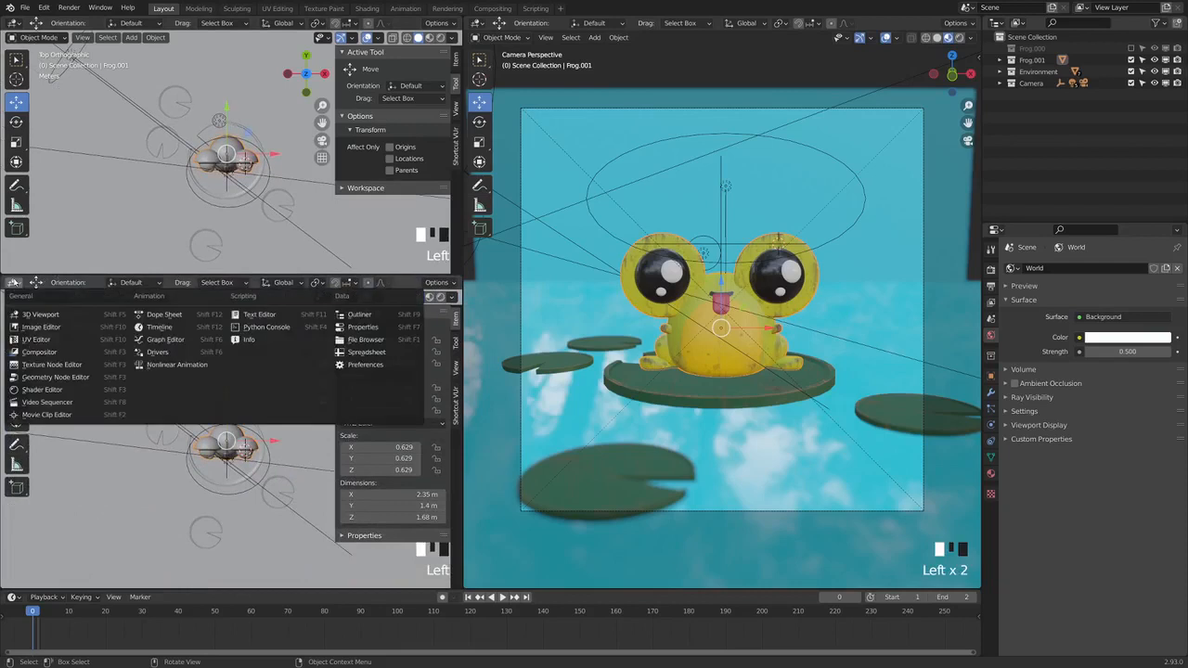
click(41, 389)
scroll(139, 446, down, 1)
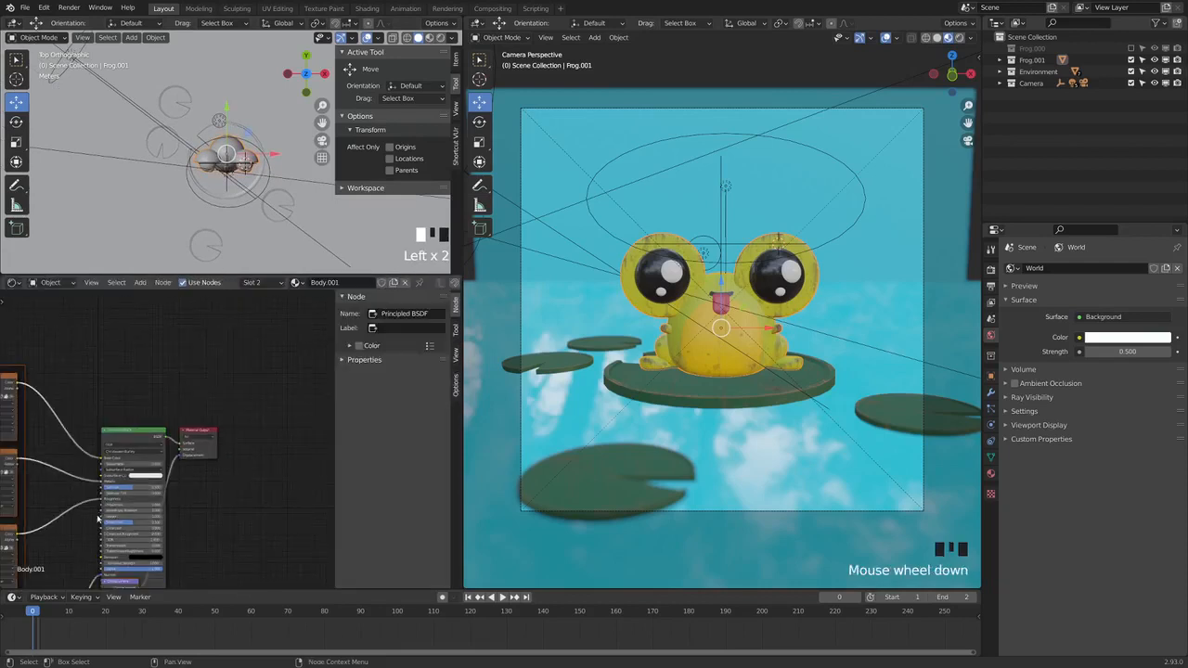
middle_drag(140, 446, 251, 439)
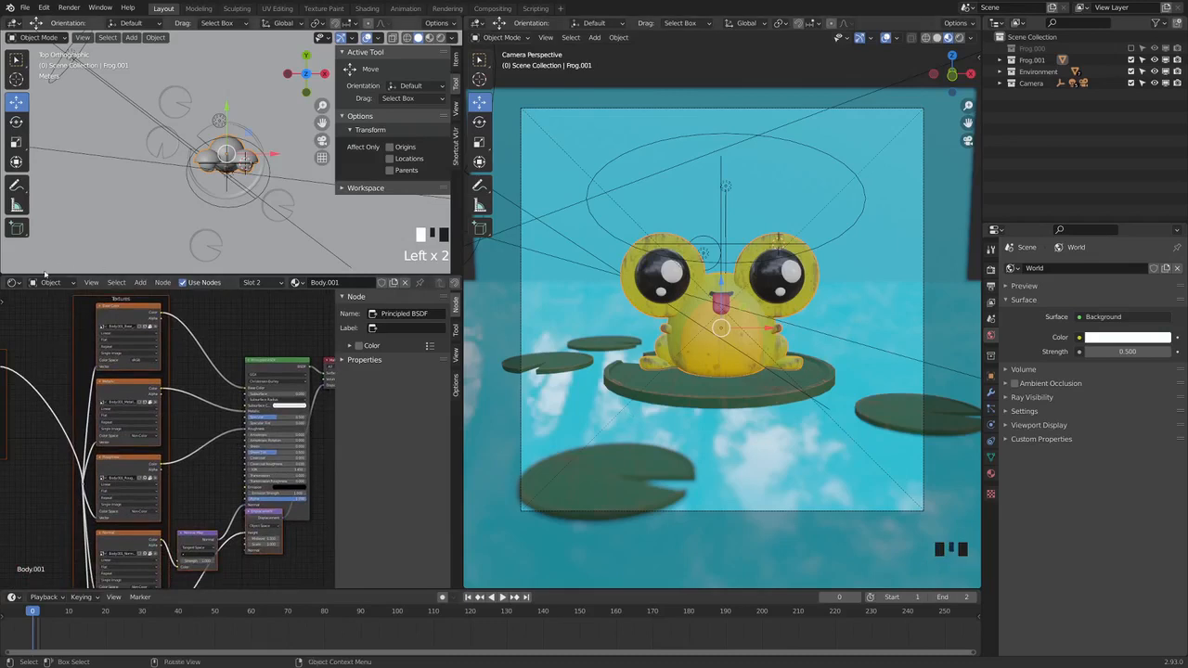
Join the Shader Editor and top-view areas into their neighbours until only the large camera 3D Viewport remains
drag(3, 272, 13, 312)
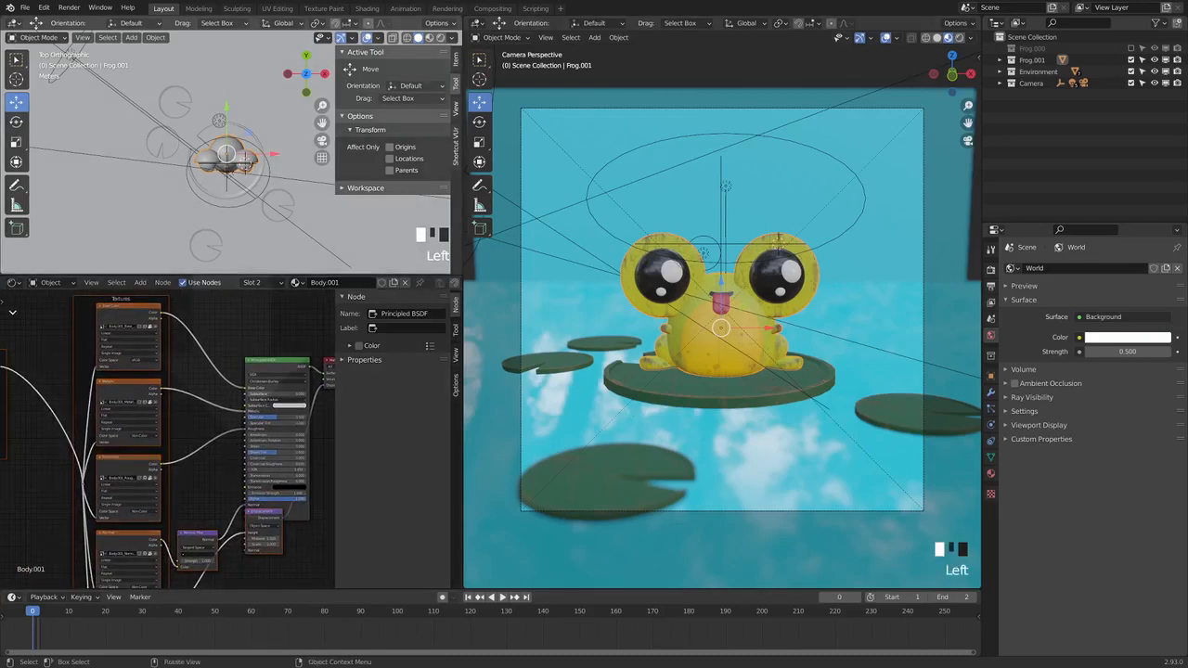
drag(87, 360, 88, 372)
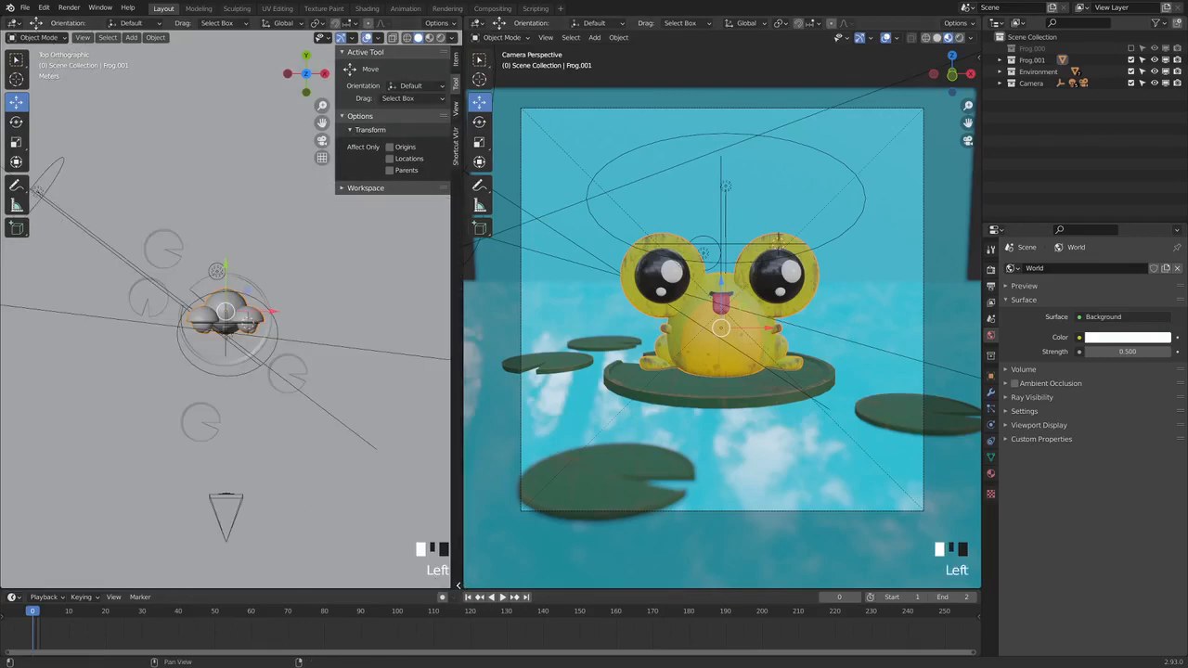
drag(466, 585, 409, 335)
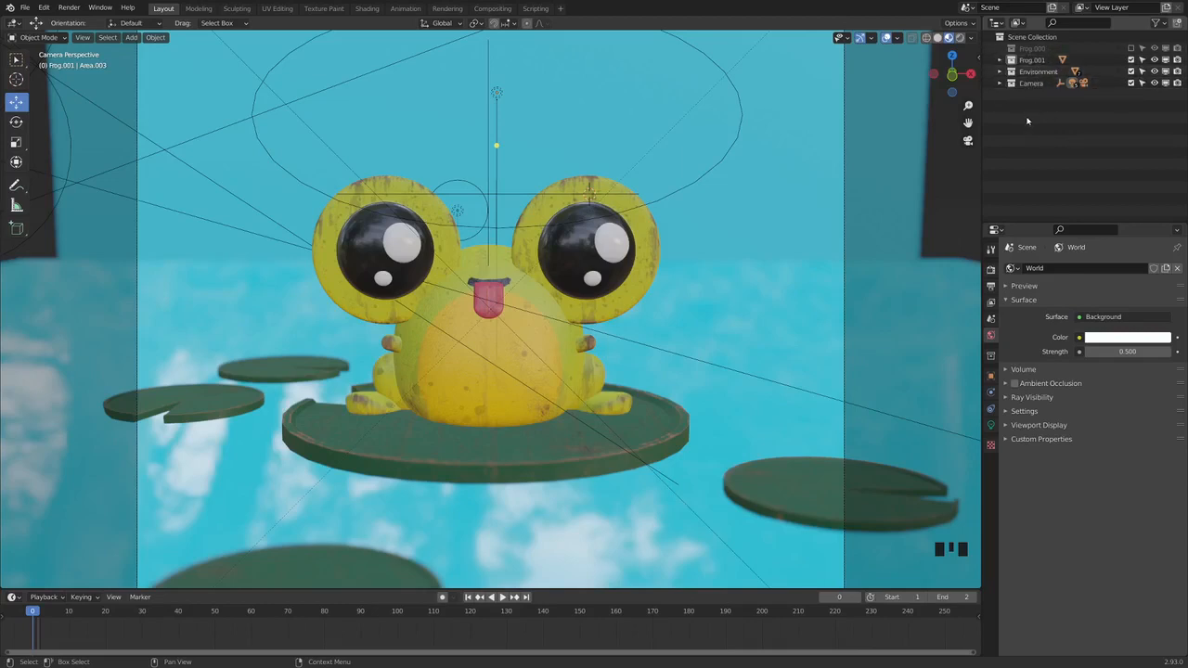
right_click(1029, 116)
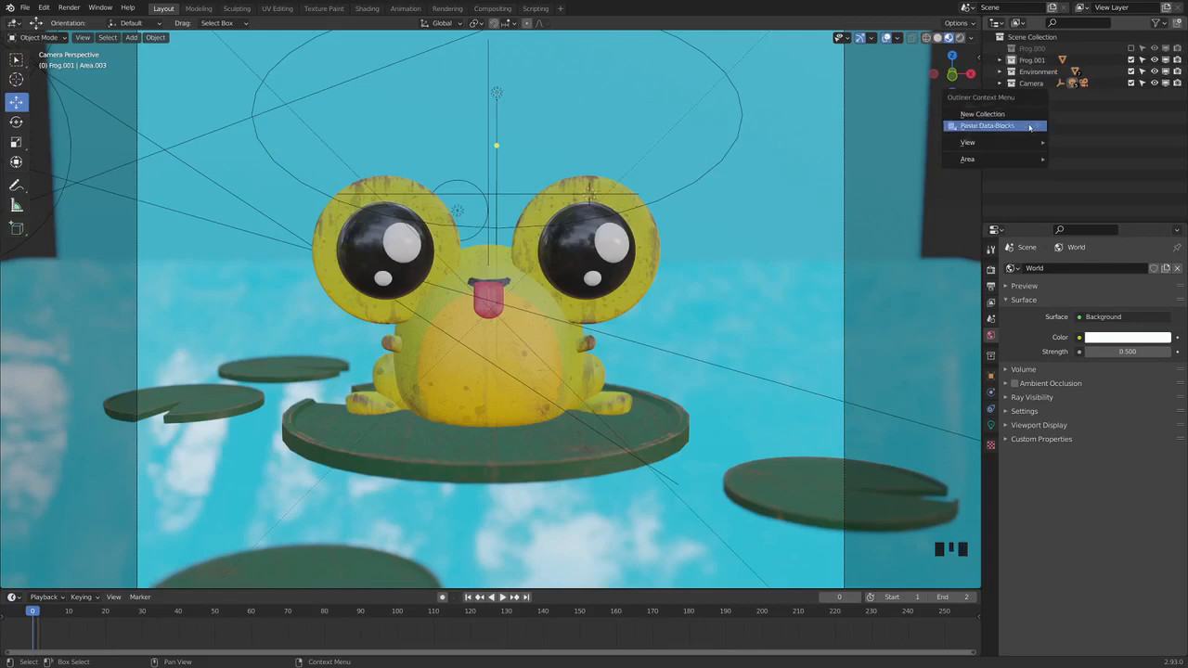
click(1038, 72)
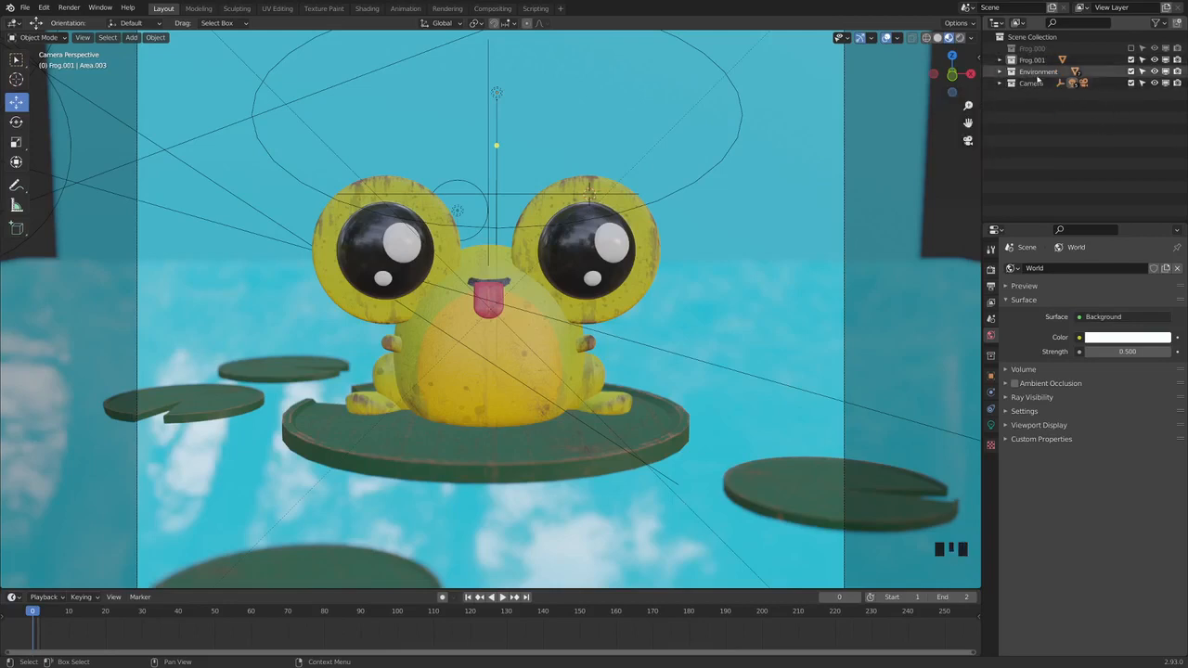
double_click(1038, 72)
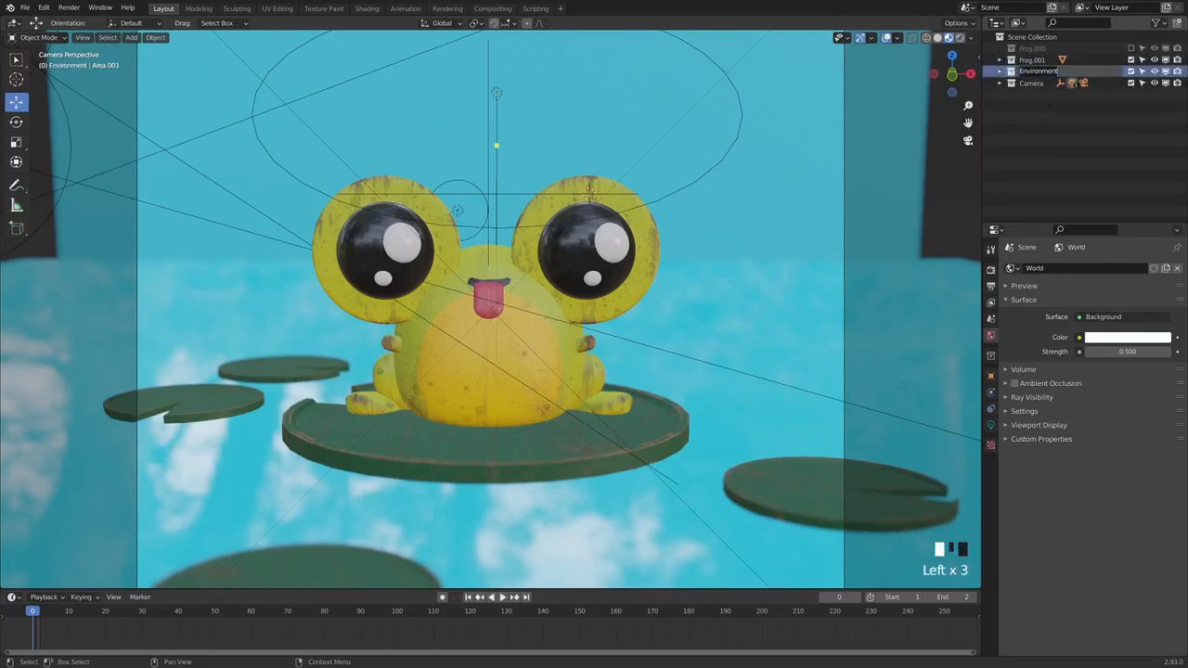
click(1049, 110)
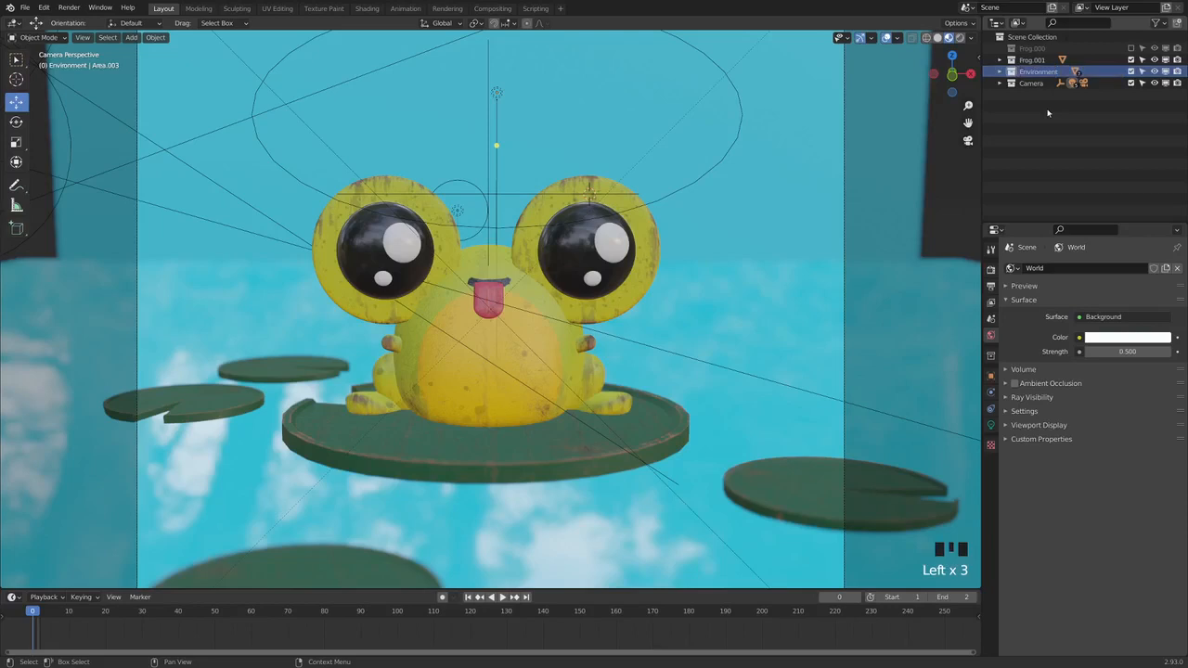
Expand the Frog.001 and Camera collections in the Outliner and select the Frog.001 object
click(999, 59)
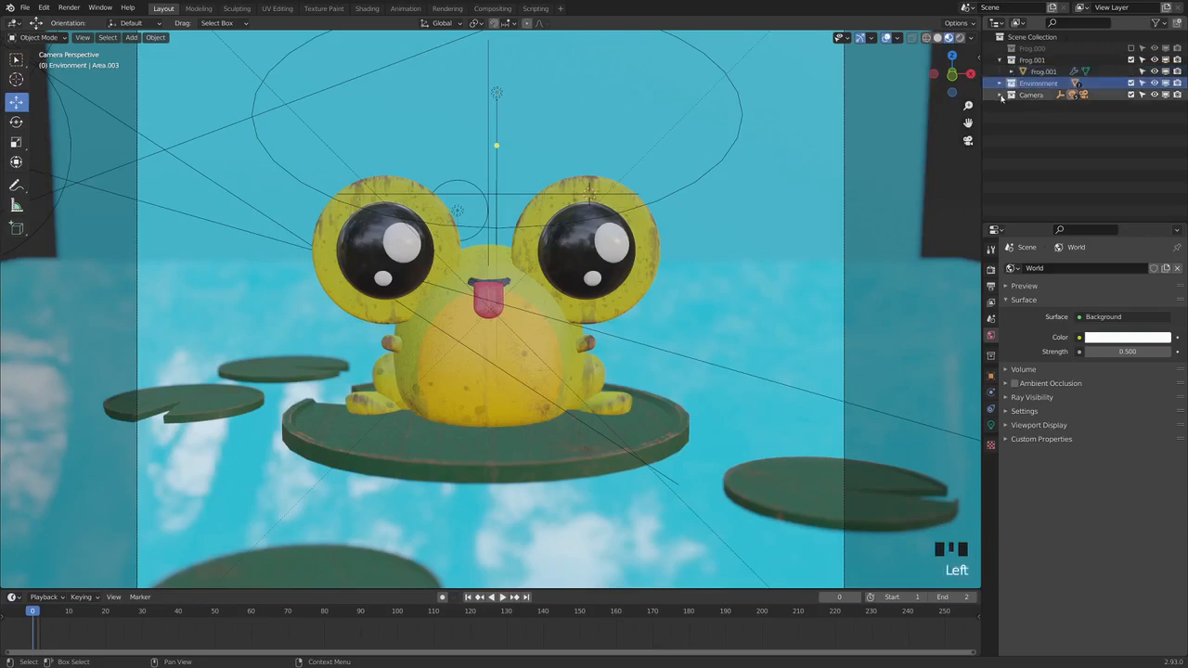
click(1043, 71)
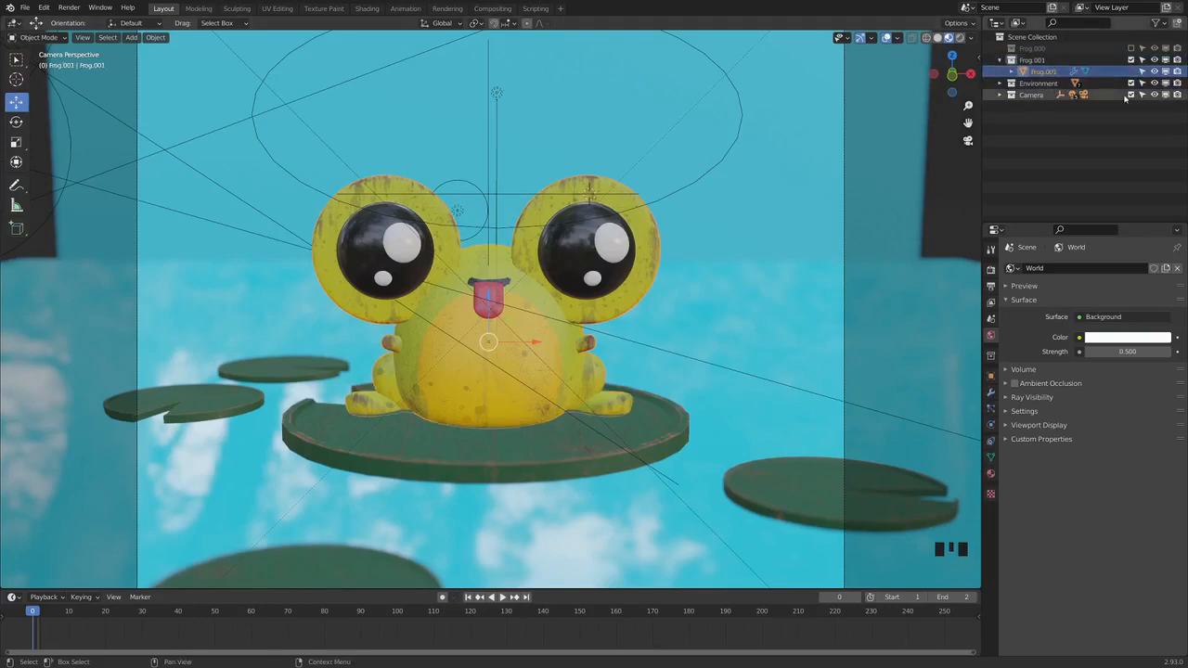
click(999, 96)
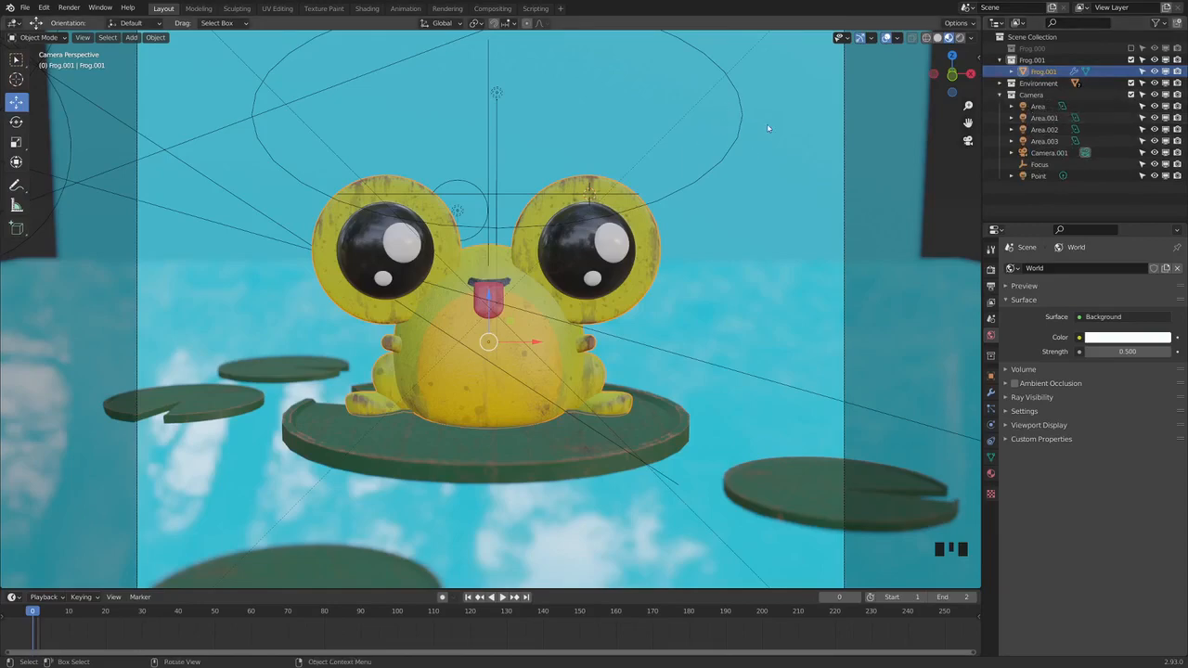
Preview the camera view in Rendered shading, and switch the viewport to Solid shading
click(957, 38)
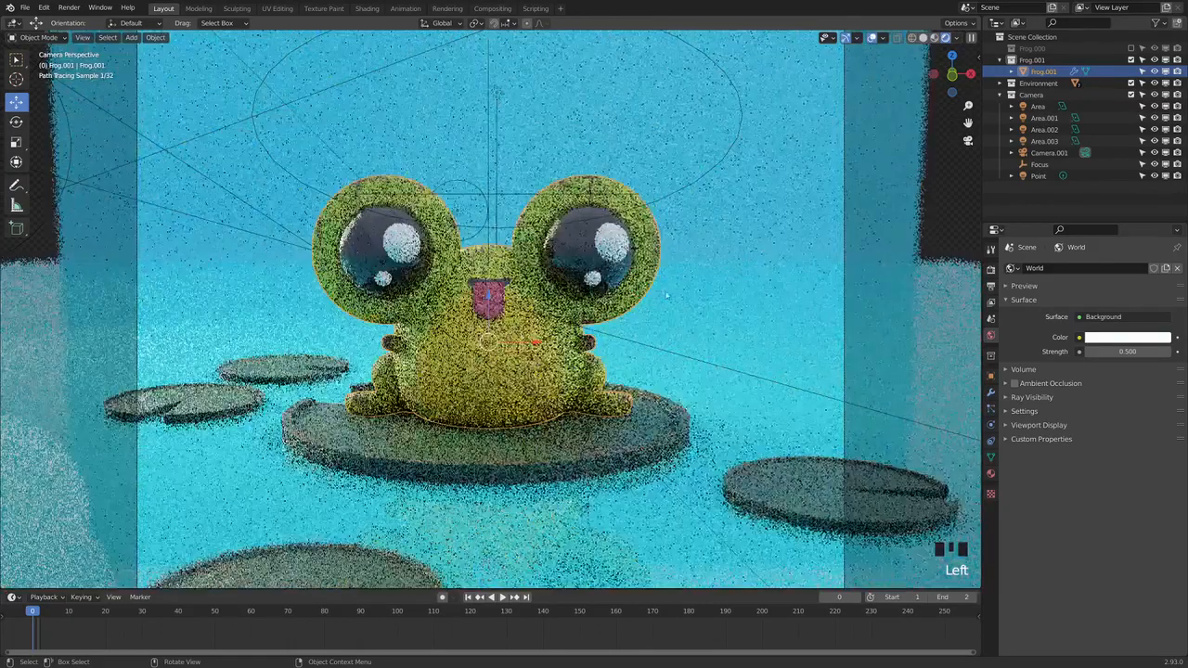
click(924, 38)
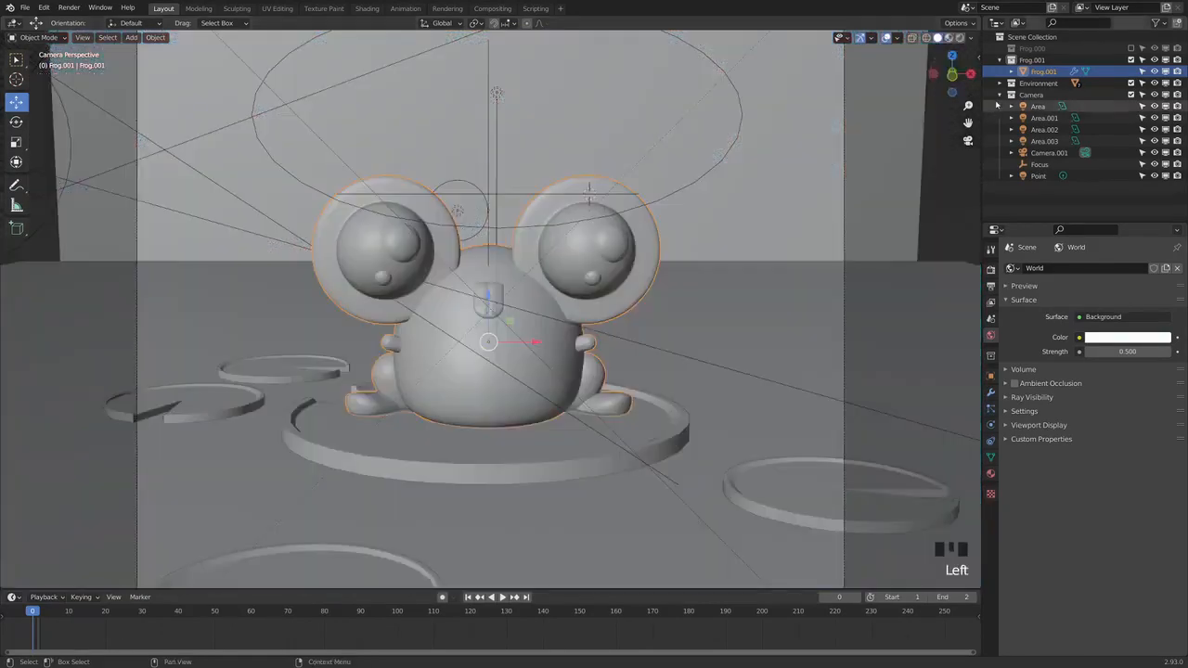
click(131, 37)
mouse_move(173, 195)
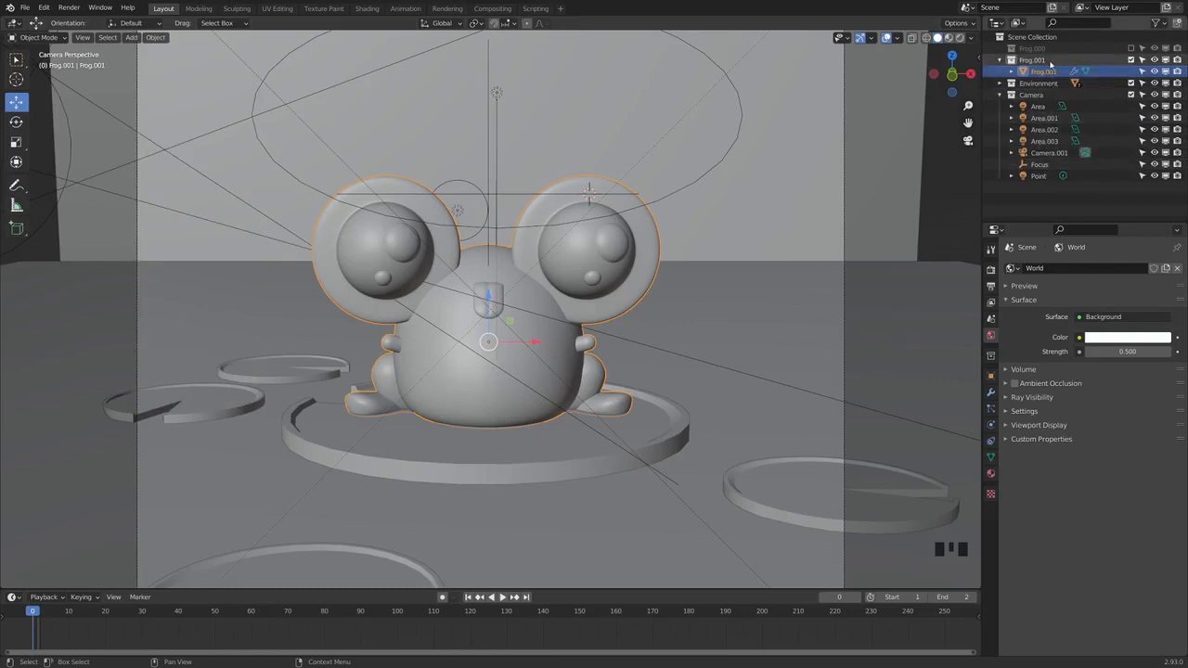
Collapse the Frog.001 and Camera collections and review the Outliner's restriction toggles and filter options
click(1002, 63)
click(1000, 83)
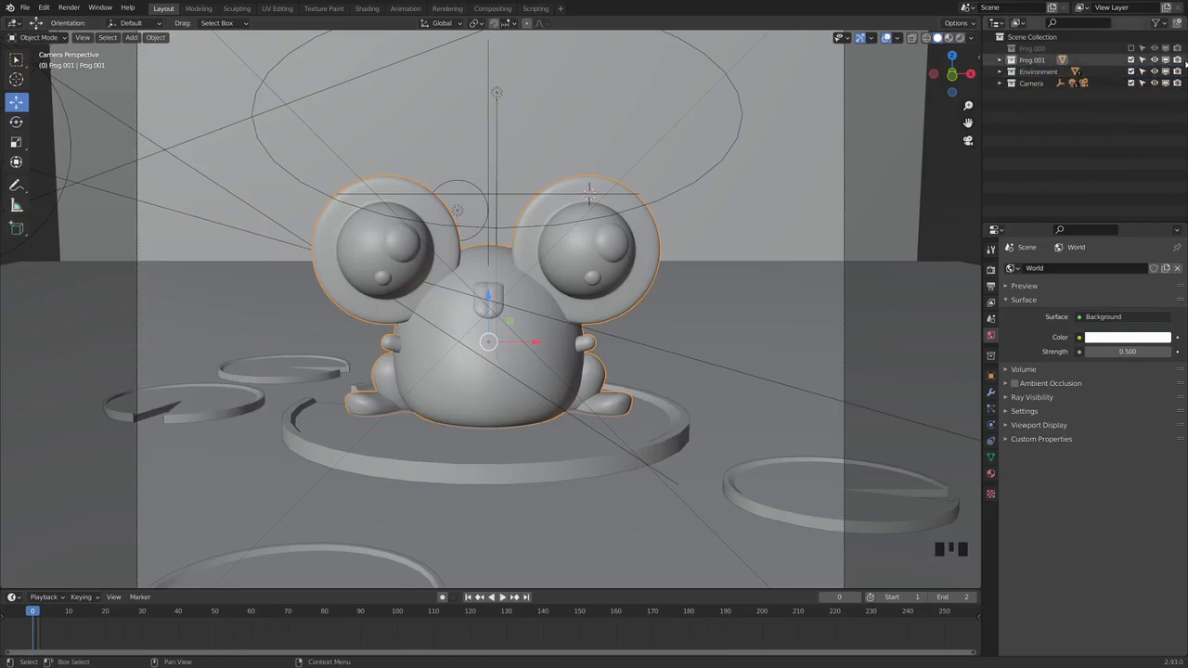
click(1156, 22)
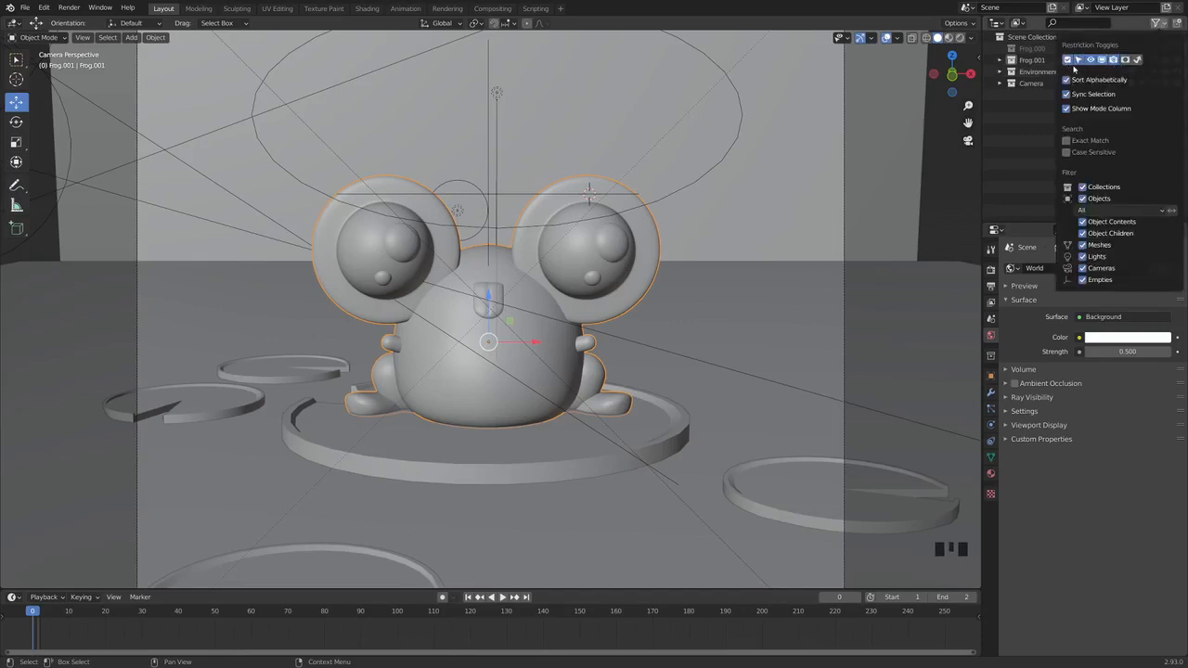
click(1154, 23)
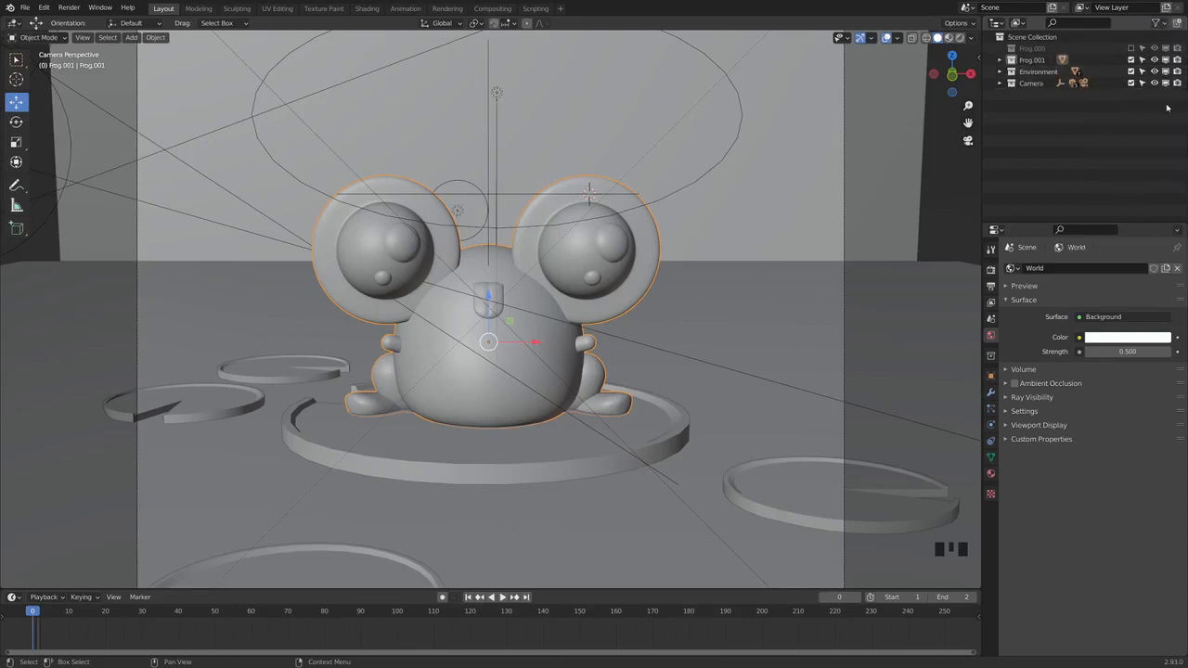
Swap the Frog.001 collection for Frog.000 in the view layer, and restore Frog.001 with Frog.000 excluded
click(1130, 60)
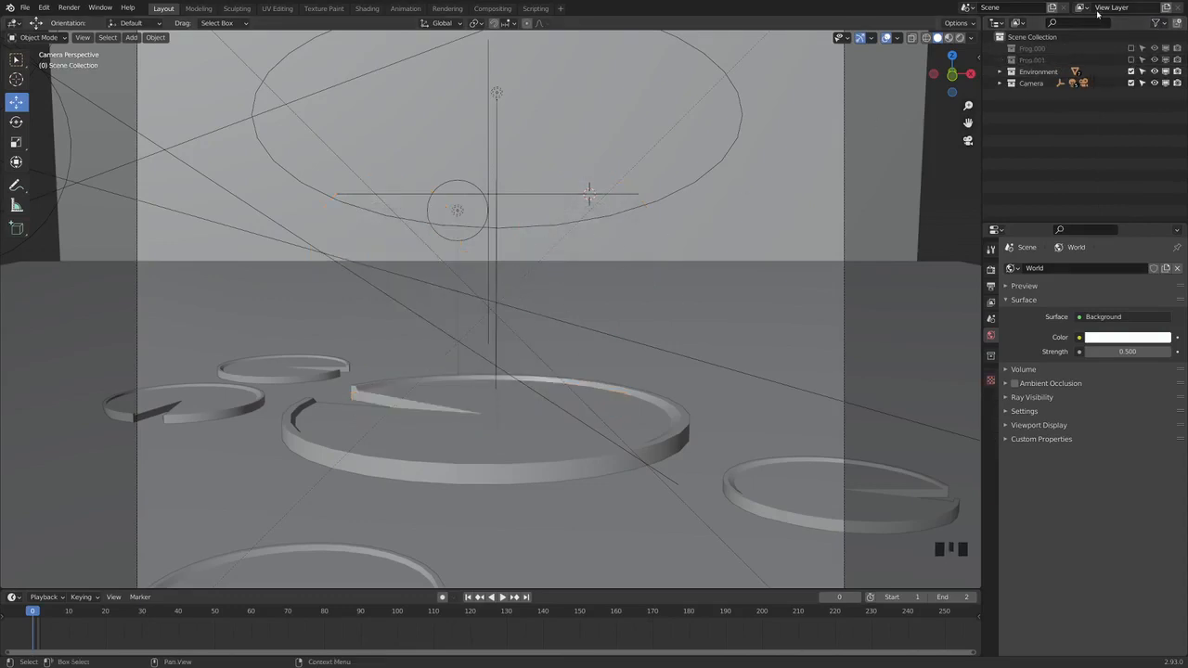
click(1131, 48)
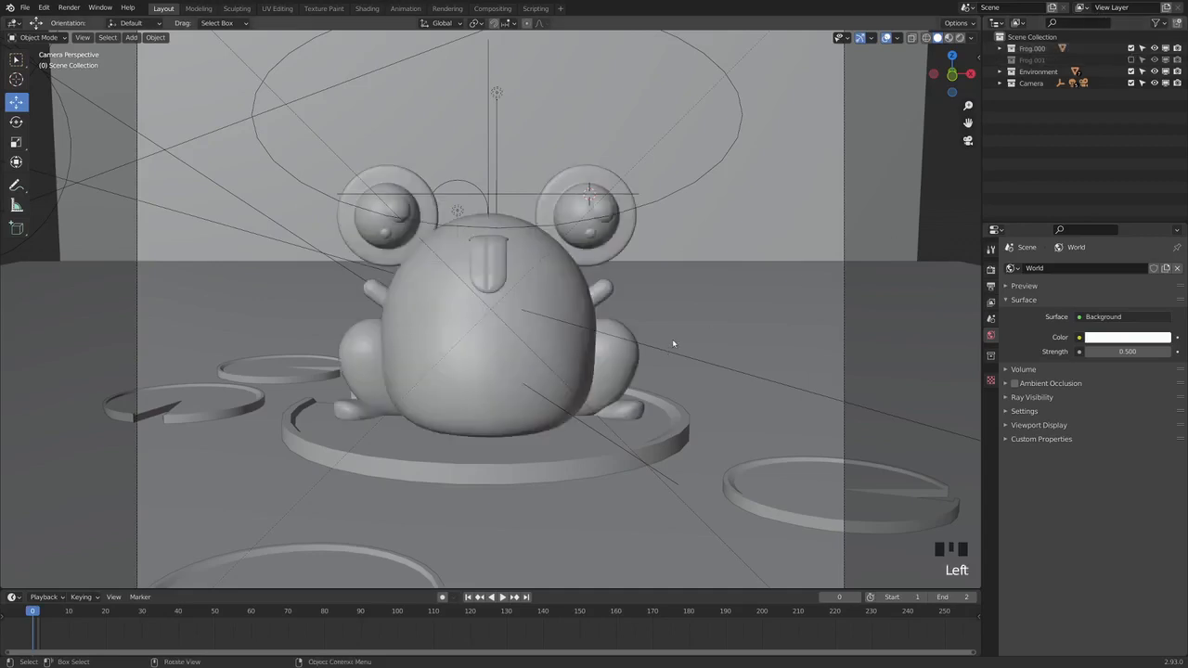
click(1131, 48)
click(1130, 59)
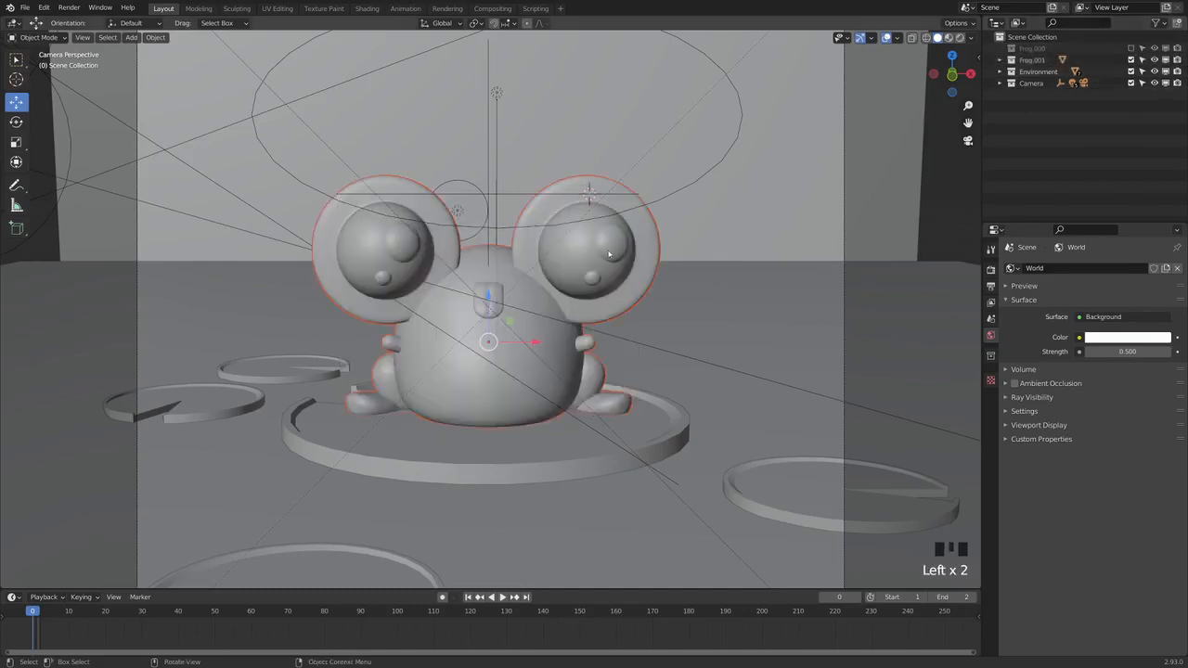
Turn the Frog.001 collection's selectability off and on again, and briefly hide and reveal it in the viewport
click(1144, 61)
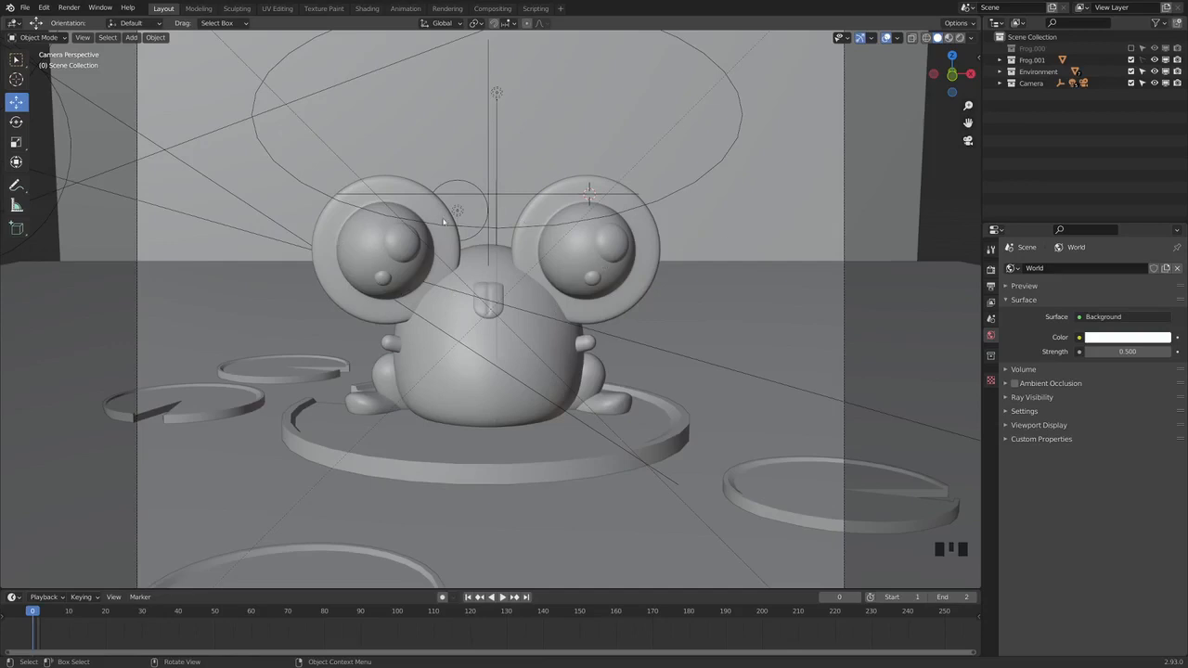
click(1142, 60)
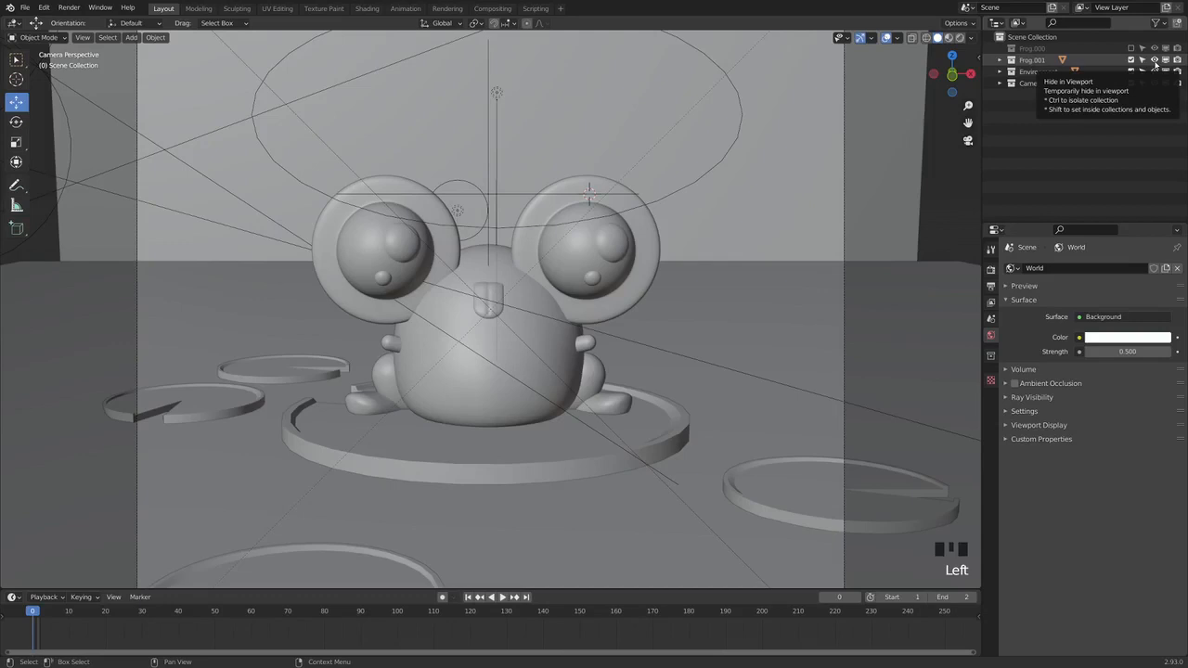
click(1155, 61)
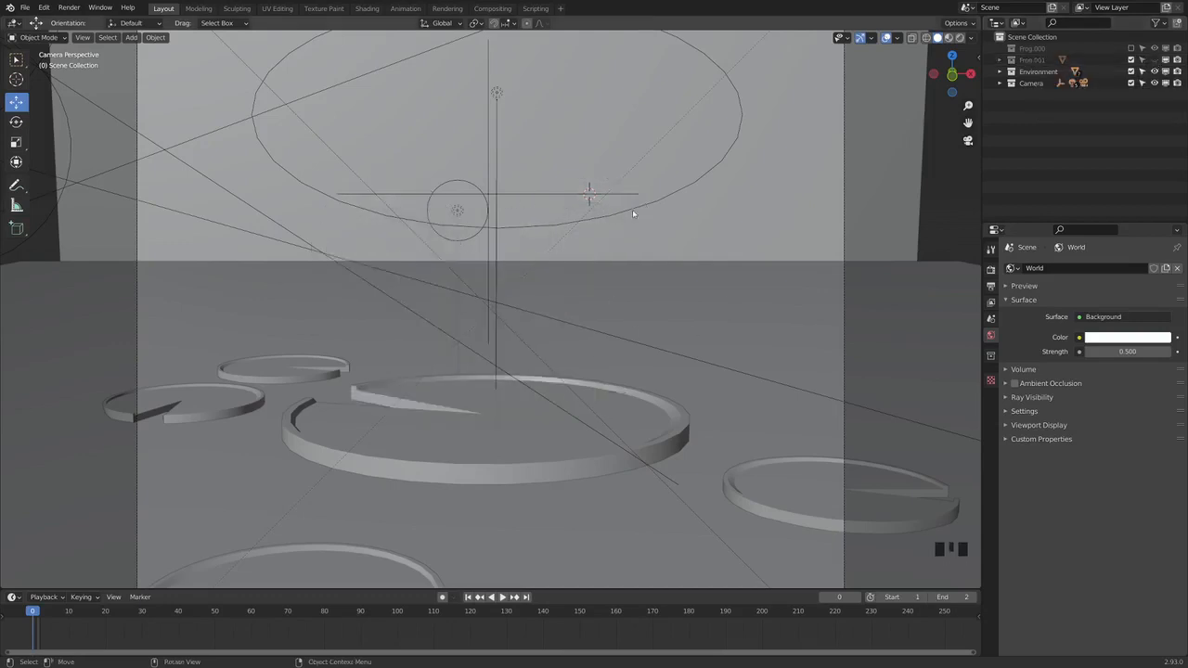
click(1156, 59)
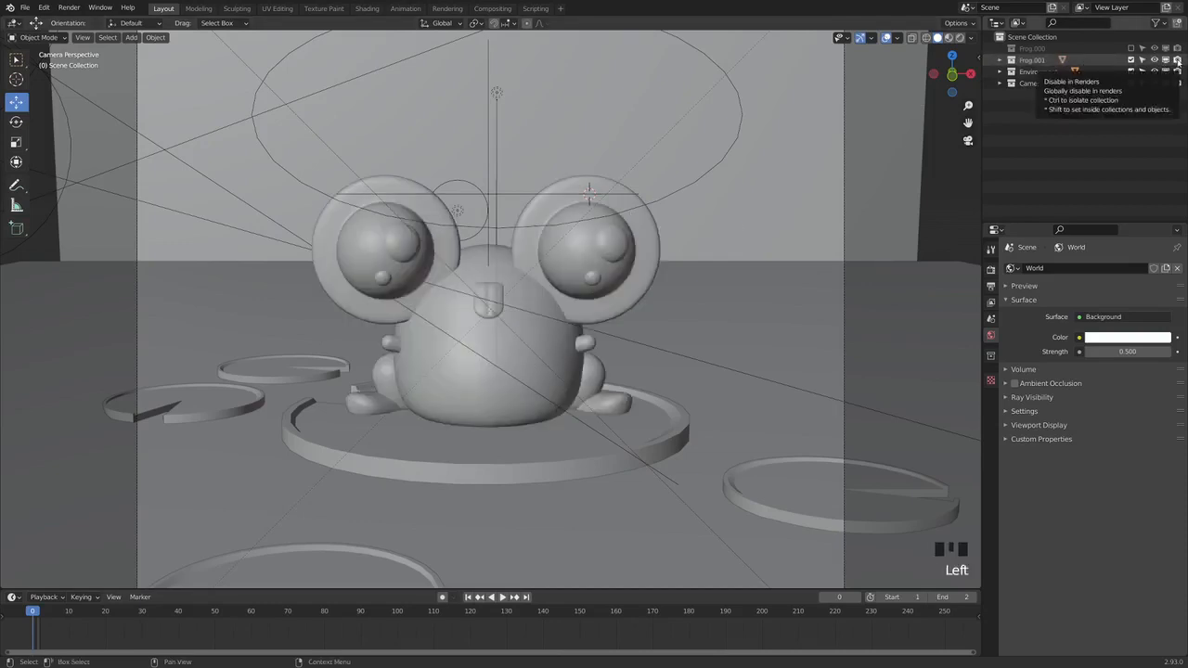
Disable the Frog.001 collection in renders
click(1177, 61)
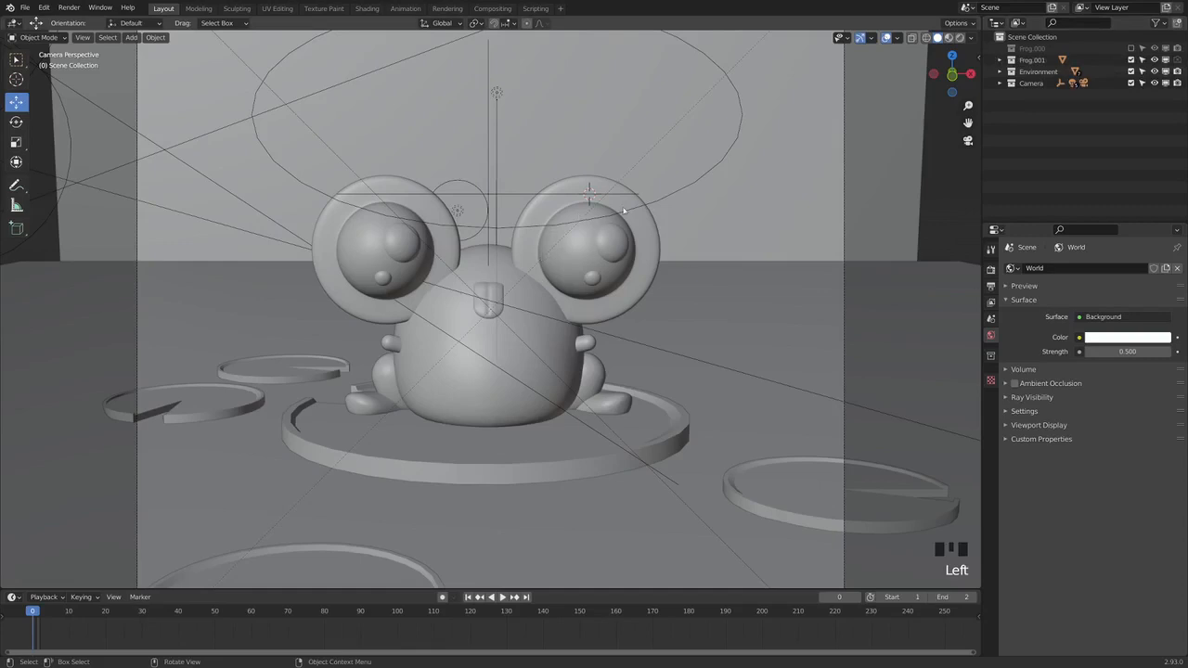
Re-enable the Frog.001 collection in renders, and switch its global viewport visibility off and on again before and after selecting the frog
click(1178, 61)
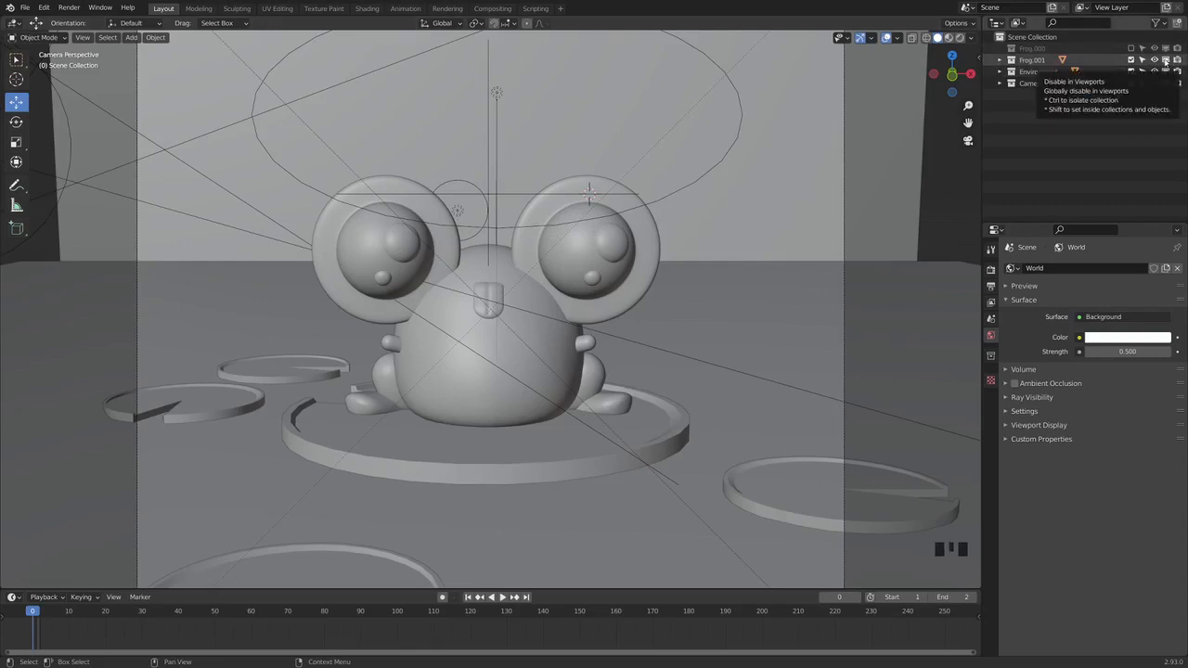
click(1165, 61)
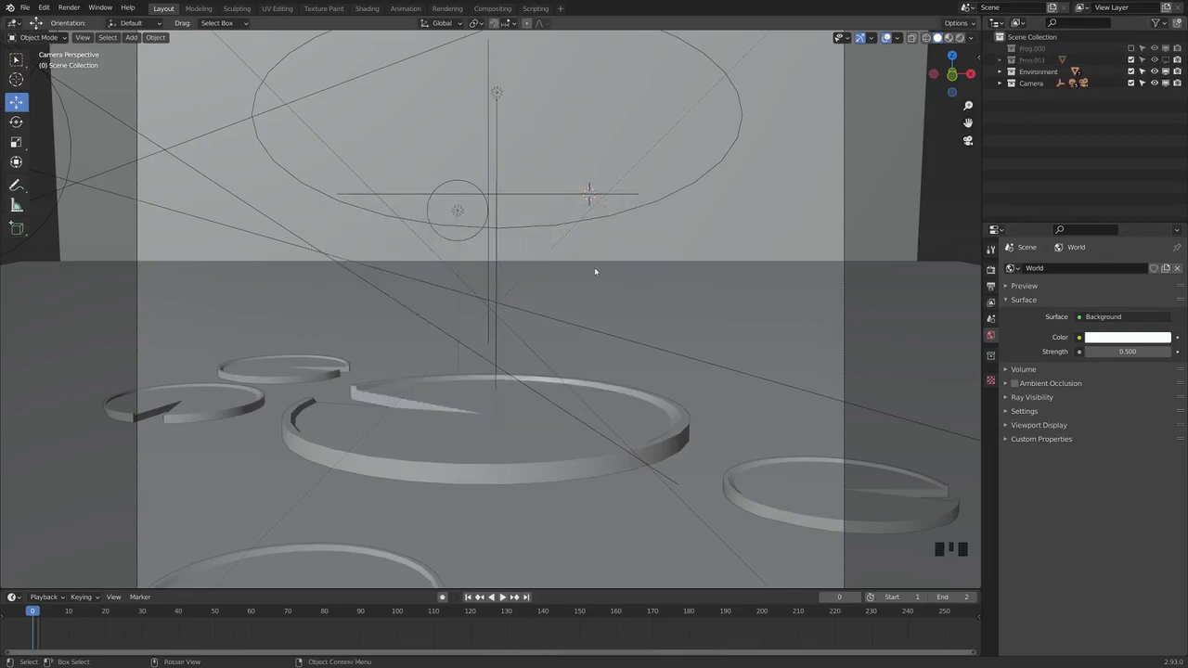
click(1166, 59)
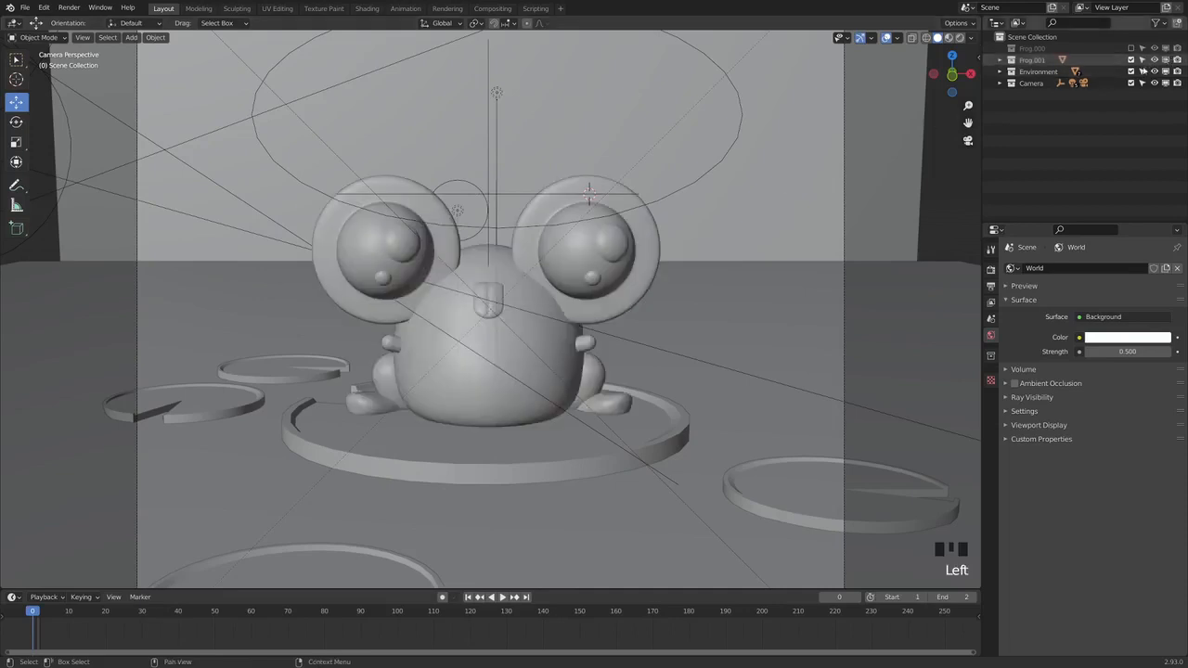
click(462, 322)
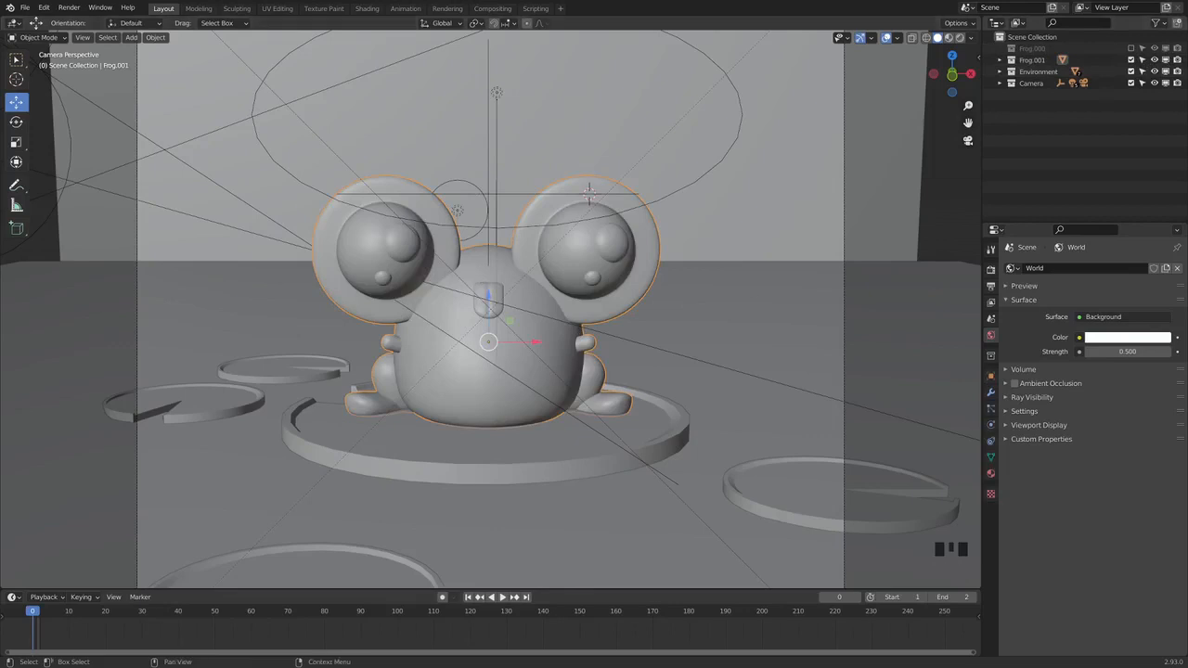
click(1166, 59)
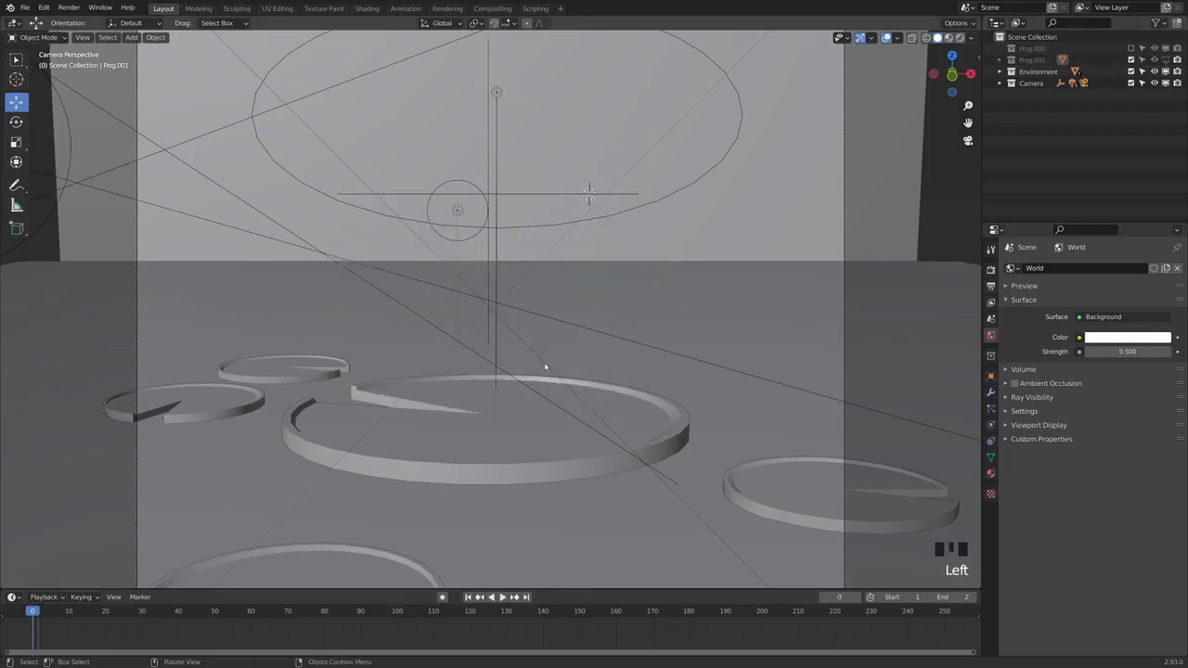
click(1166, 59)
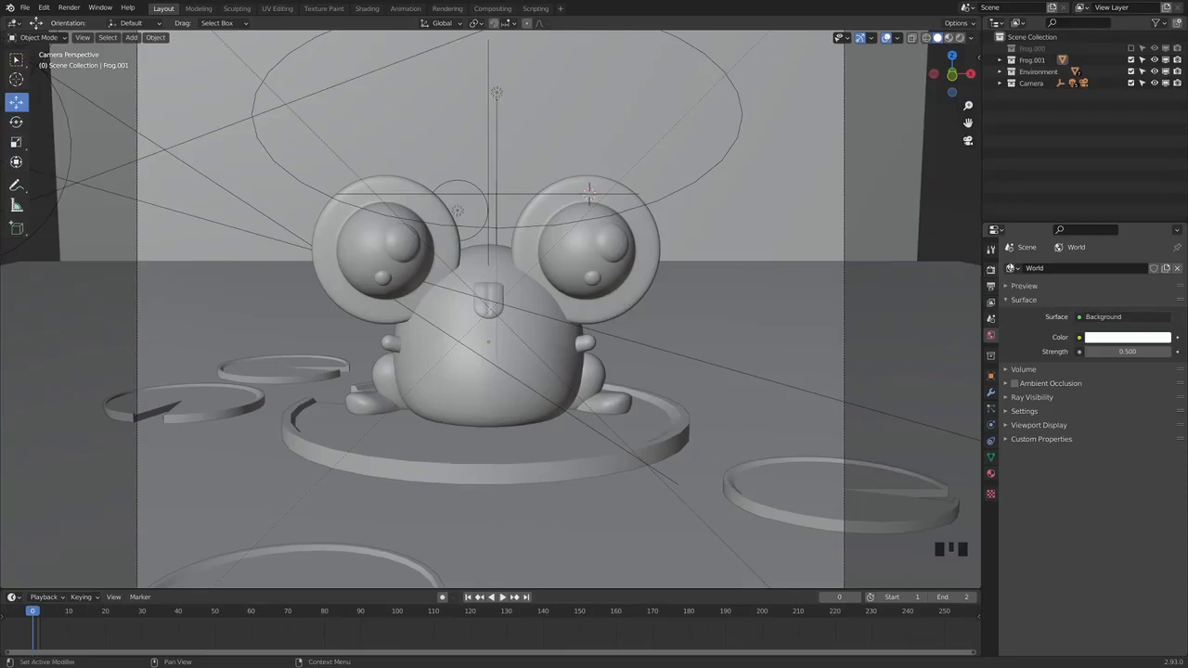
Show the render properties and enable render denoising with the OptiX denoiser
click(990, 271)
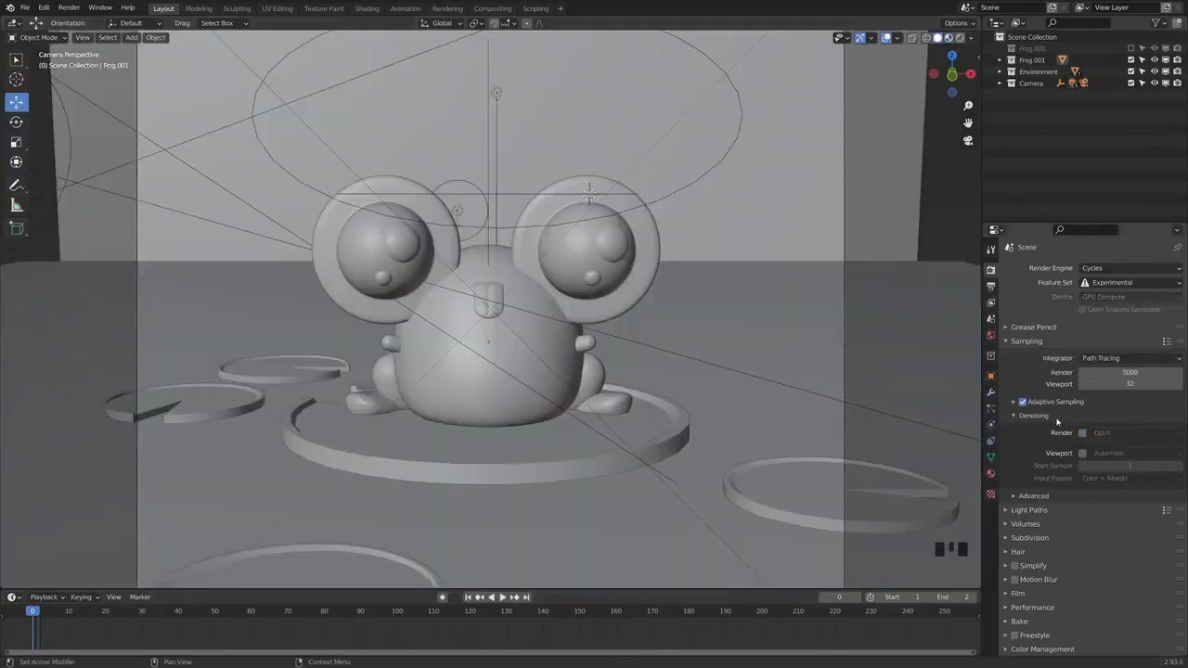
click(1037, 417)
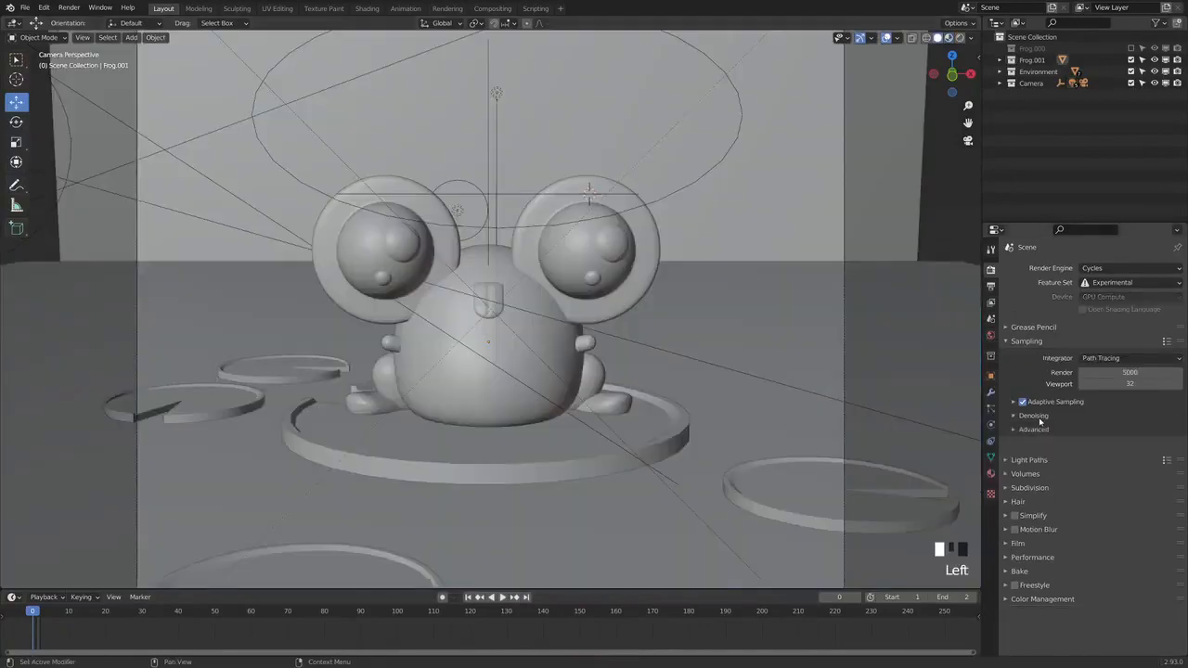
click(1040, 417)
click(1083, 434)
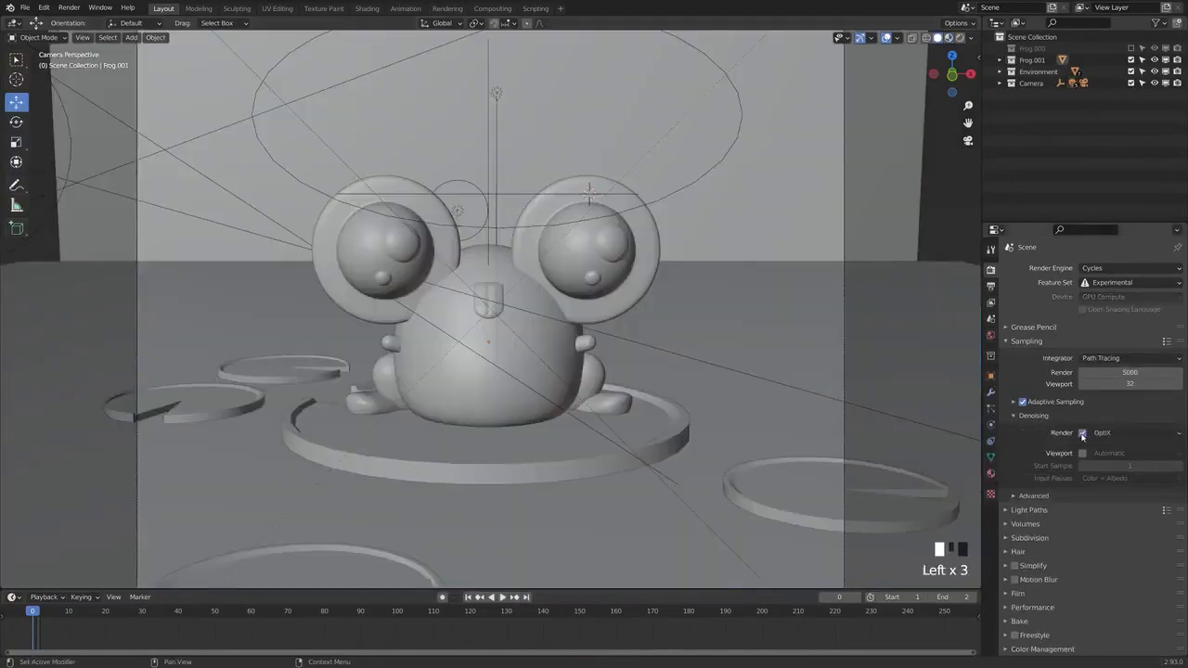
click(1109, 435)
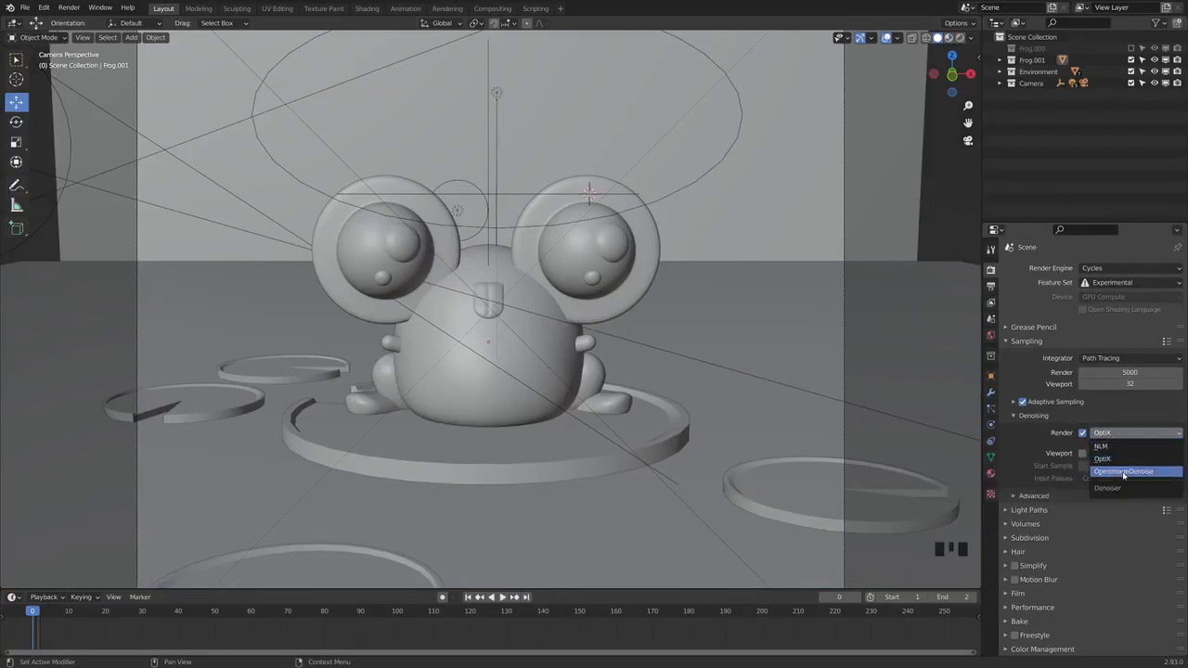
click(1119, 436)
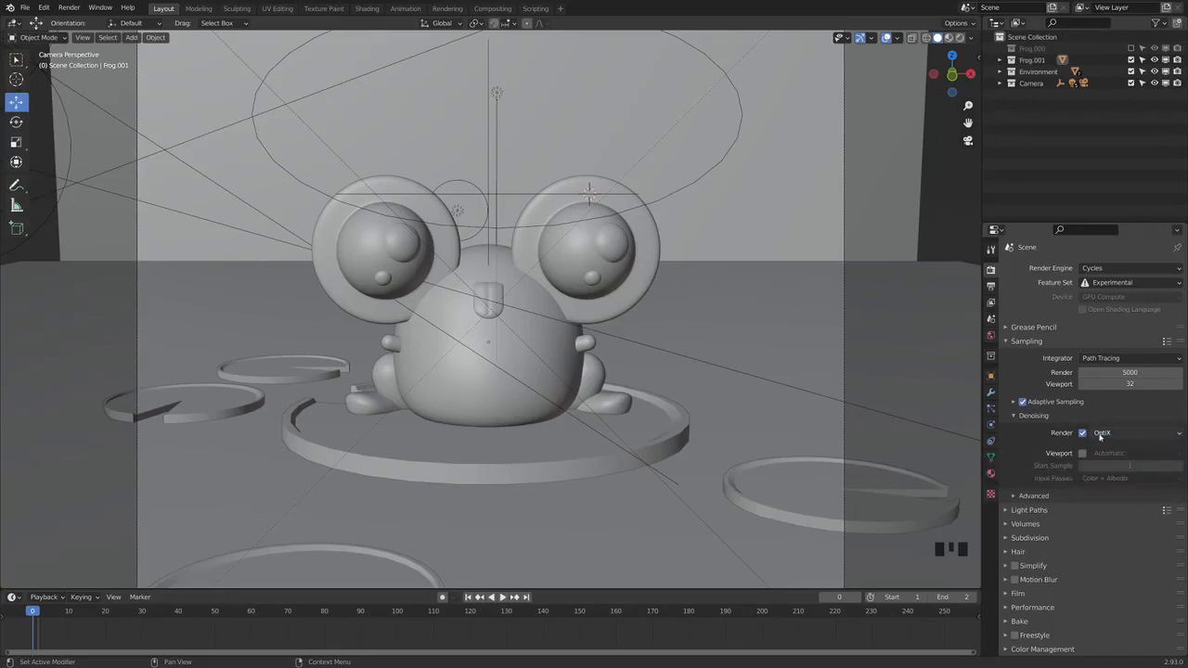
Show the output properties, try adjusting the X resolution, and undo the change
click(991, 289)
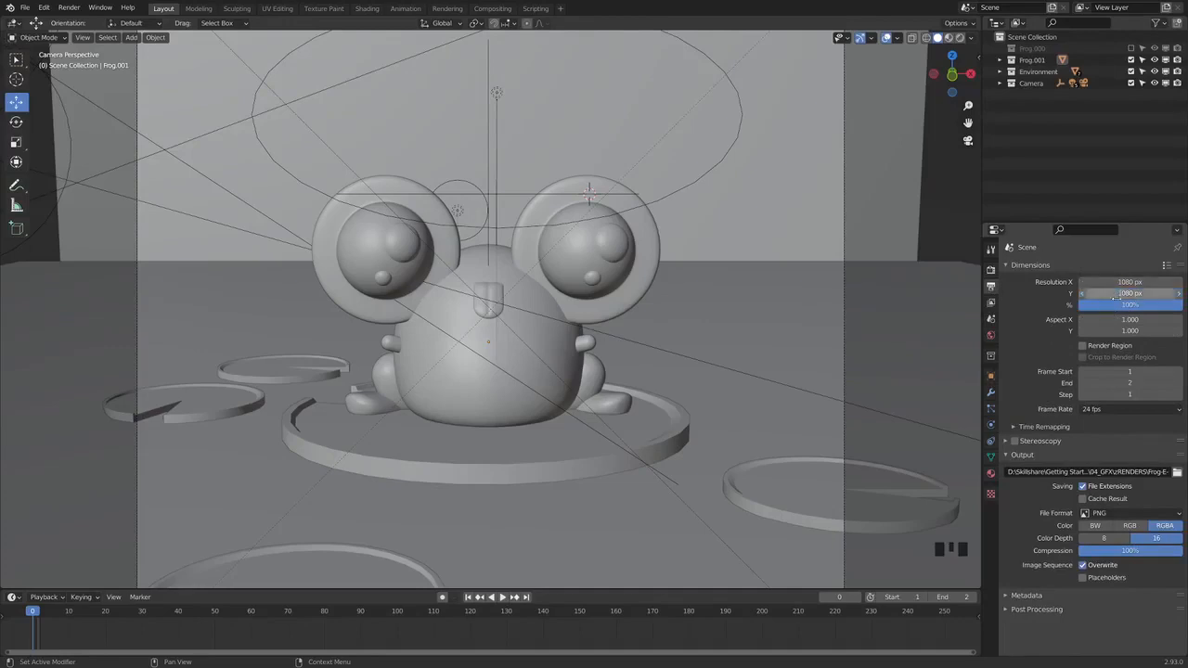
mouse_move(1111, 281)
mouse_down()
mouse_move(1160, 281)
mouse_move(1109, 281)
mouse_up()
key(ctrl+z)
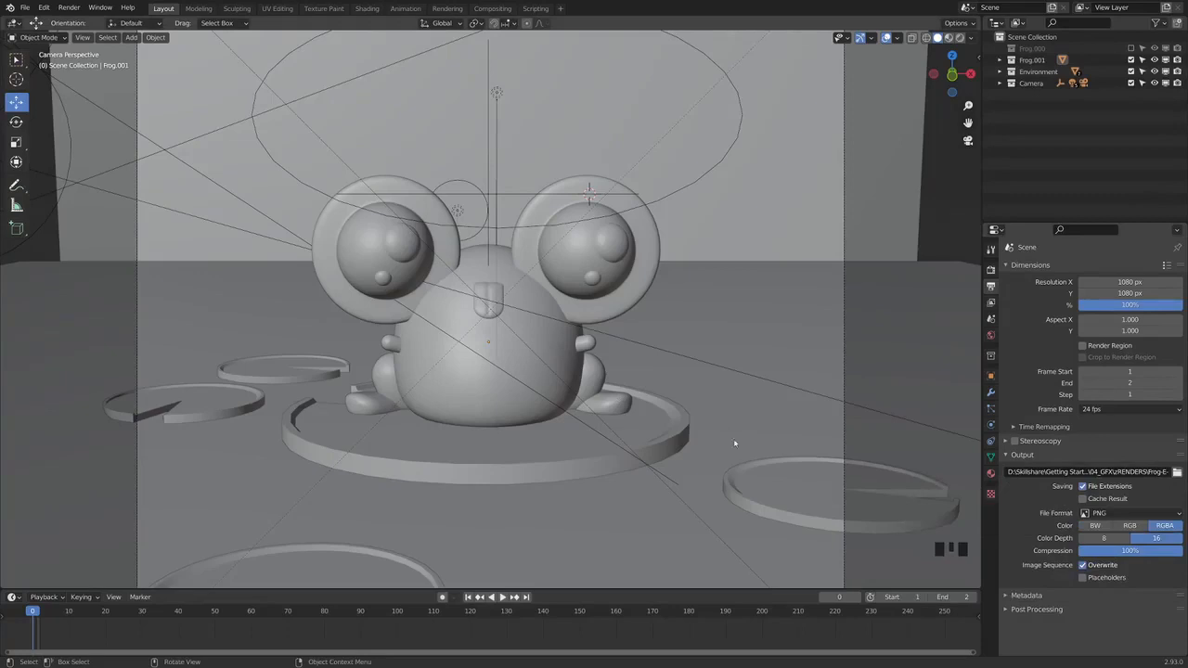
Render the active scene as a still image and close the render window
click(72, 7)
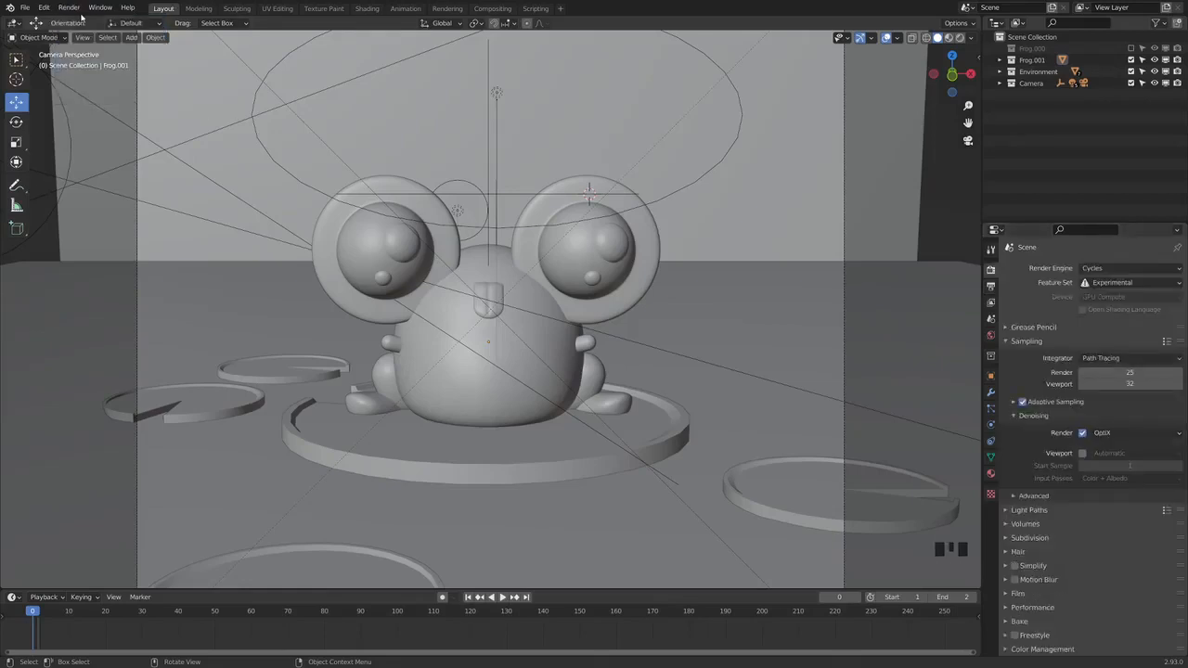
click(69, 7)
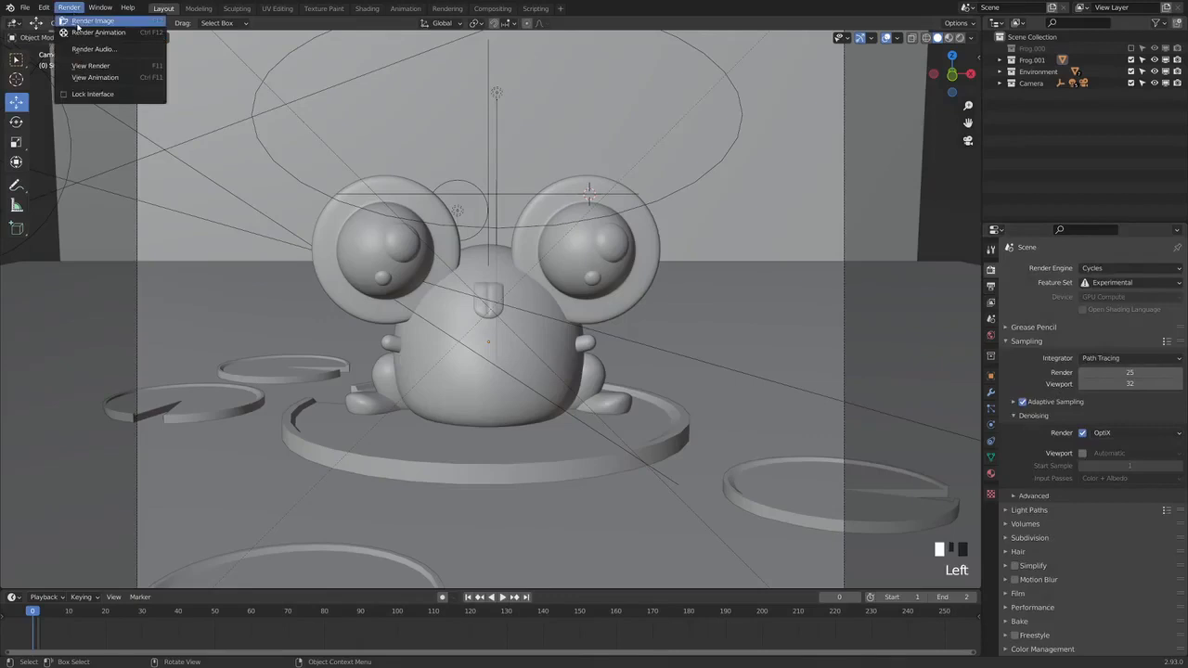
click(93, 21)
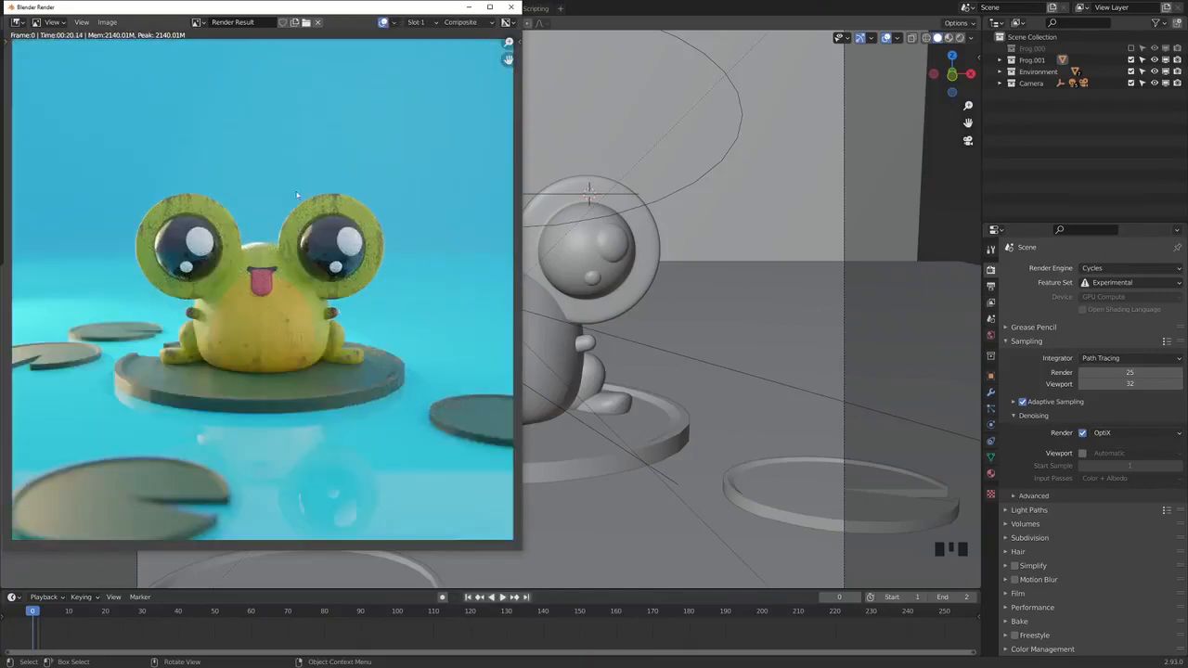
click(107, 21)
click(512, 7)
Look through the output properties, show the World properties, and switch the viewport to rendered shading
click(990, 284)
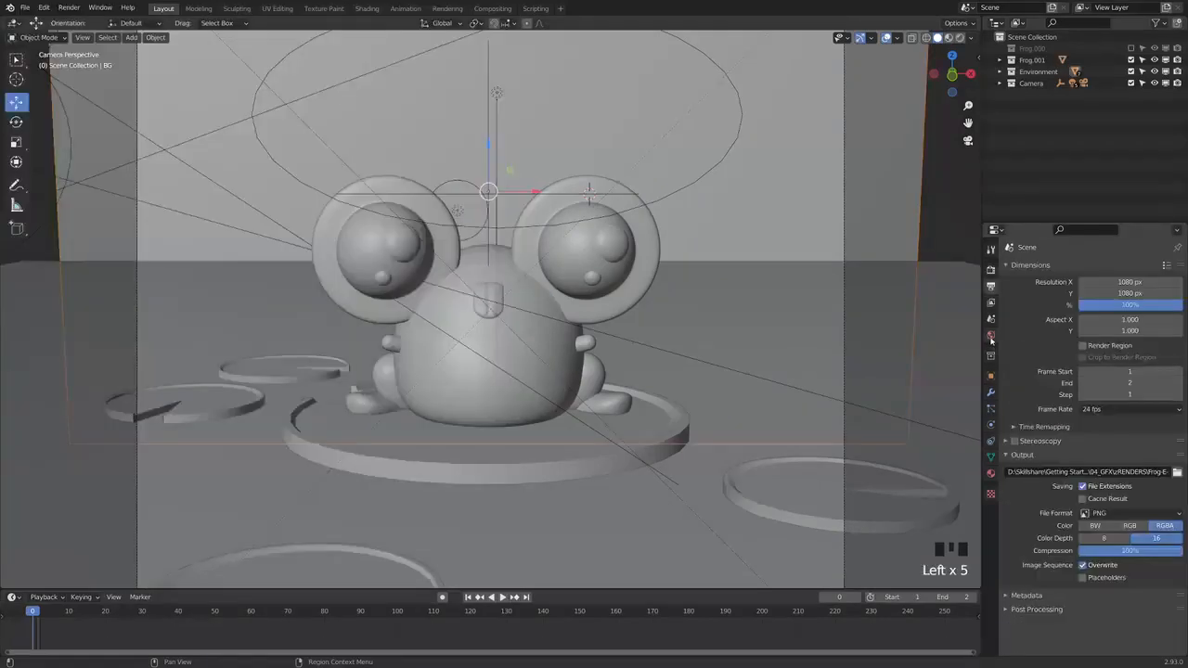
click(991, 337)
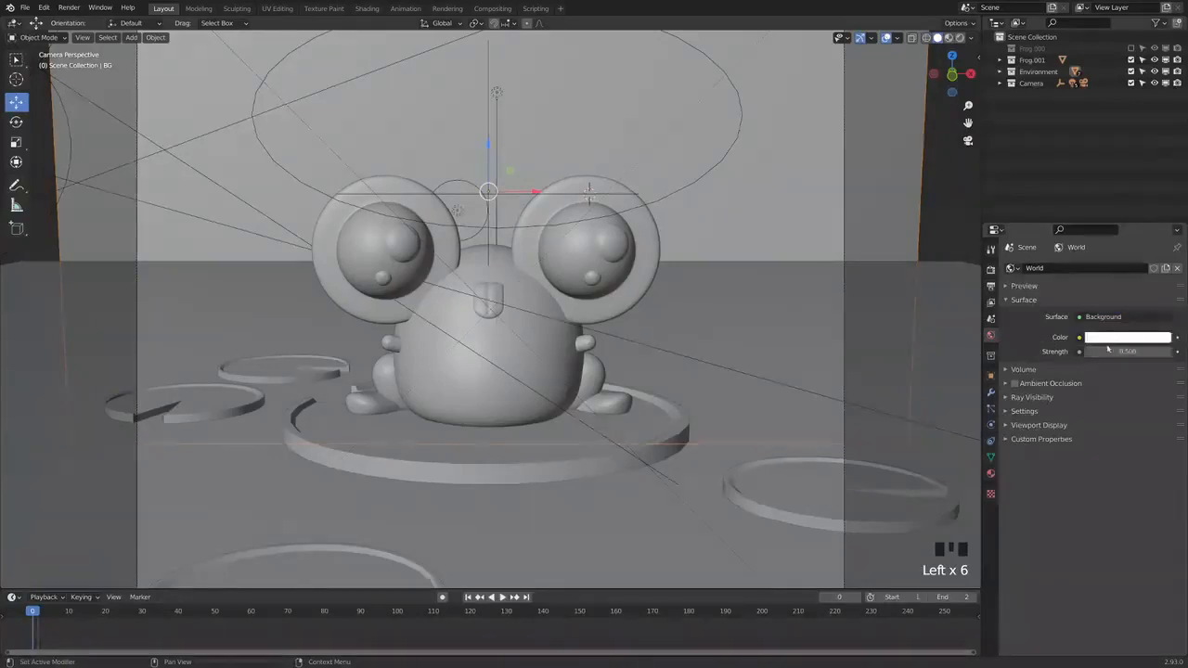
click(933, 238)
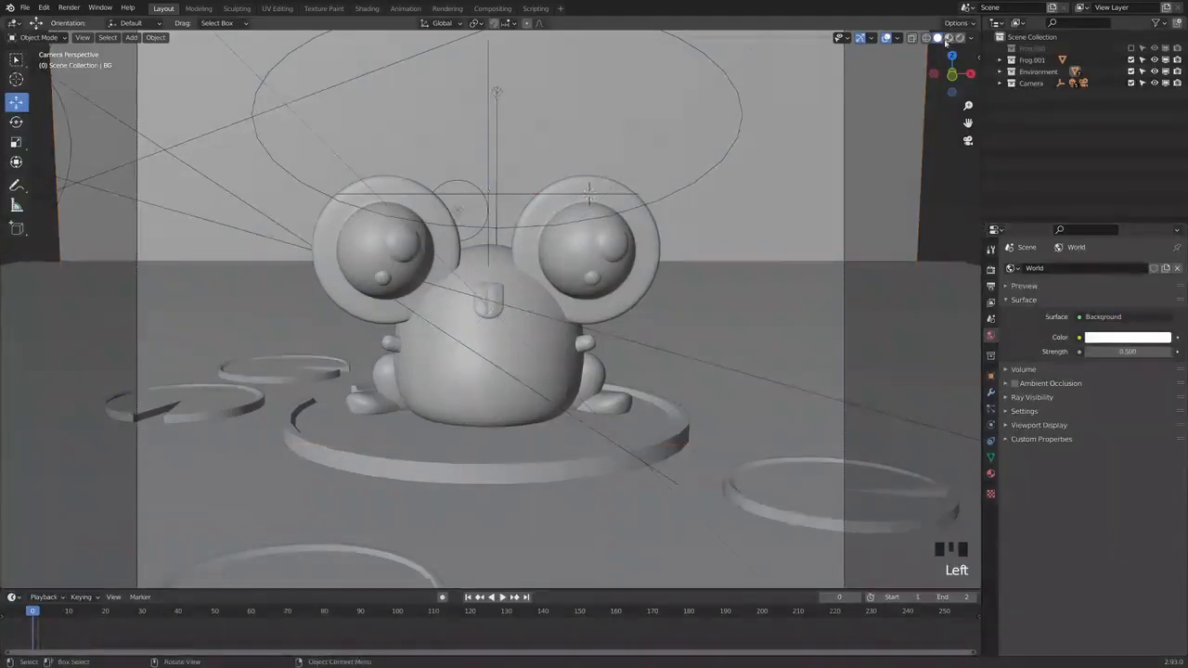
click(959, 39)
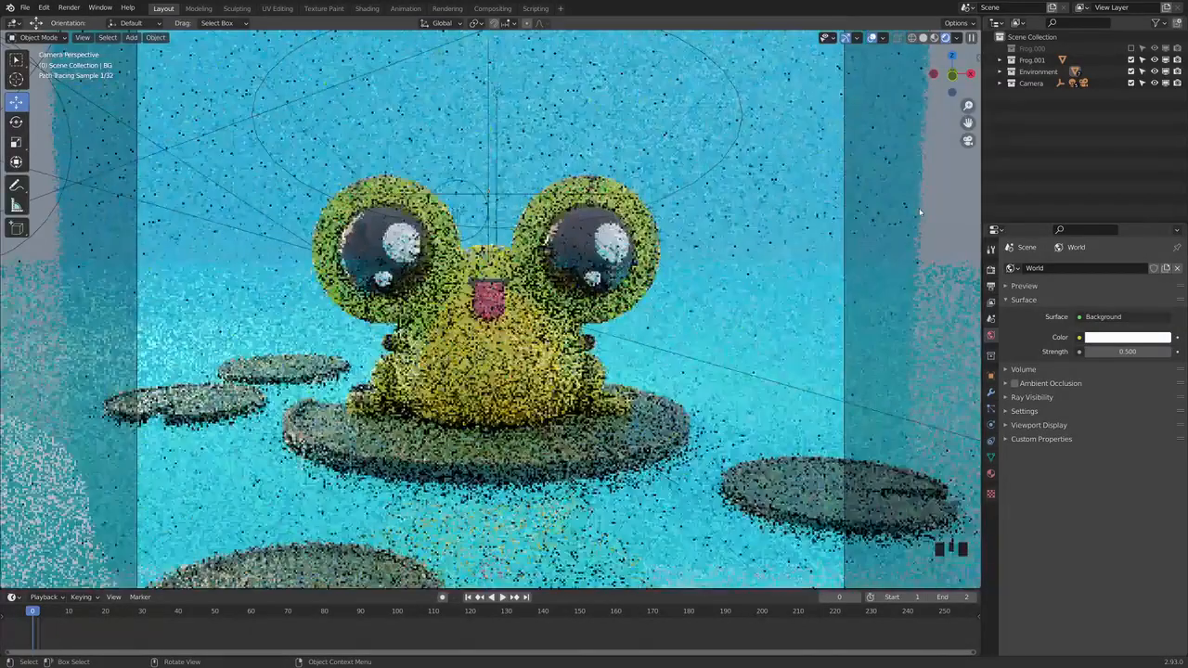
Tint the world background color red, and darken it to black
click(1113, 340)
click(1114, 247)
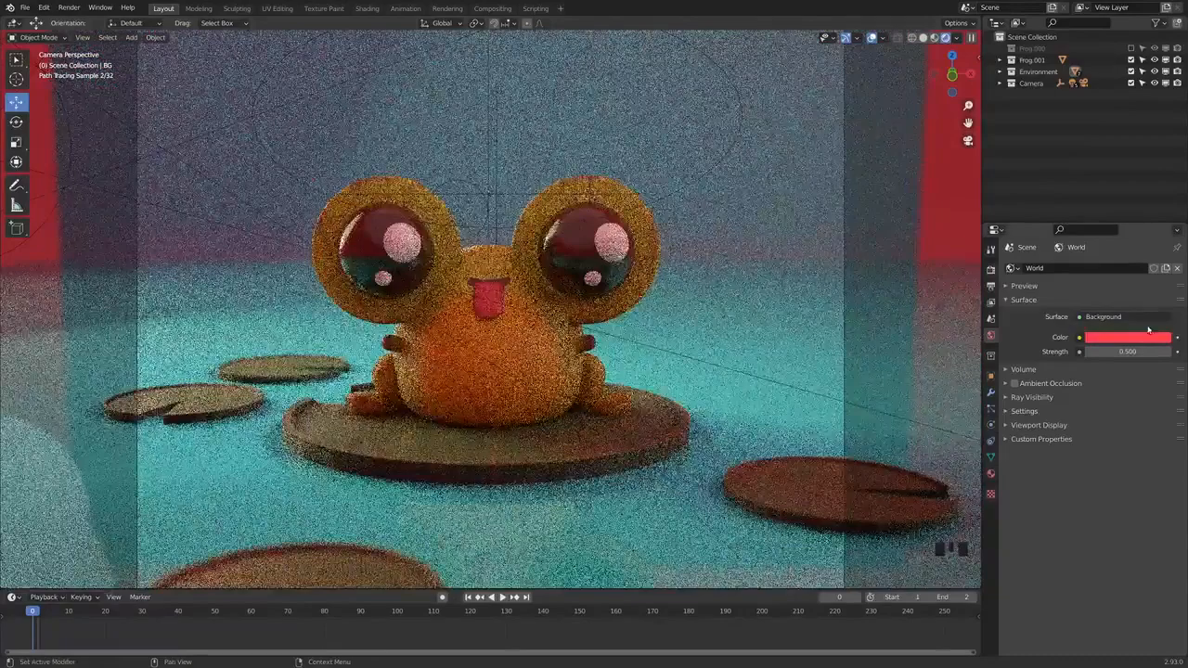
click(1149, 330)
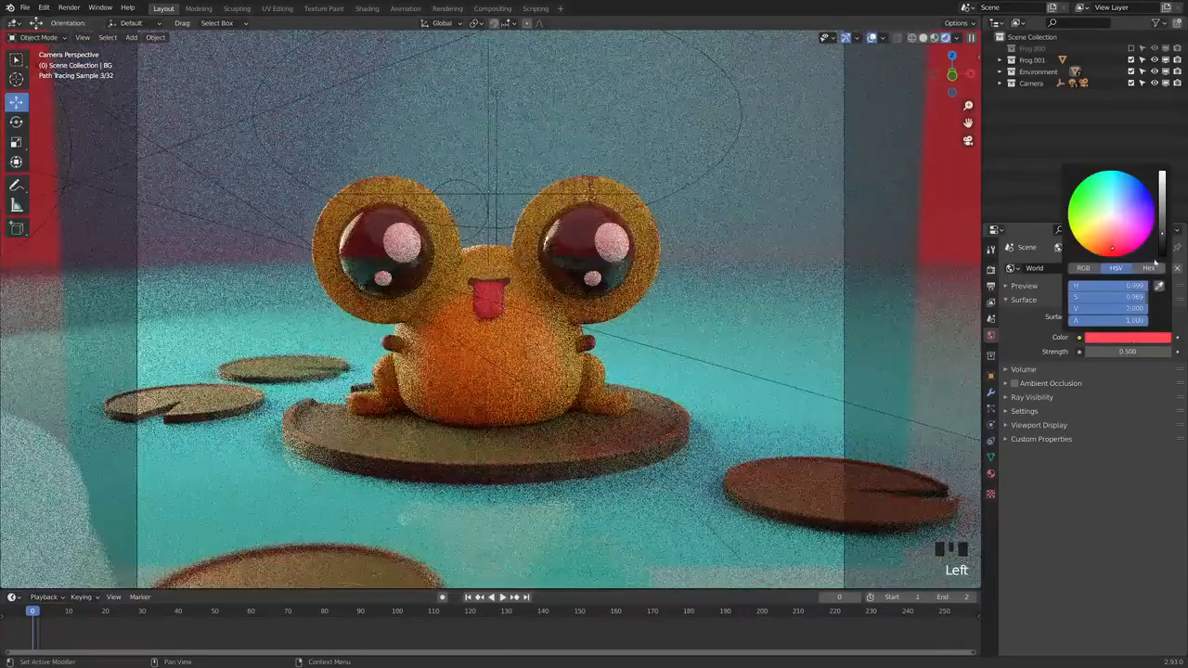
drag(1161, 243, 1162, 260)
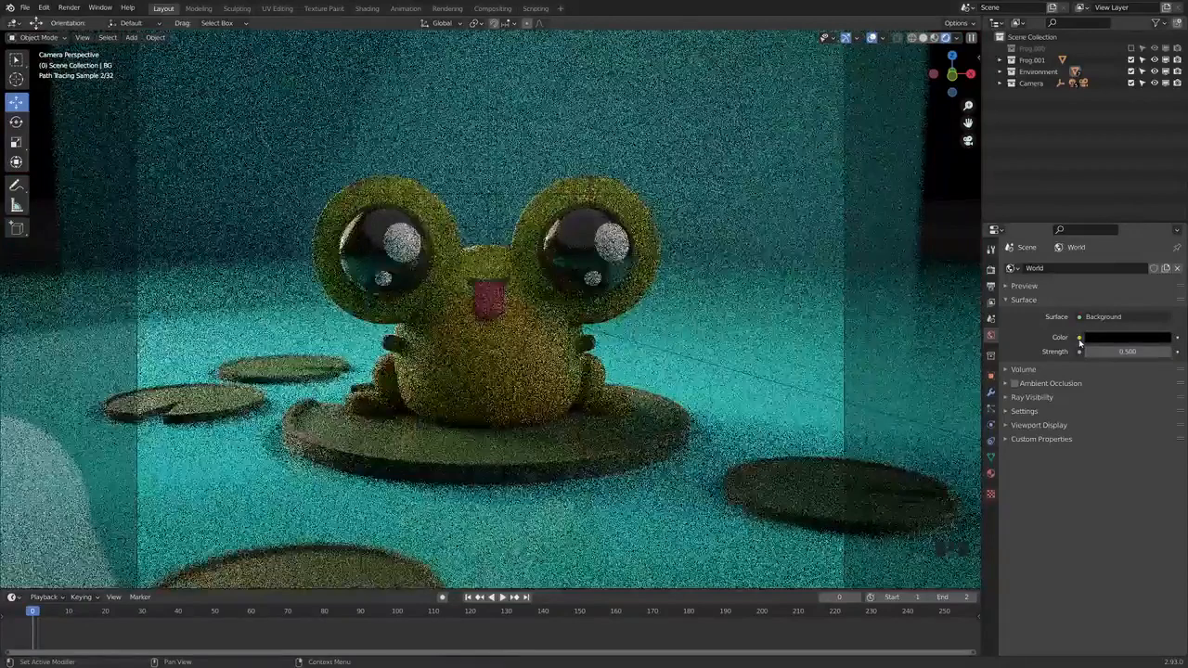
Look over the texture nodes available for the world color, and inspect the scene surrounded by the bathroom environment image
click(1079, 337)
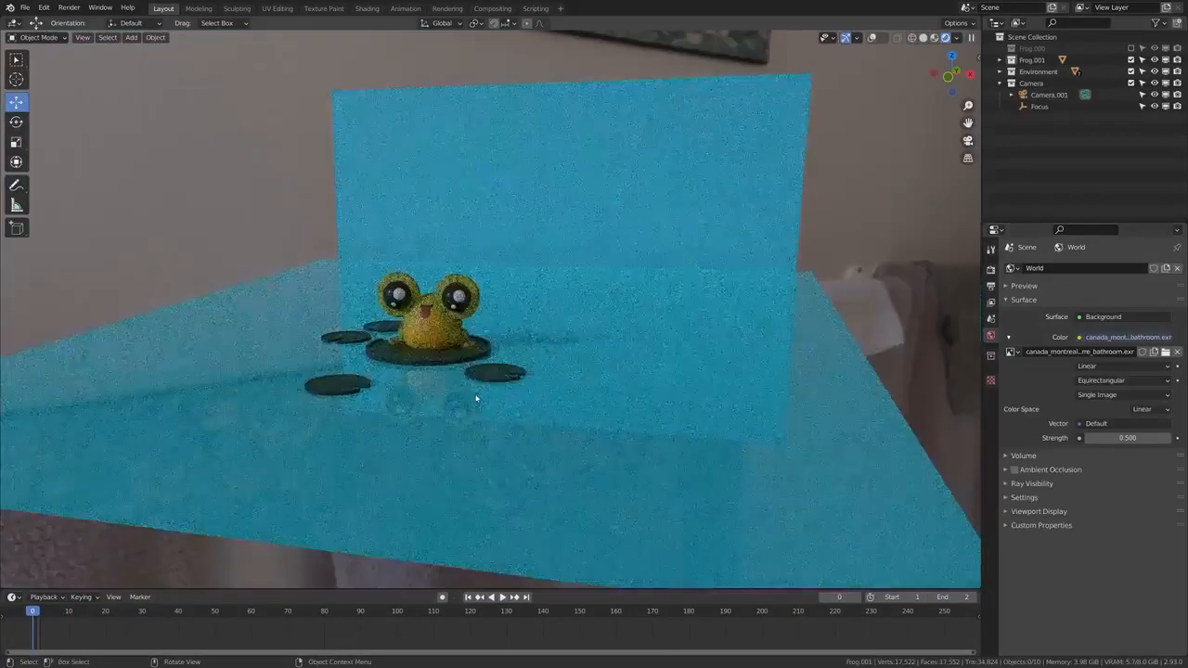
scroll(486, 398, down, 4)
scroll(486, 398, up, 2)
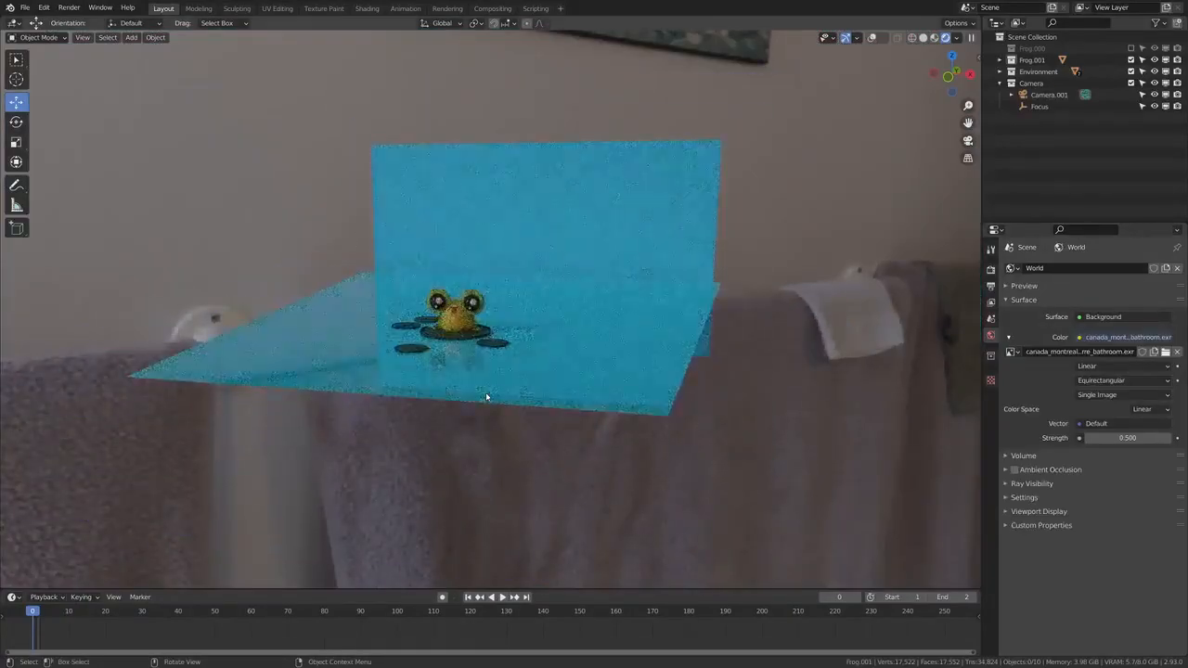
middle_drag(485, 397, 522, 363)
scroll(459, 391, up, 6)
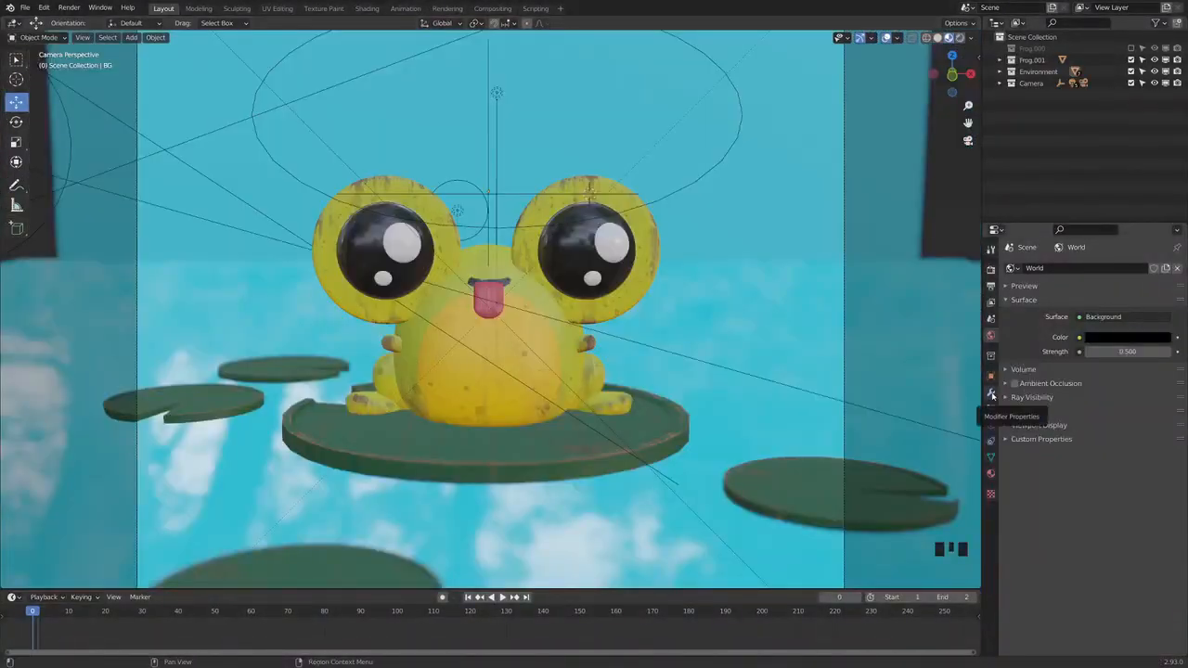
Show the frog's modifiers and set its Subdivision viewport level to 1
click(991, 393)
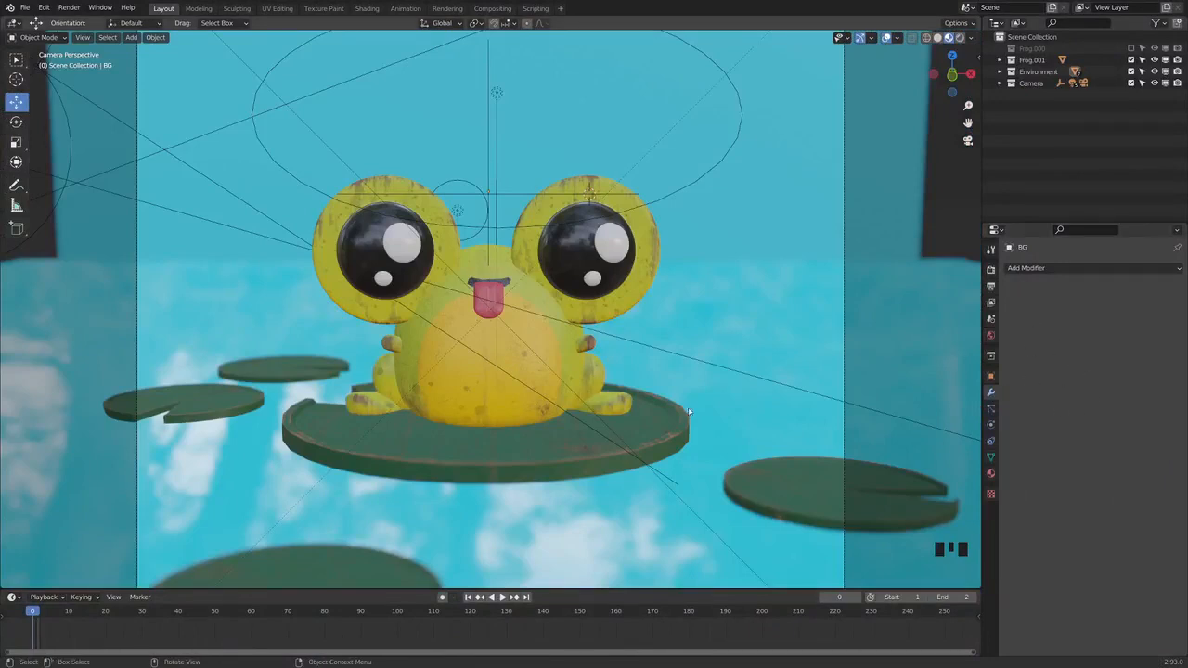
click(533, 403)
key(ctrl+1)
click(1008, 288)
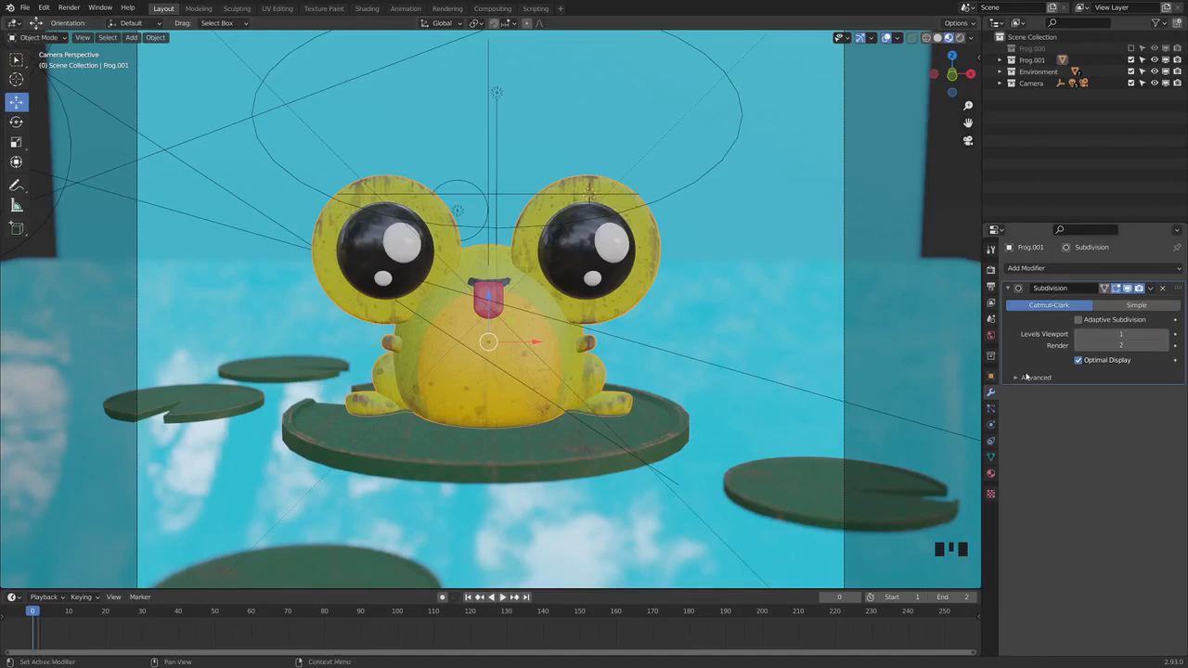
Try a Subdivision Surface modifier on the lily pad under the frog, check its viewport levels, and remove it
click(571, 455)
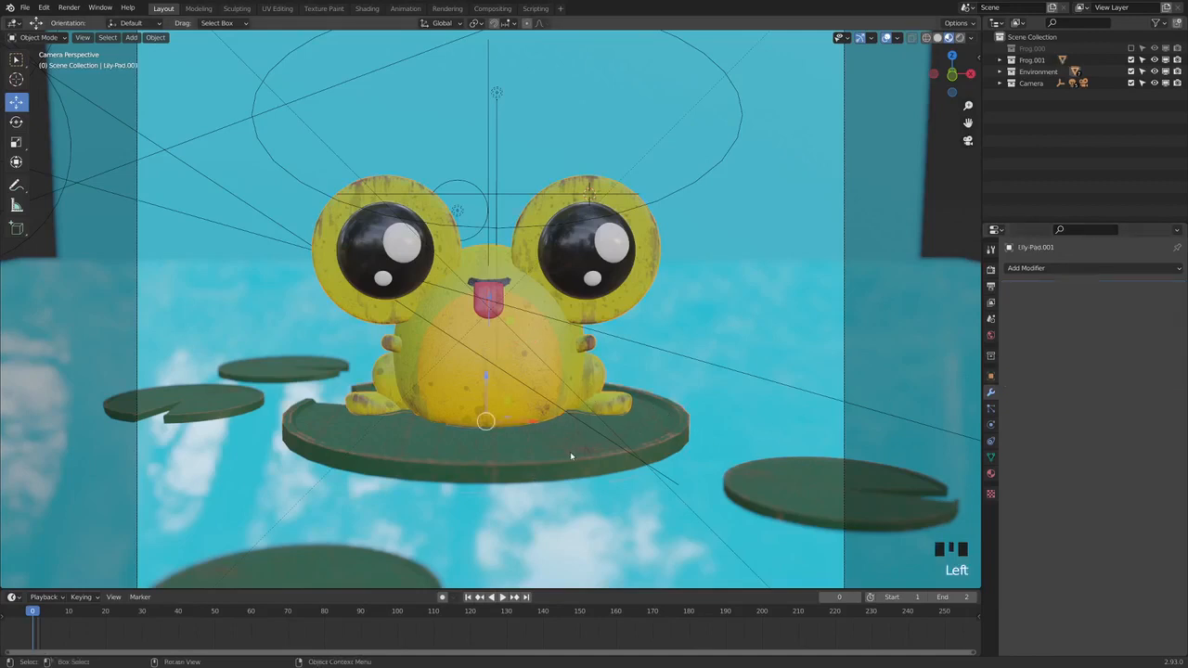
click(1036, 268)
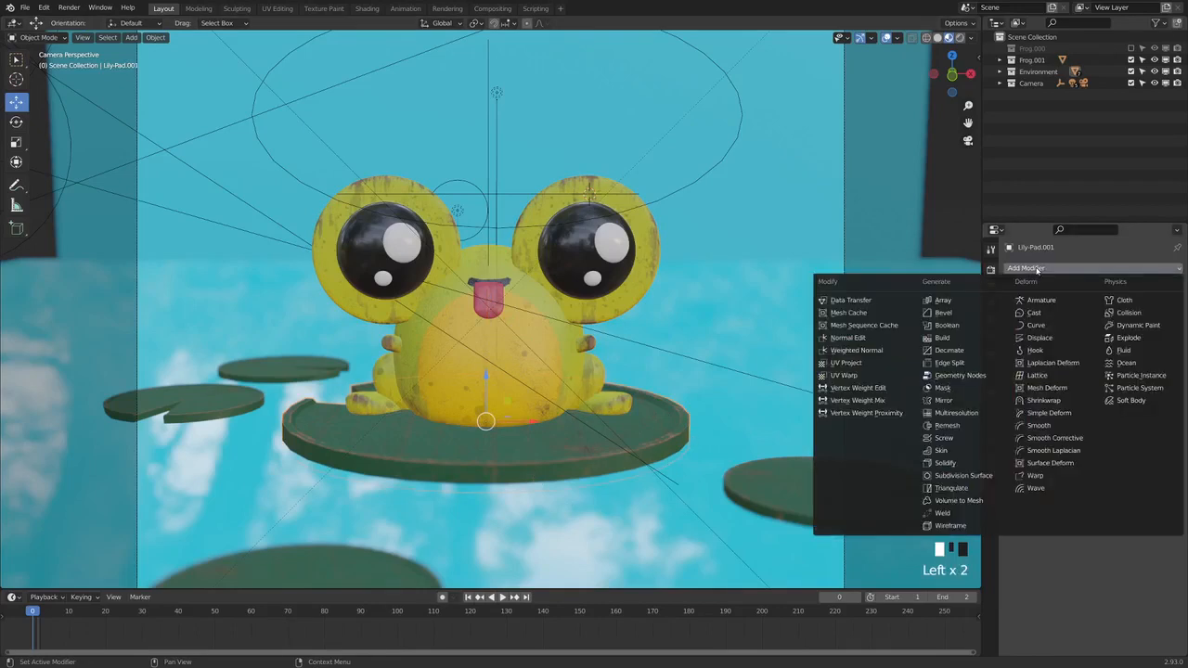
click(974, 478)
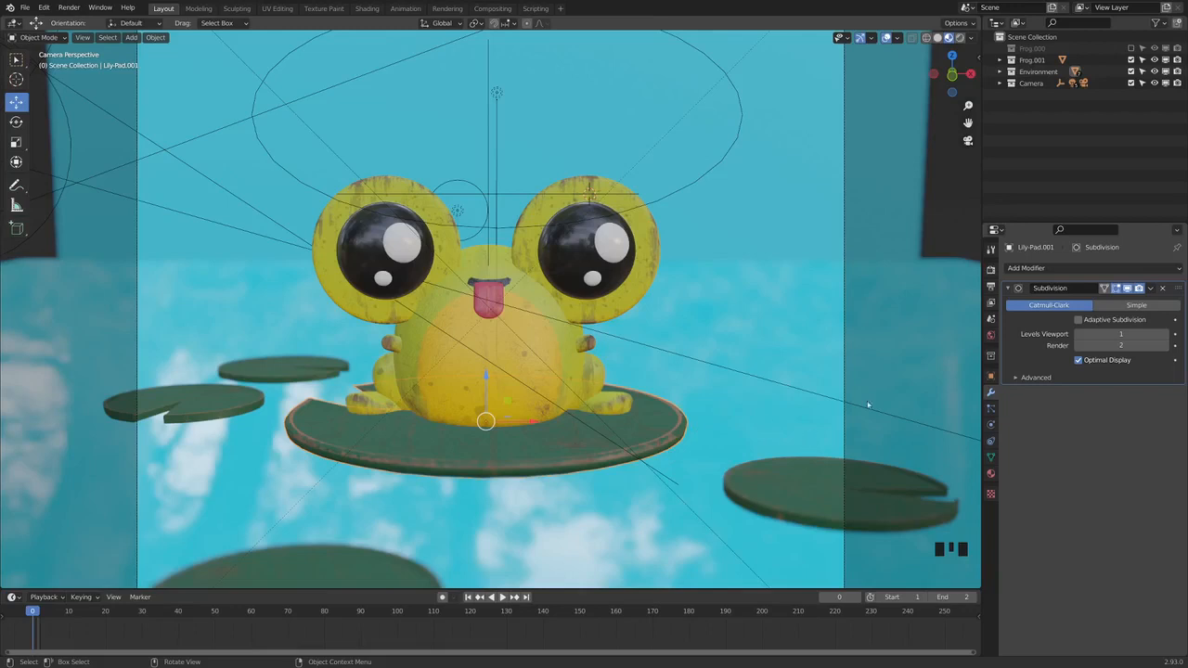
click(1121, 333)
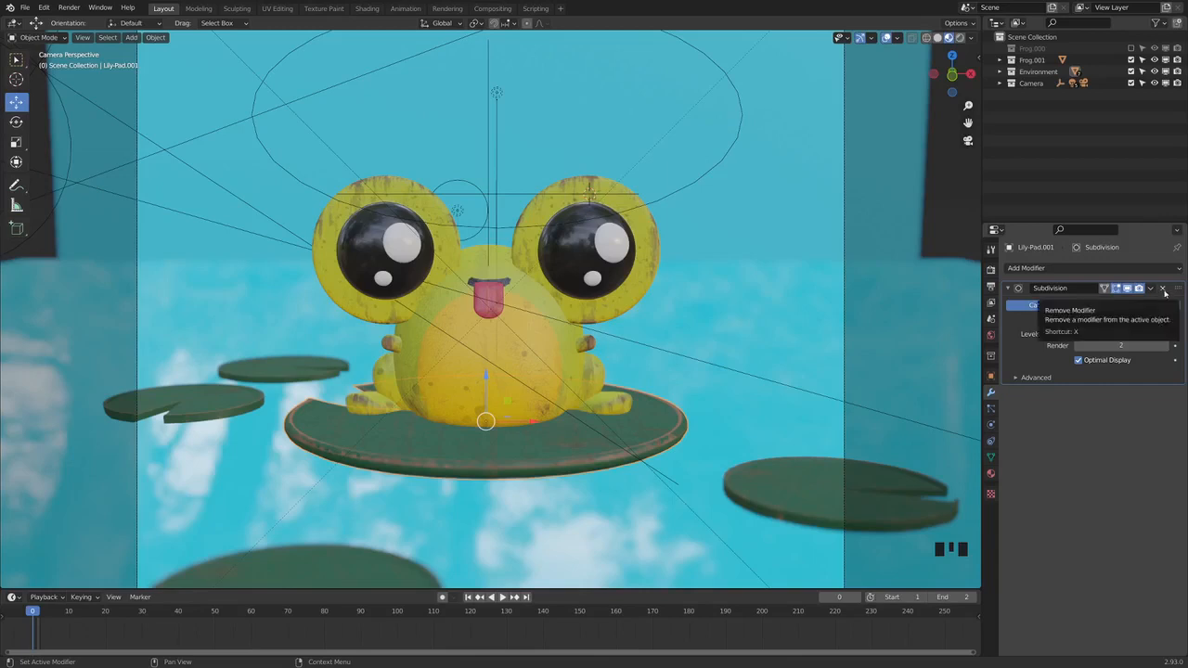
click(1164, 289)
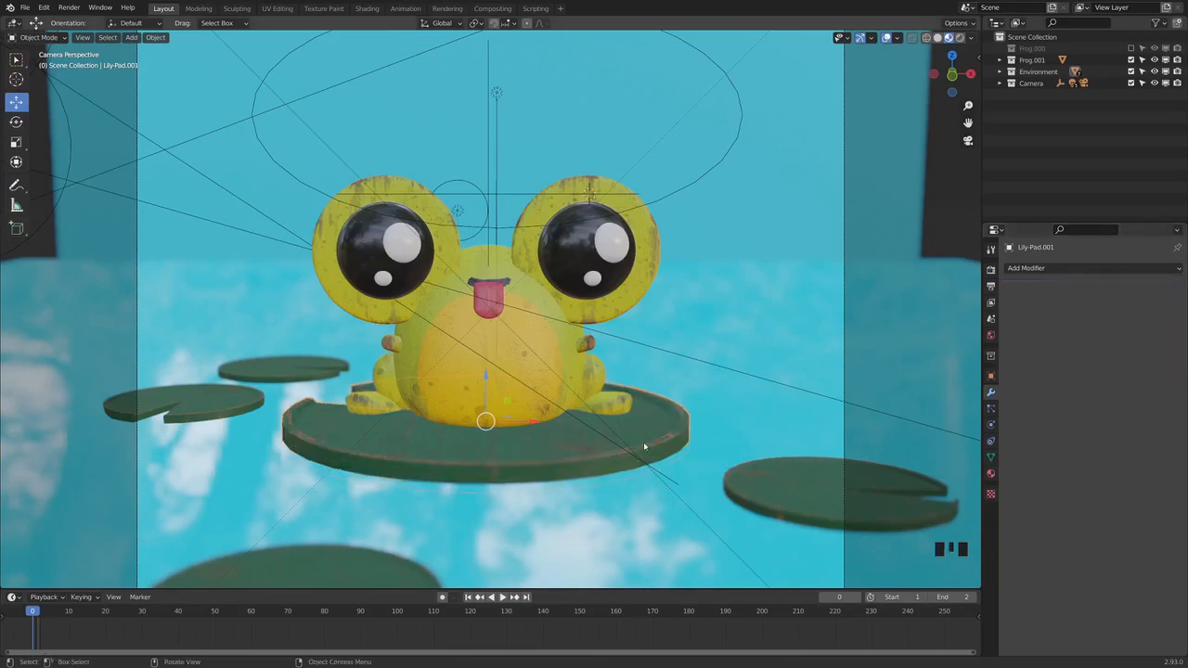
Show the material properties of the lily pad and of the frog
click(991, 474)
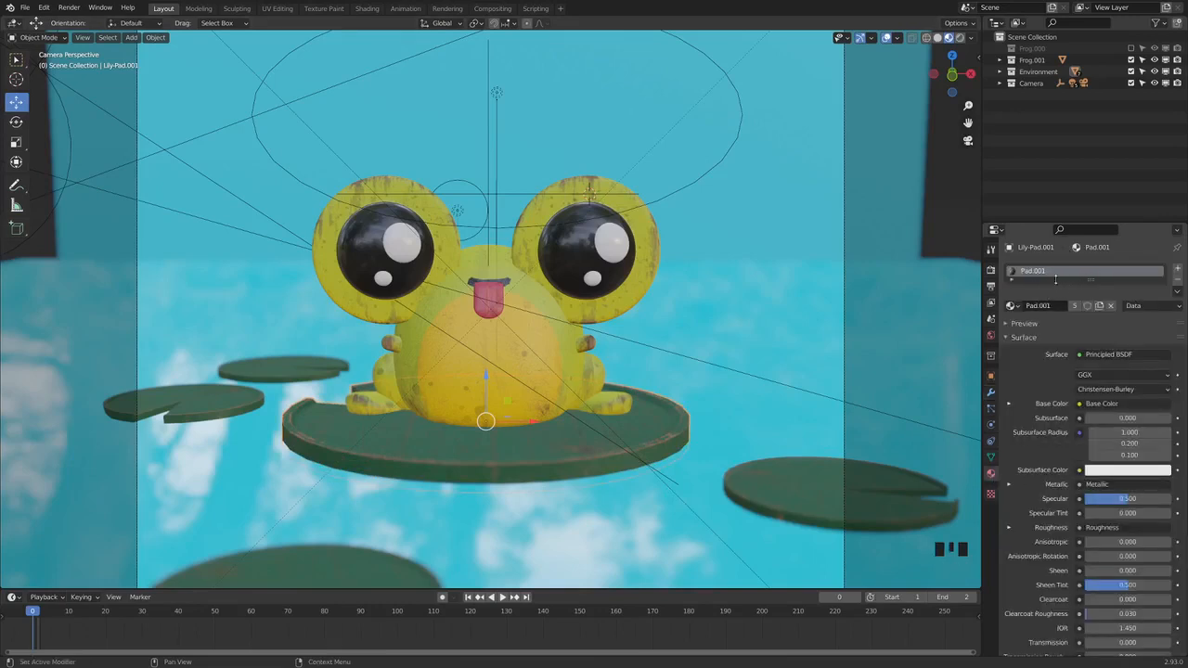
click(573, 353)
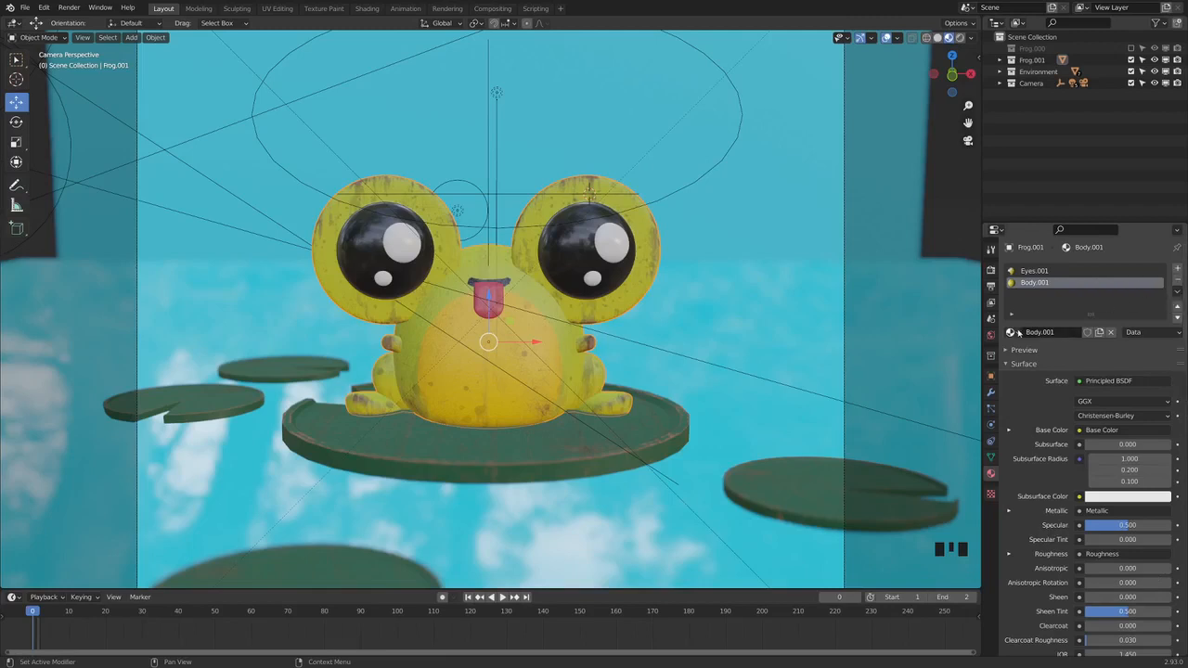
Try the Background material in the frog's body material slot and reassign Body.001
click(1073, 279)
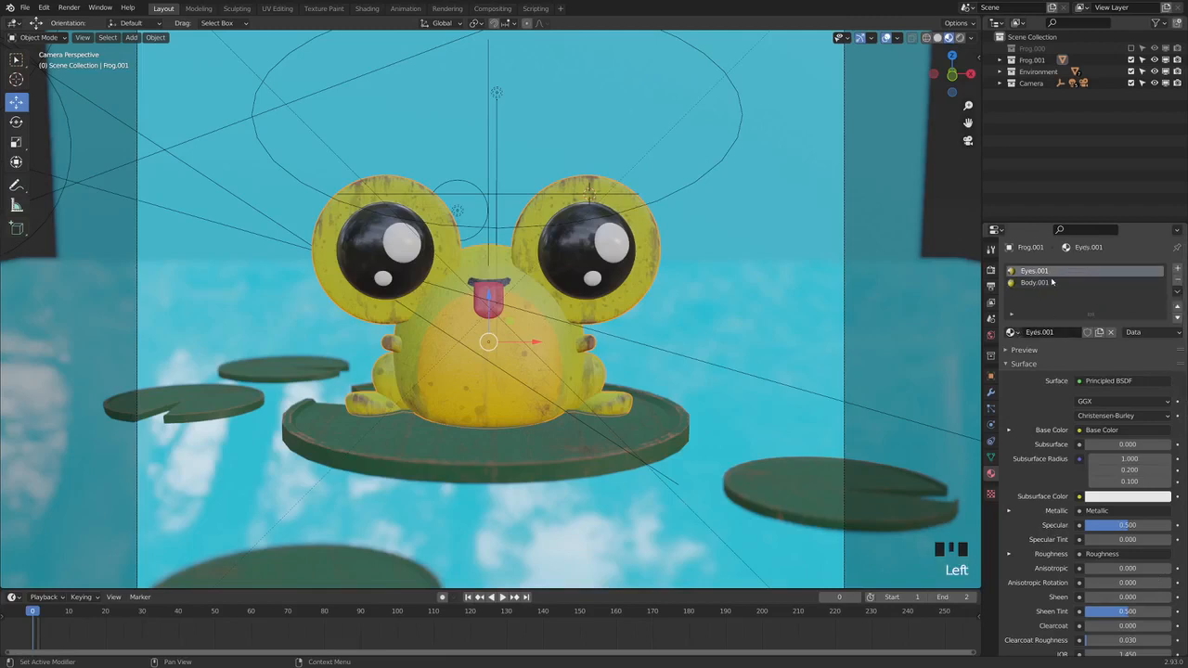
click(1073, 279)
click(1011, 332)
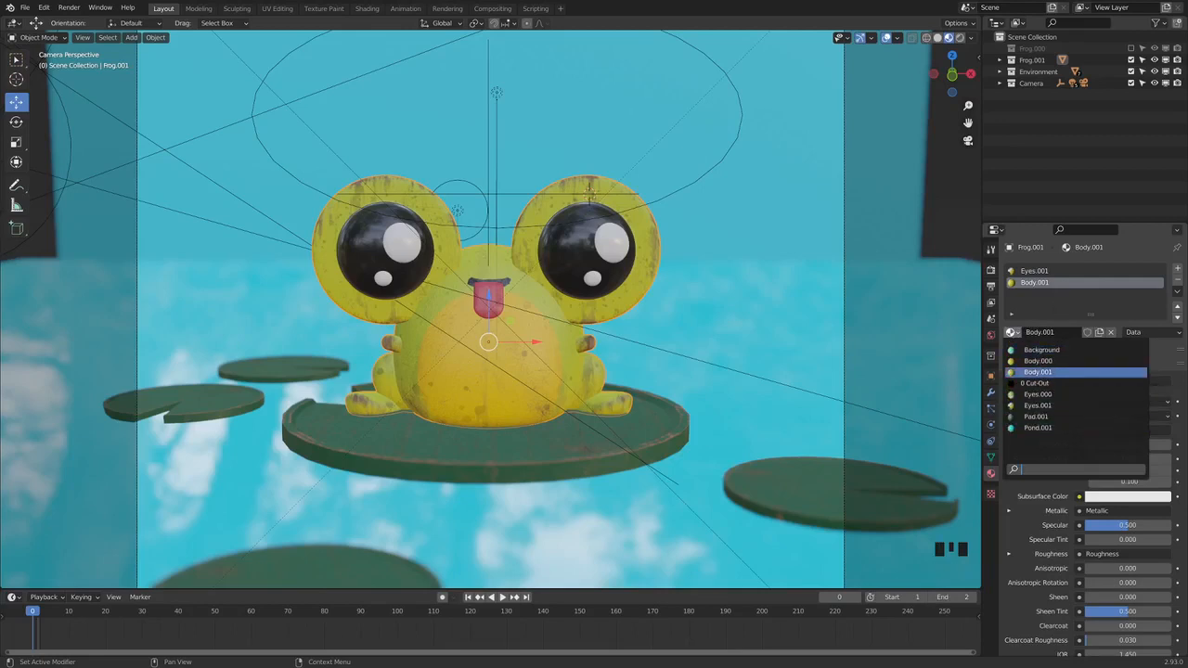
click(1043, 350)
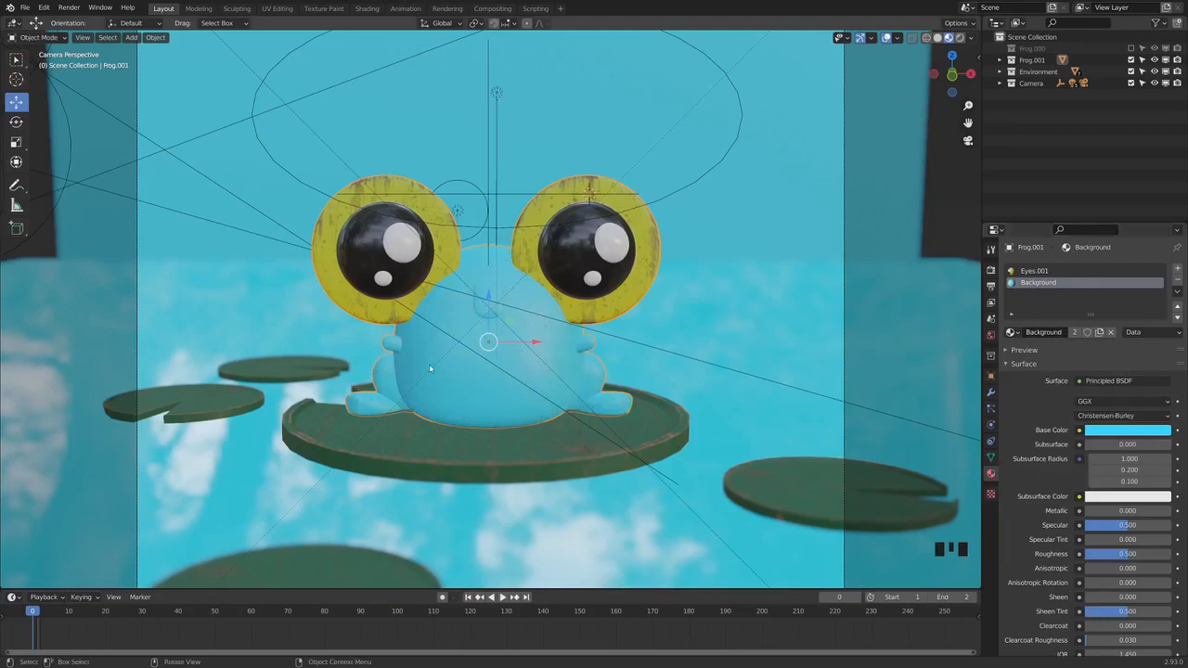
click(1013, 332)
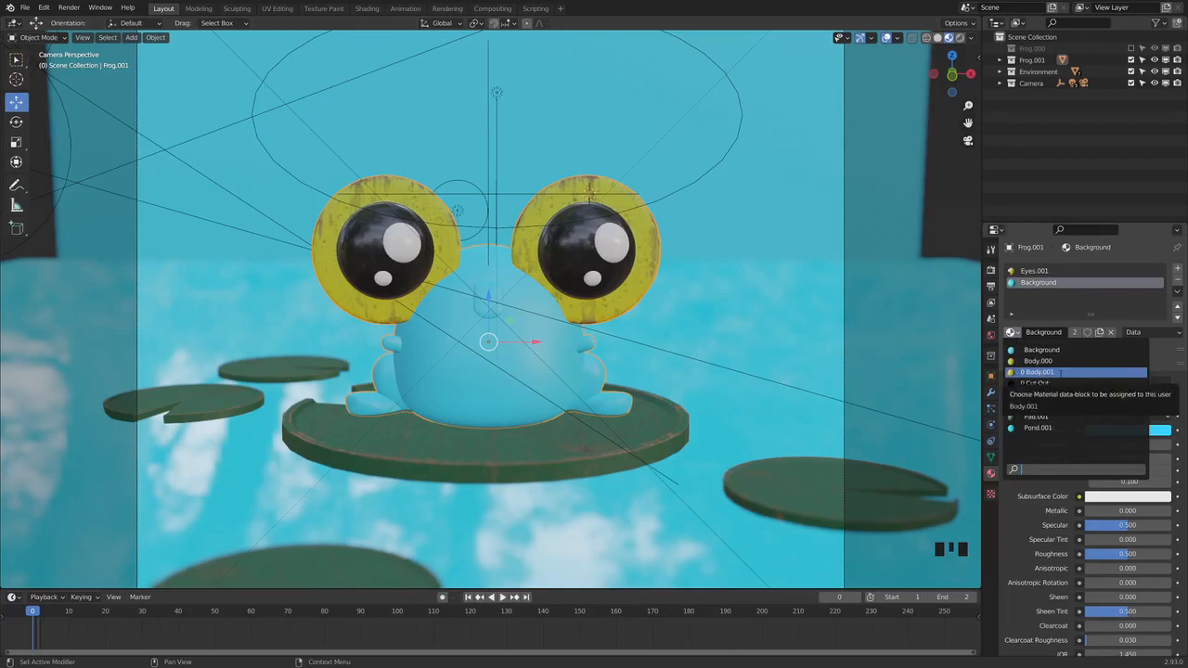
click(1058, 373)
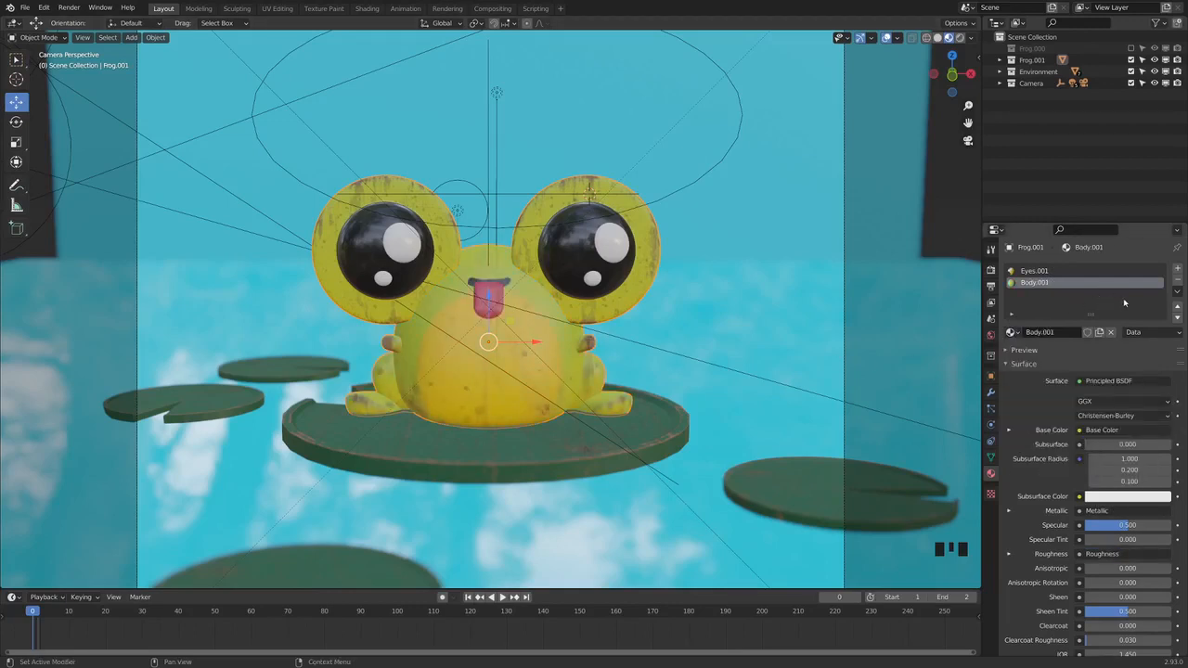
Deselect everything, split the 3D viewport into two side by side, and set one of them to the top view
key(a)
key(a)
key(a)
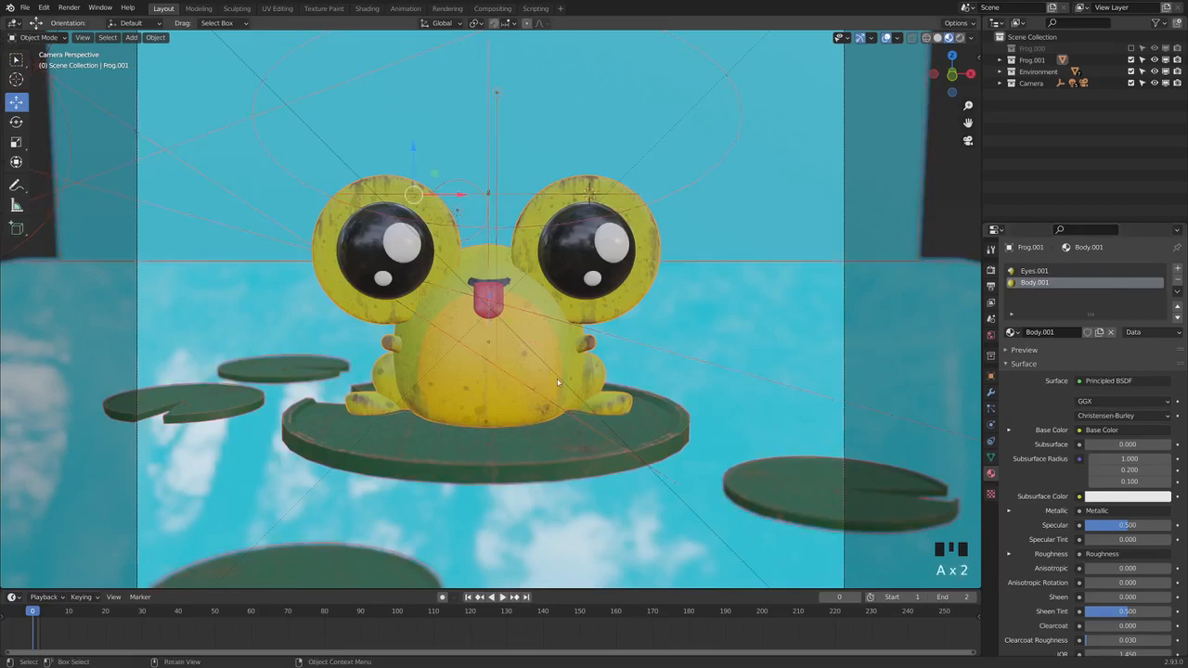
click(418, 266)
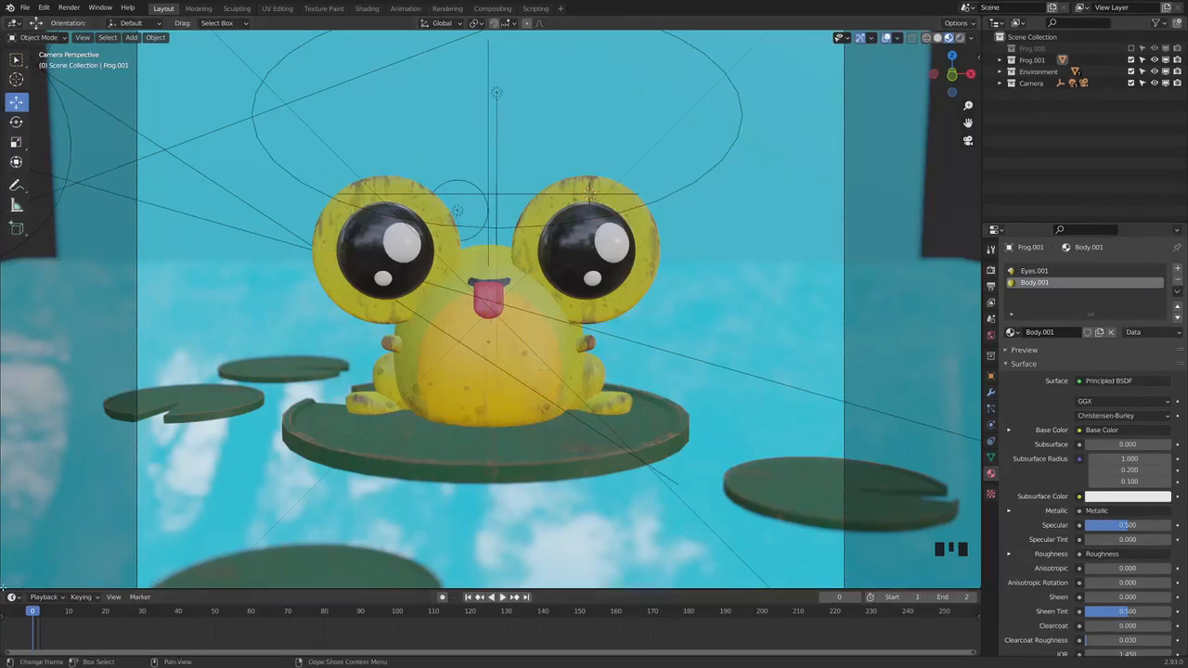
drag(3, 587, 522, 568)
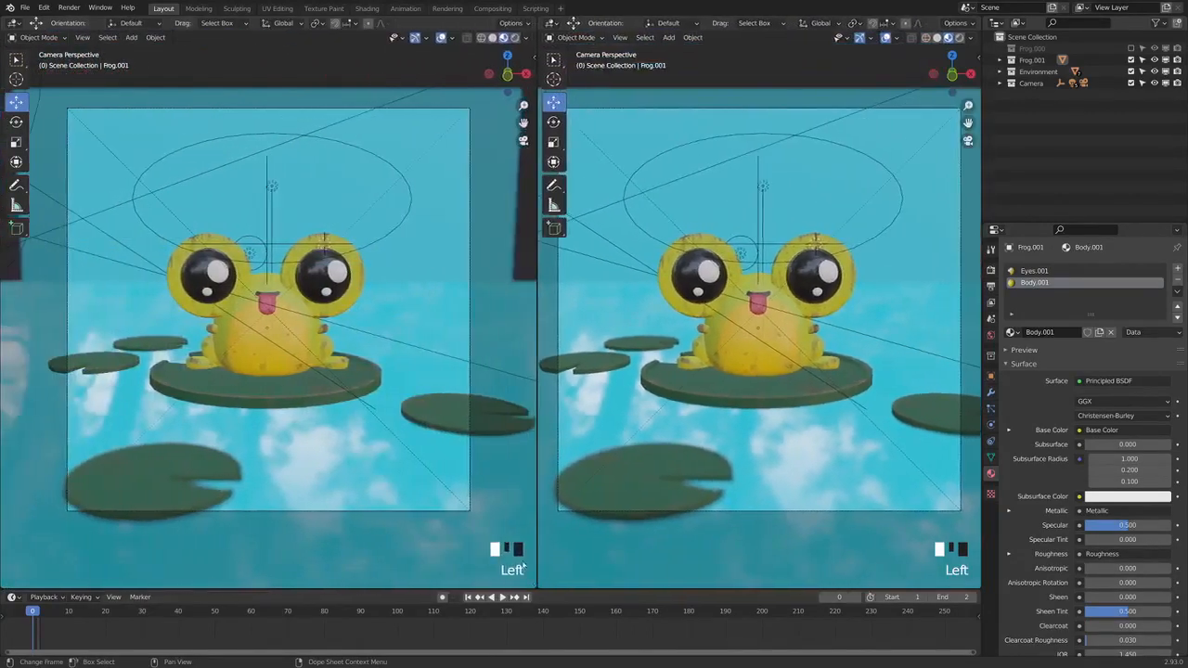
click(82, 38)
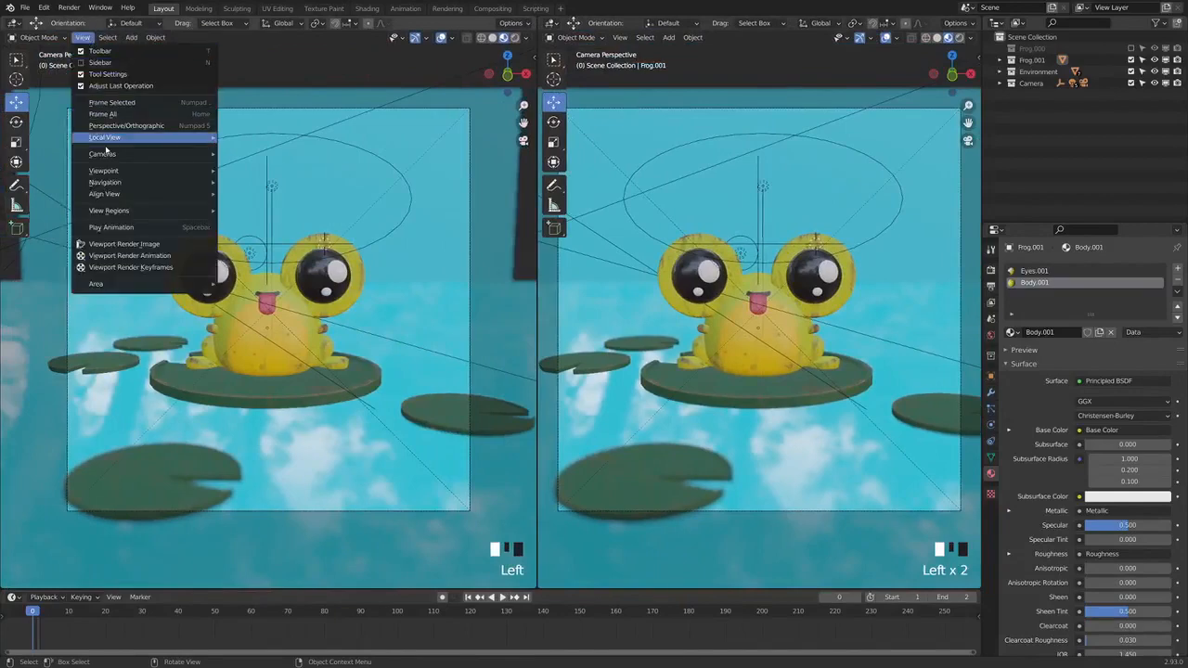
mouse_move(137, 173)
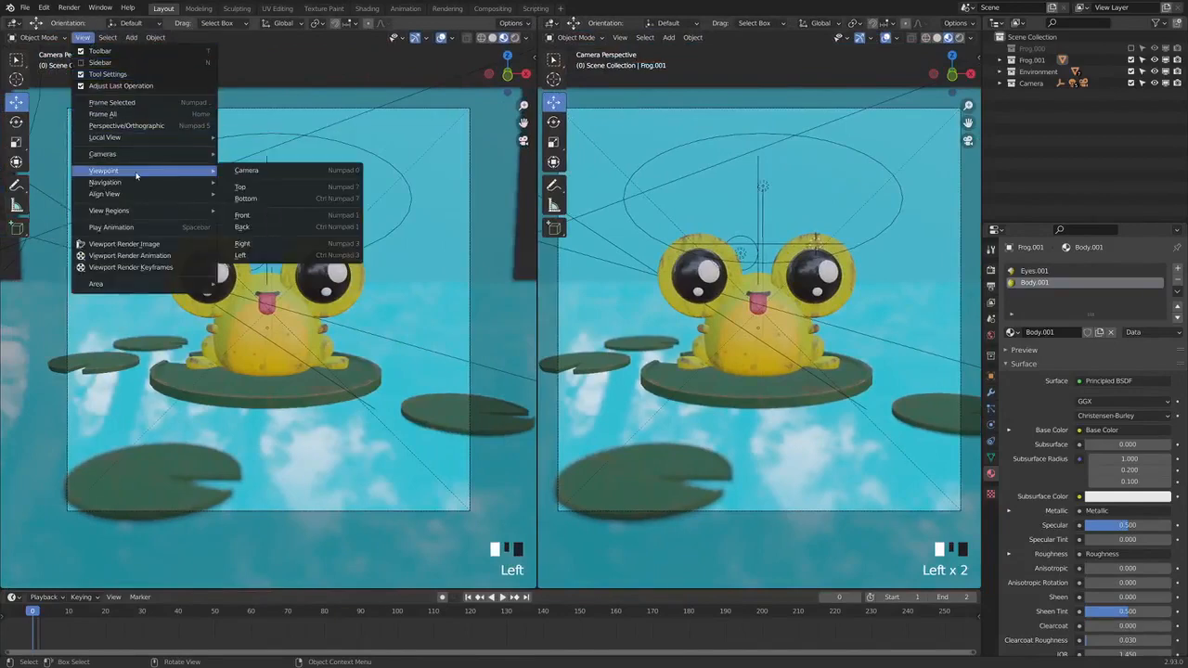
click(278, 187)
shift+middle_drag(290, 539, 301, 282)
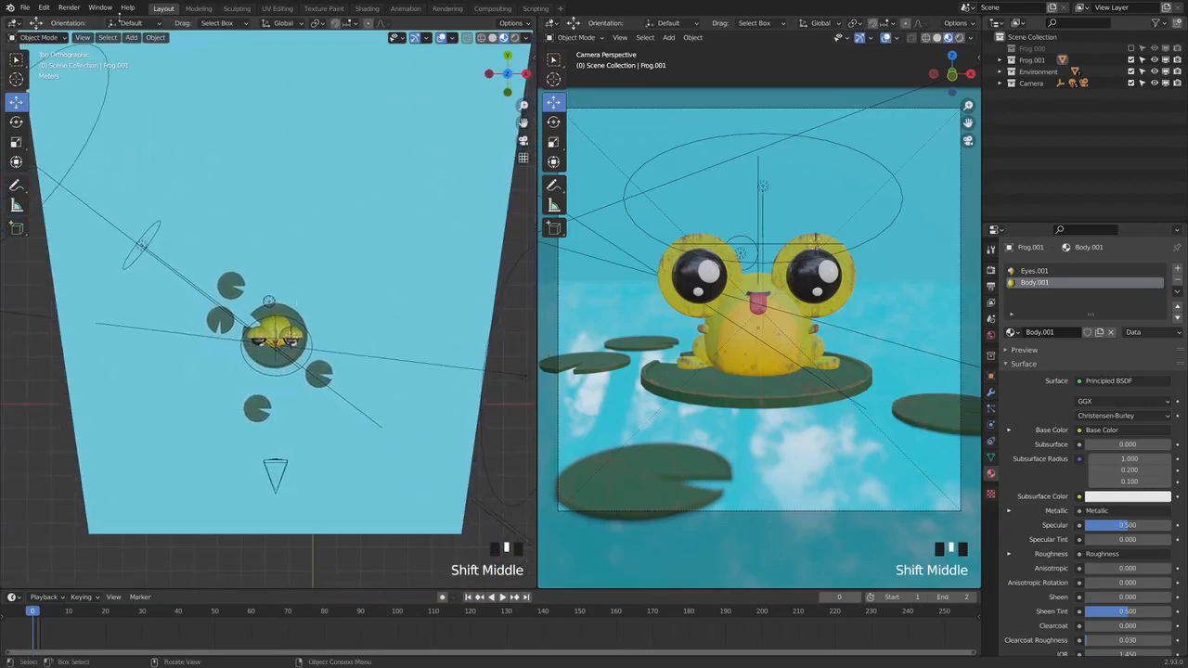
Add a mesh cylinder and move it along X until it is centred over the frog
click(131, 37)
mouse_move(199, 58)
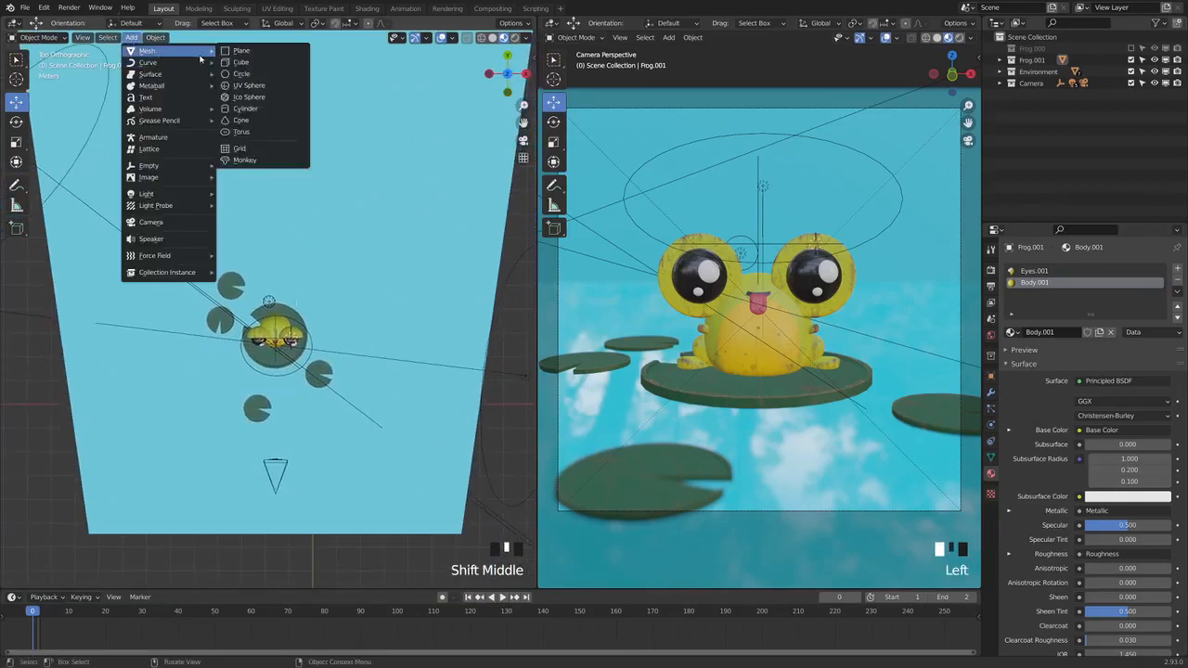
click(262, 110)
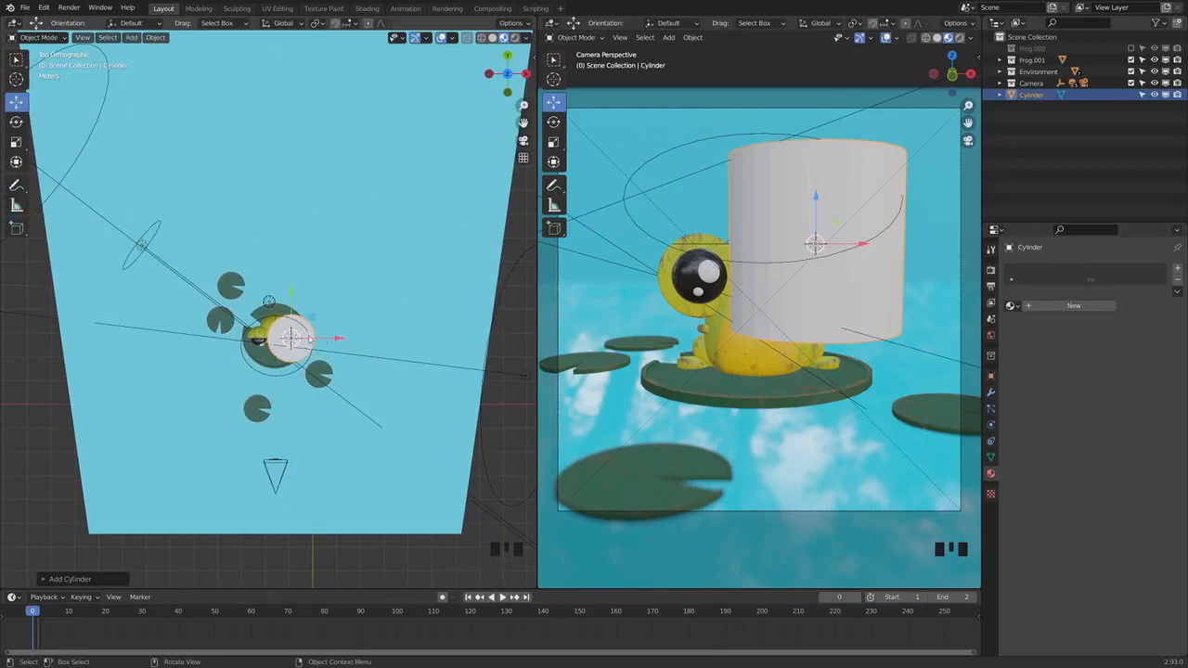
drag(337, 338, 320, 337)
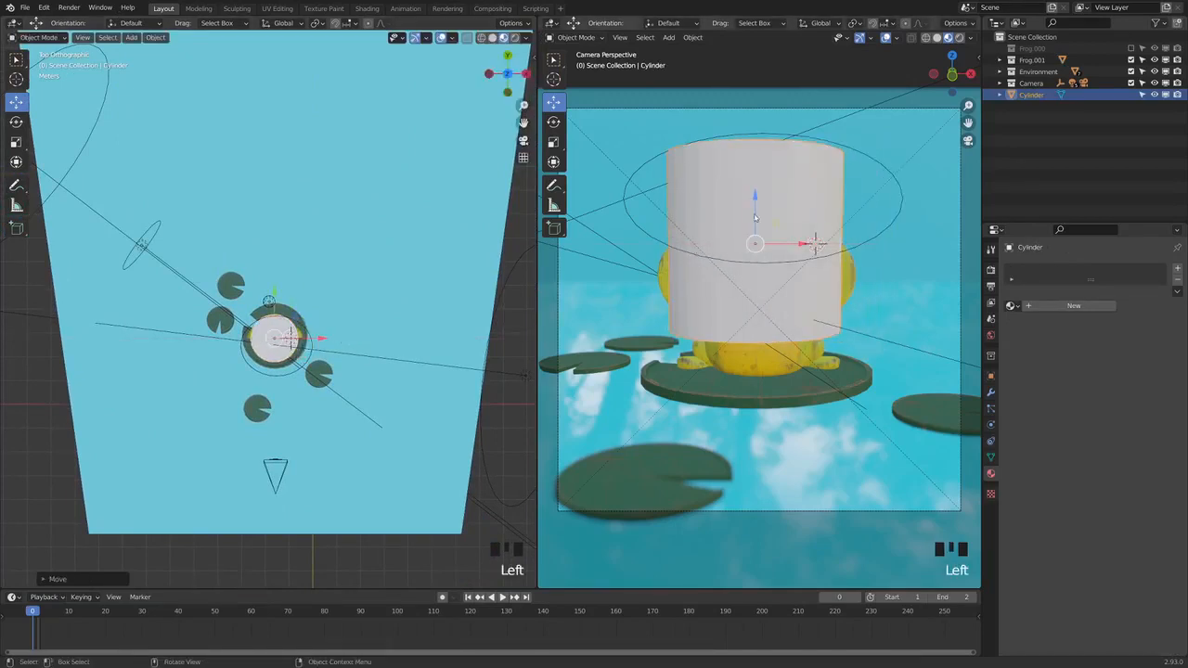
Switch to the front view and move the cylinder up until it sits over the upper half of the frog's eyes
click(82, 38)
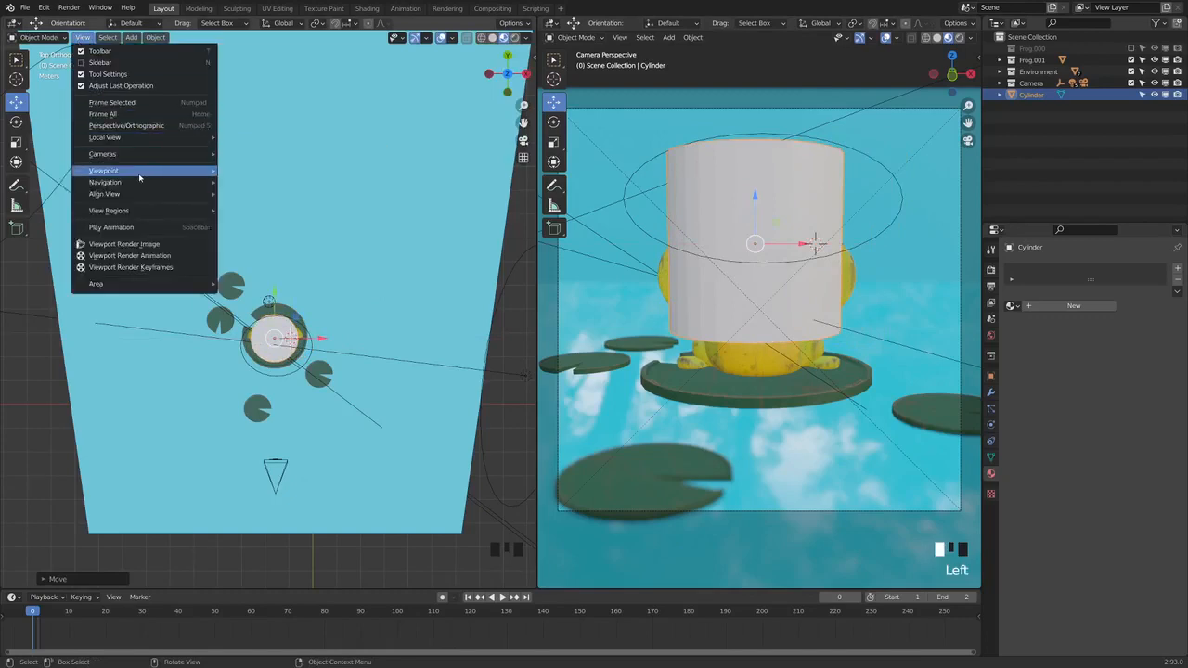
mouse_move(103, 171)
click(274, 216)
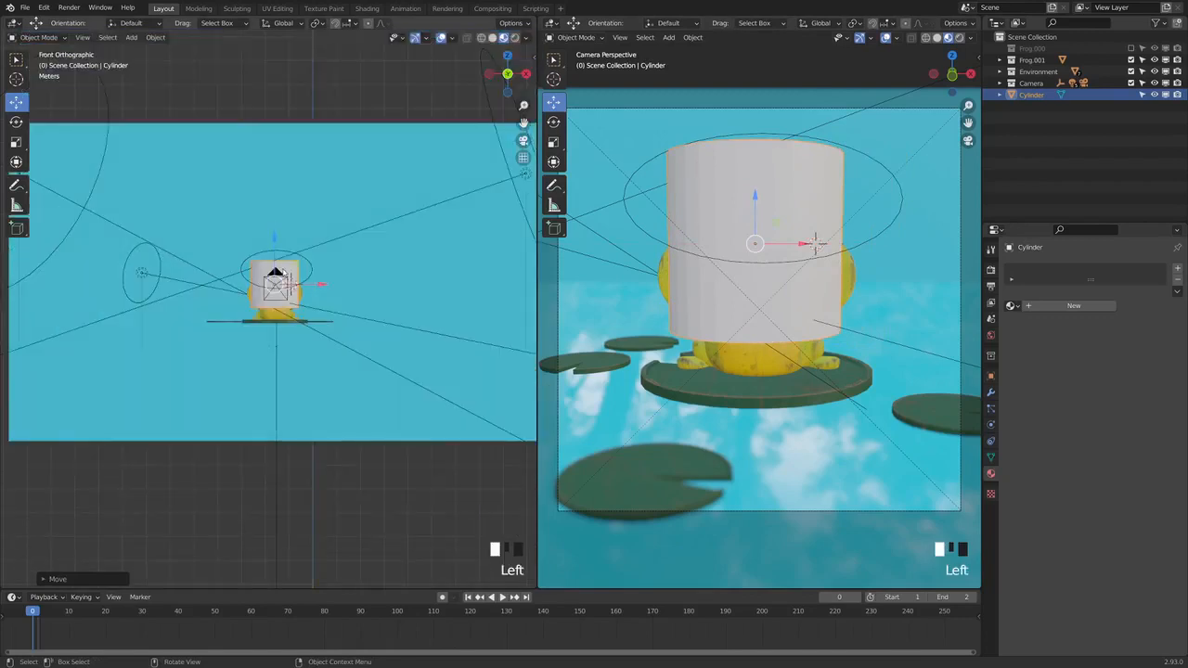
scroll(284, 272, up, 5)
scroll(284, 272, up, 4)
shift+middle_drag(284, 272, 264, 223)
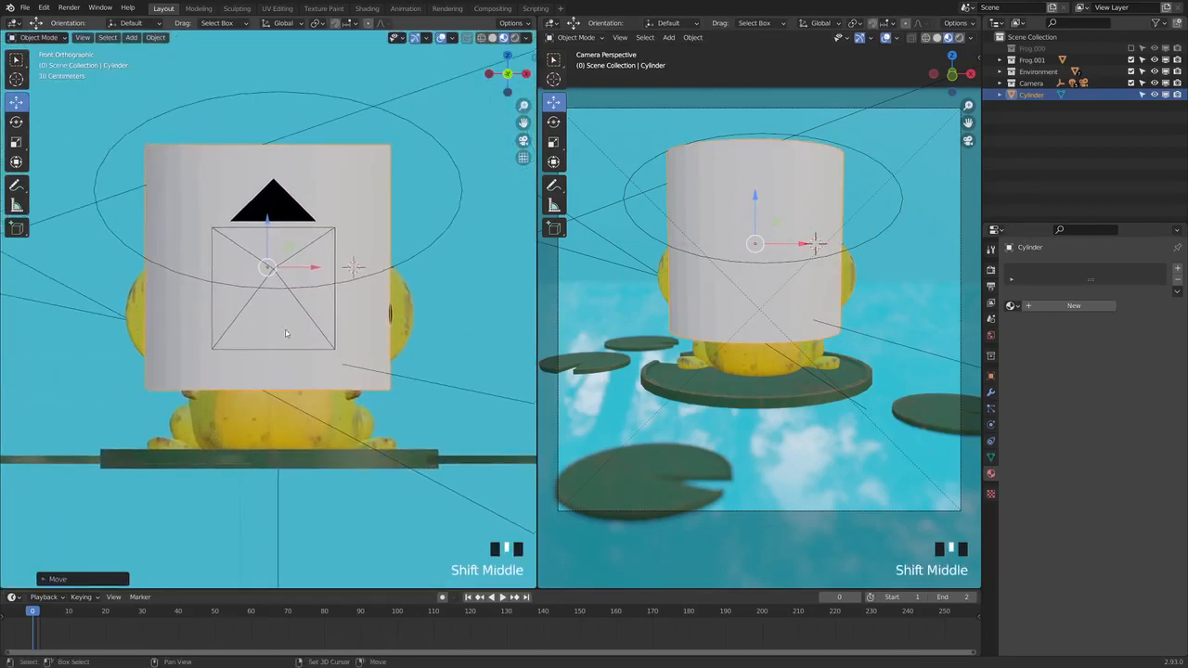
drag(264, 223, 286, 143)
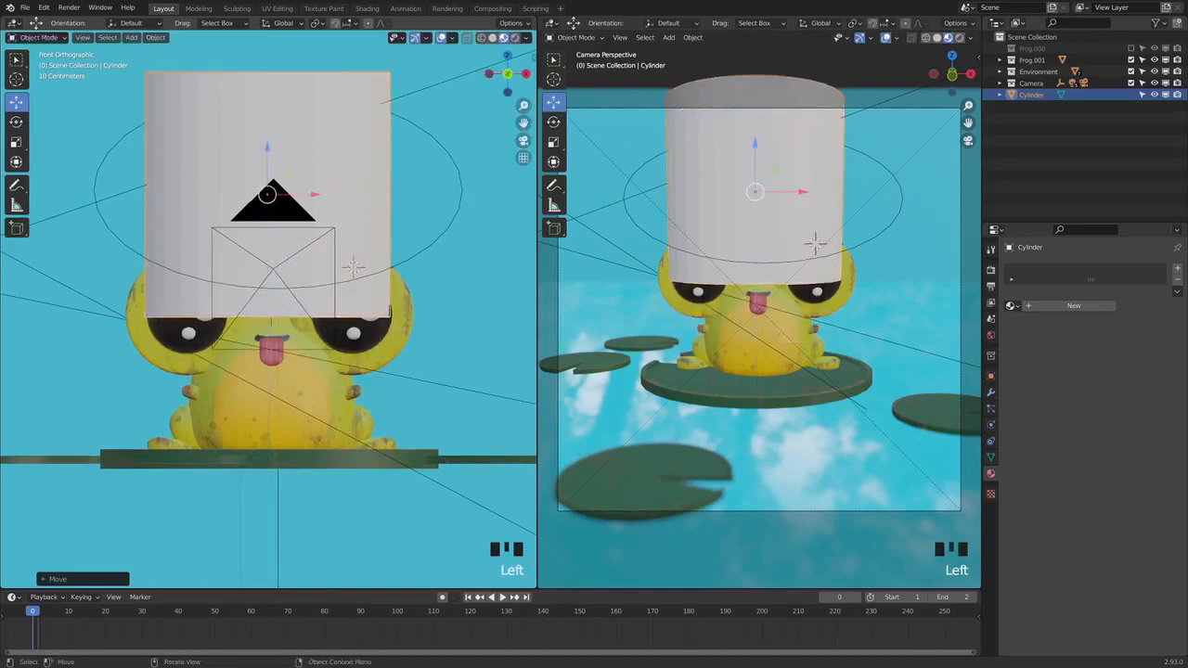
Scale the cylinder down to fit between the frog's eyes and lower it onto the head
click(15, 141)
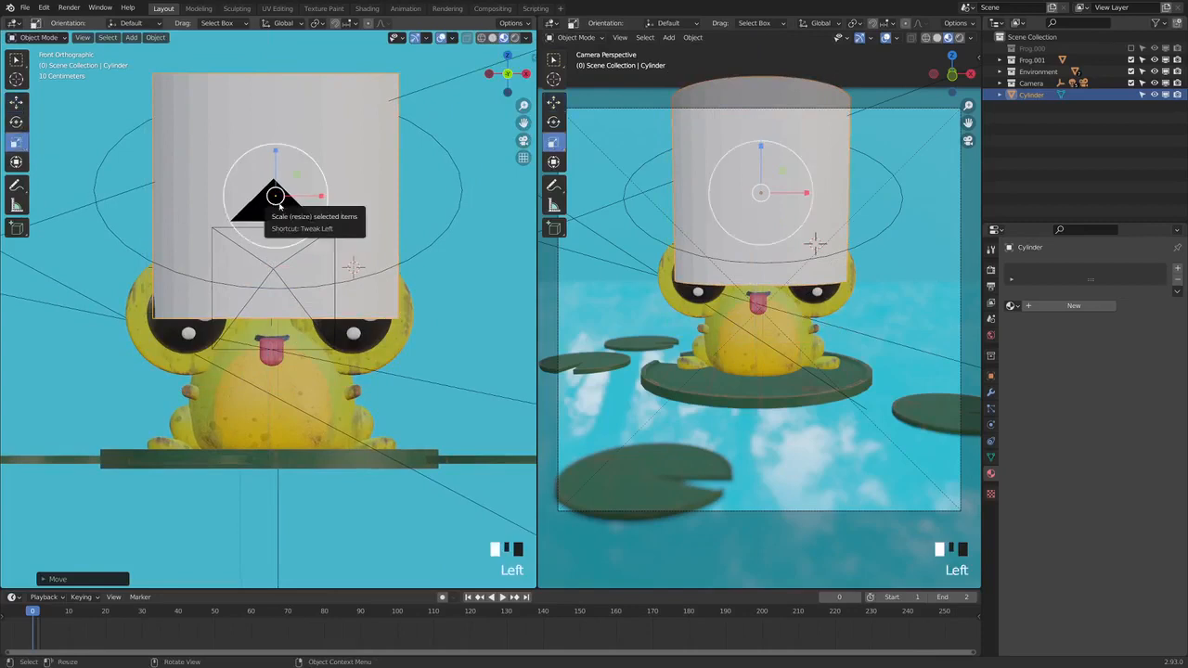
mouse_move(283, 209)
mouse_down()
mouse_move(266, 181)
mouse_move(277, 198)
mouse_up()
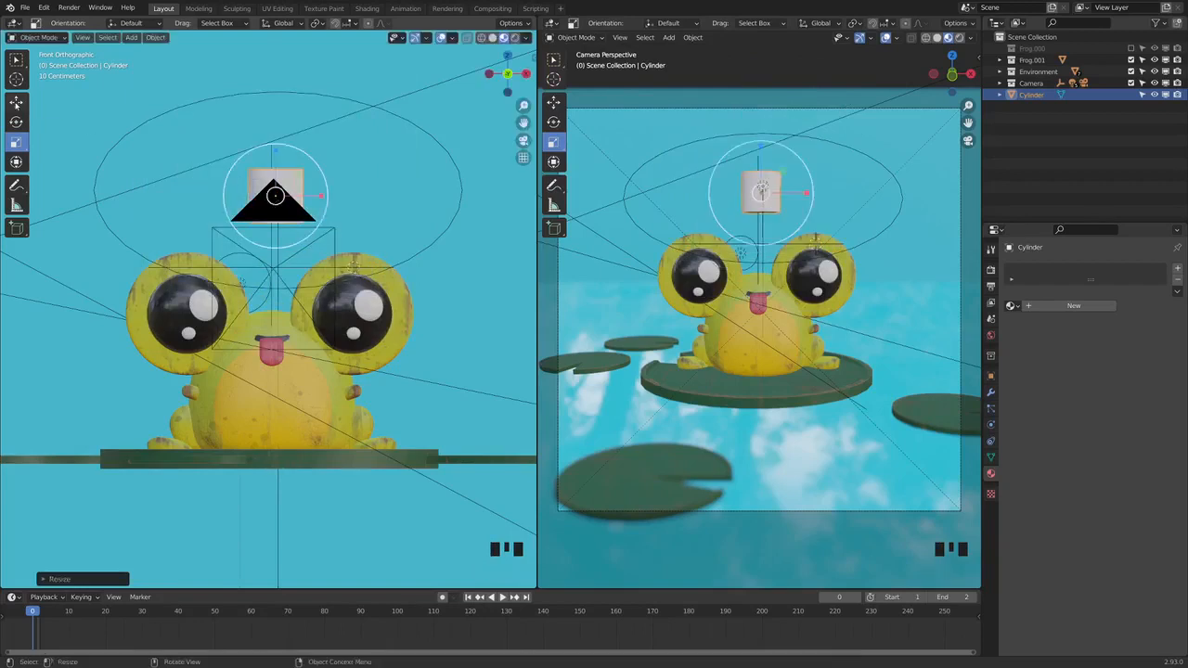
click(16, 103)
drag(276, 154, 275, 249)
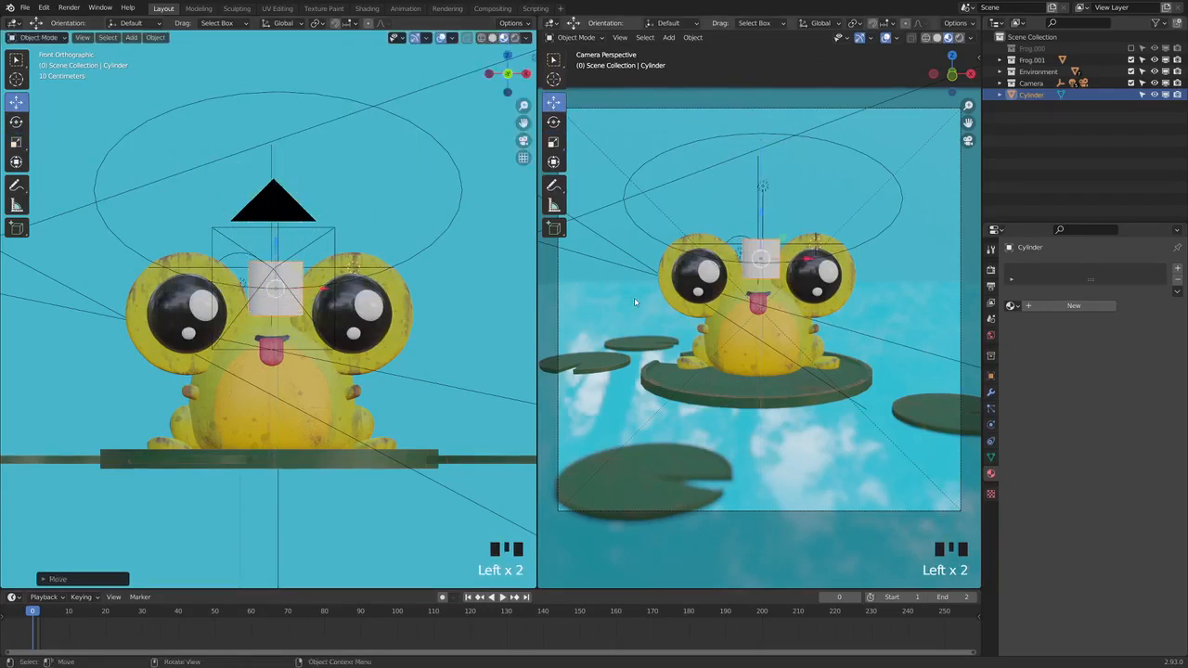
From the top view, move the cylinder back behind the eyes onto the crown of the frog's head
click(83, 37)
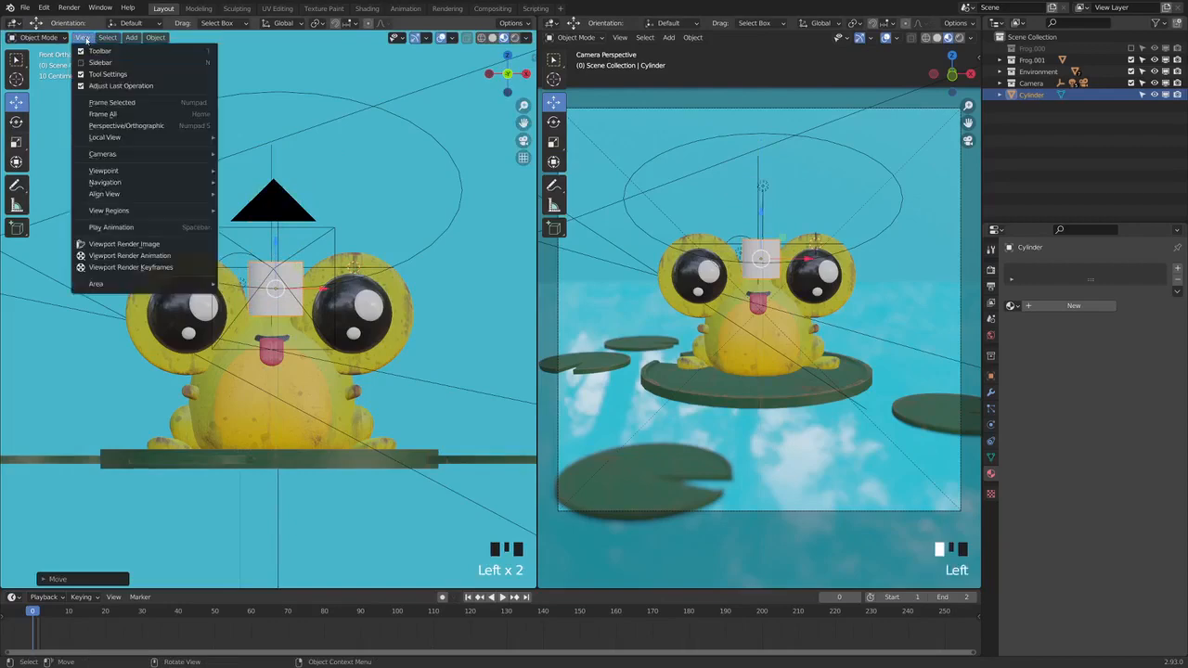
click(507, 57)
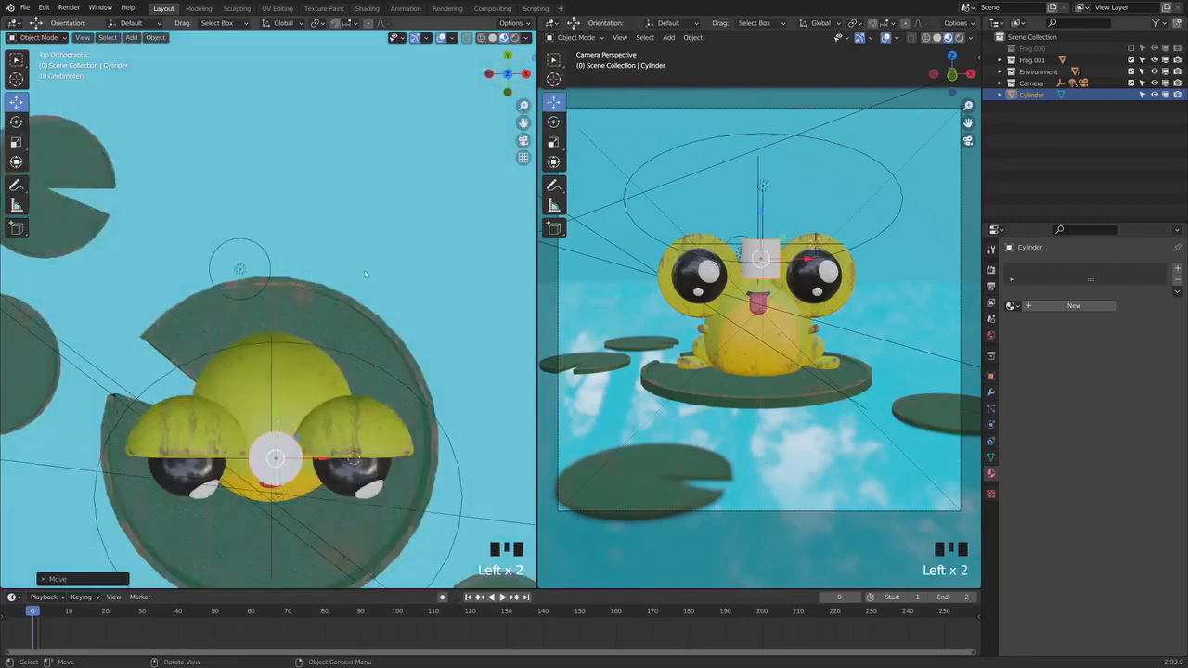
click(280, 467)
drag(280, 467, 272, 406)
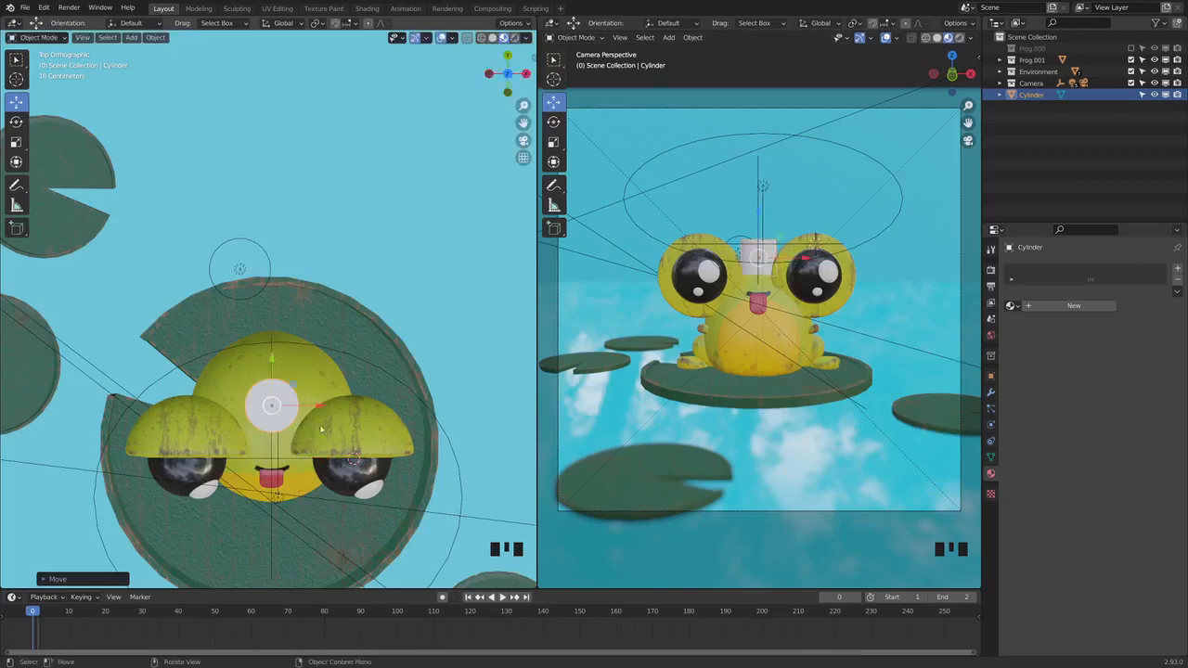
Set the working viewport to solid shading and enter Edit Mode on the cylinder
middle_drag(305, 440, 464, 176)
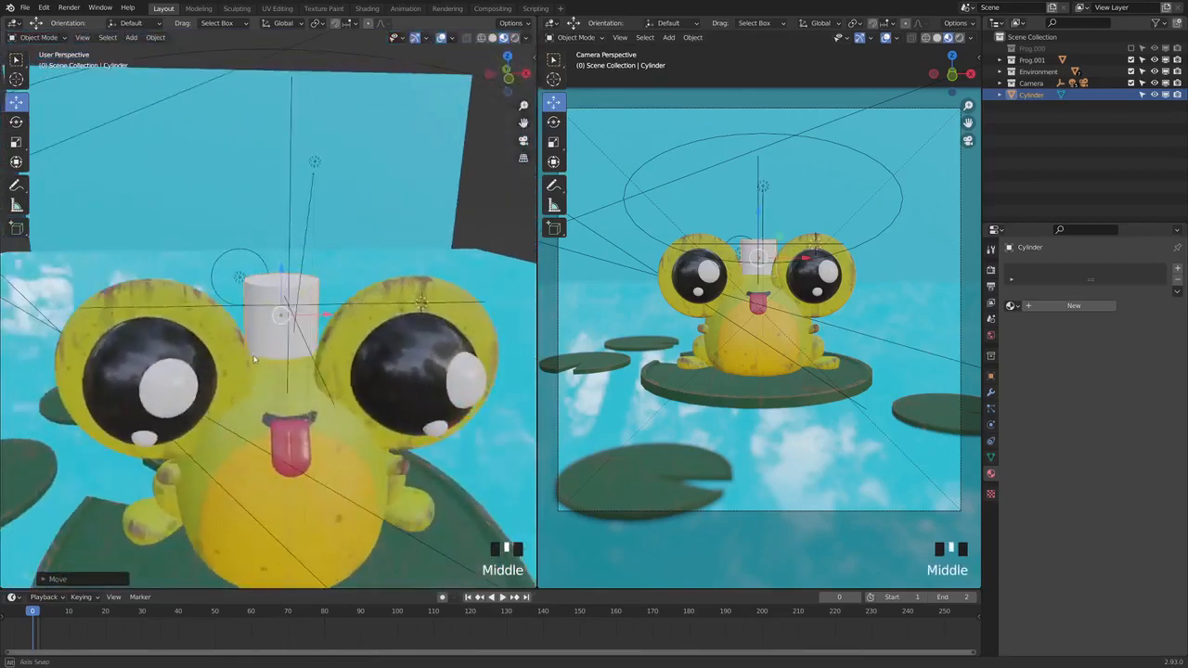
click(492, 37)
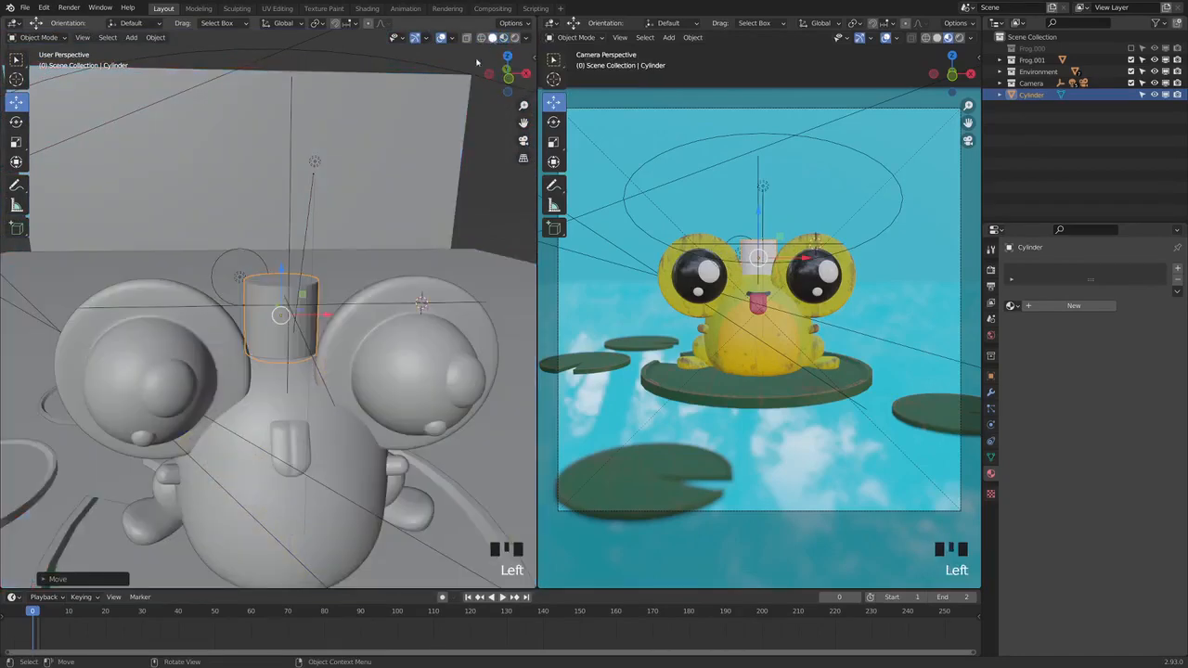
middle_drag(351, 352, 335, 359)
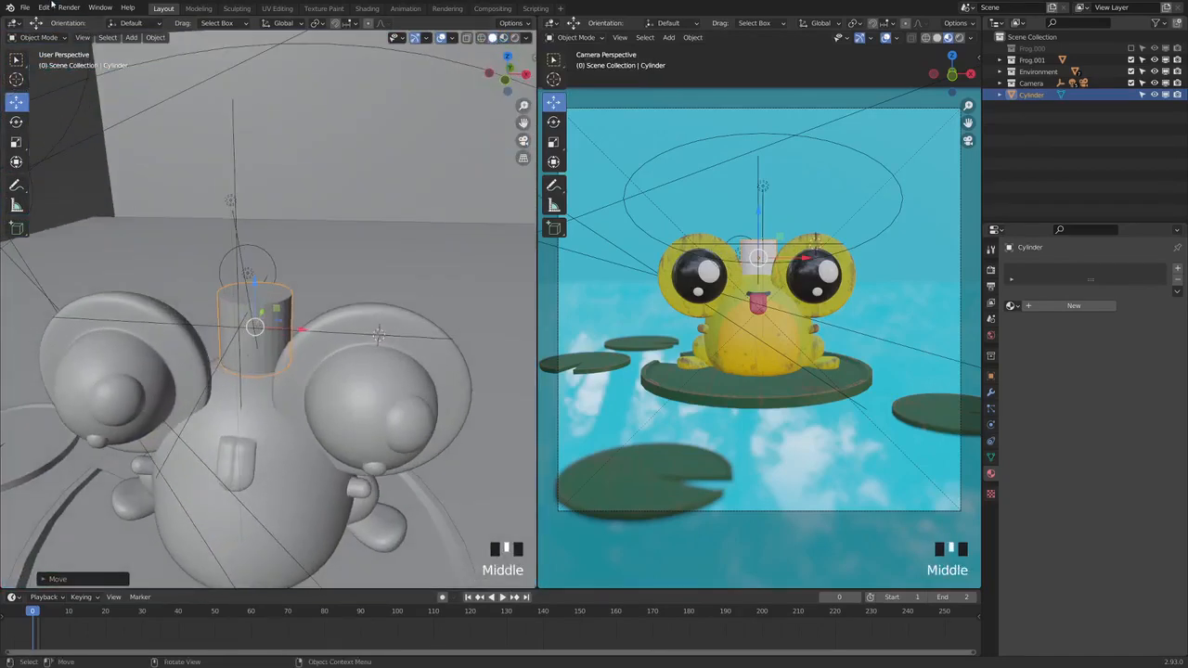
click(39, 38)
click(41, 62)
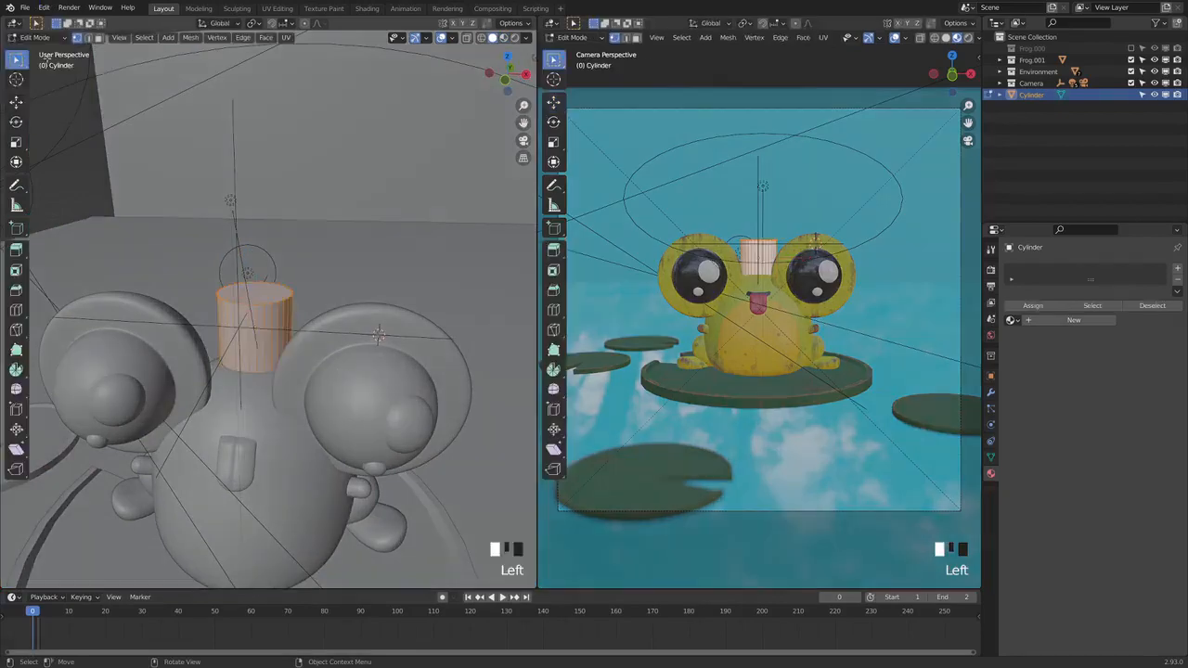
Add a horizontal loop cut around the cylinder close to its lower end, and switch to the right side view
middle_drag(372, 385, 110, 407)
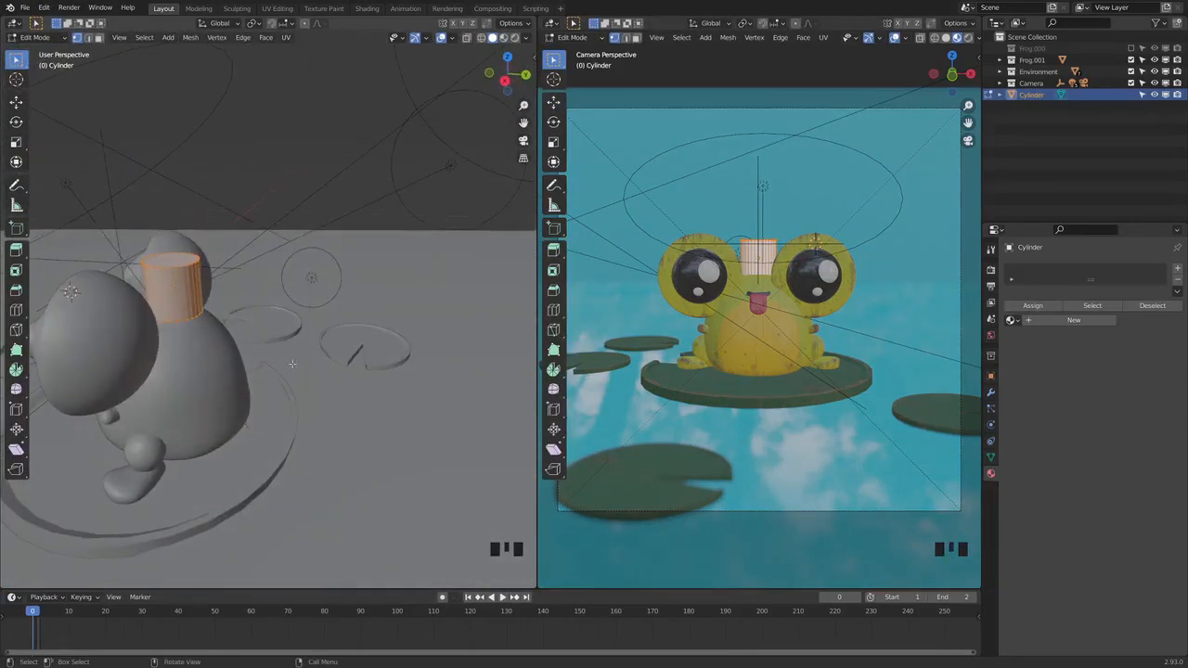
shift+middle_drag(293, 365, 374, 384)
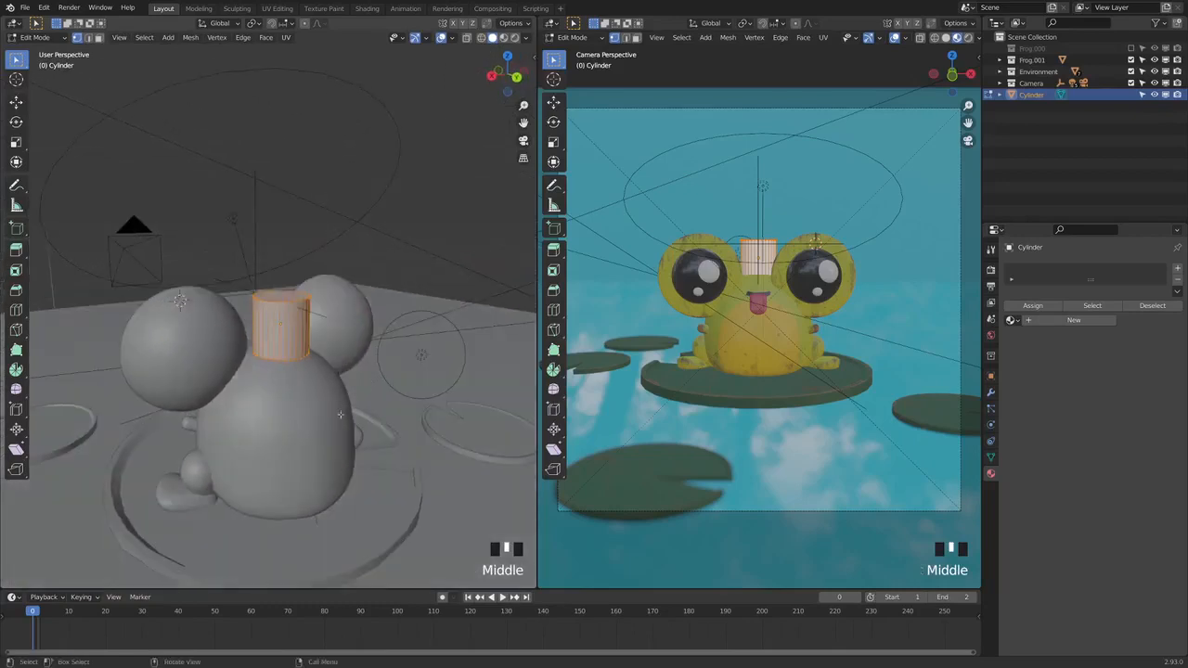
scroll(374, 384, up, 7)
shift+middle_drag(413, 492, 411, 434)
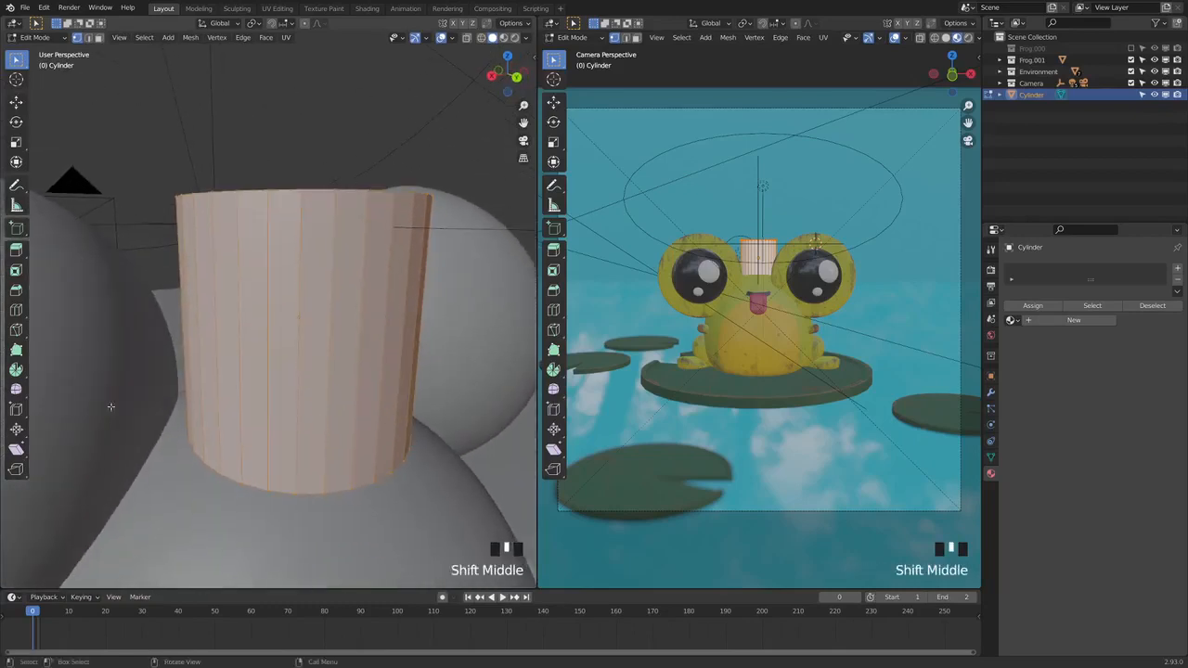
click(15, 311)
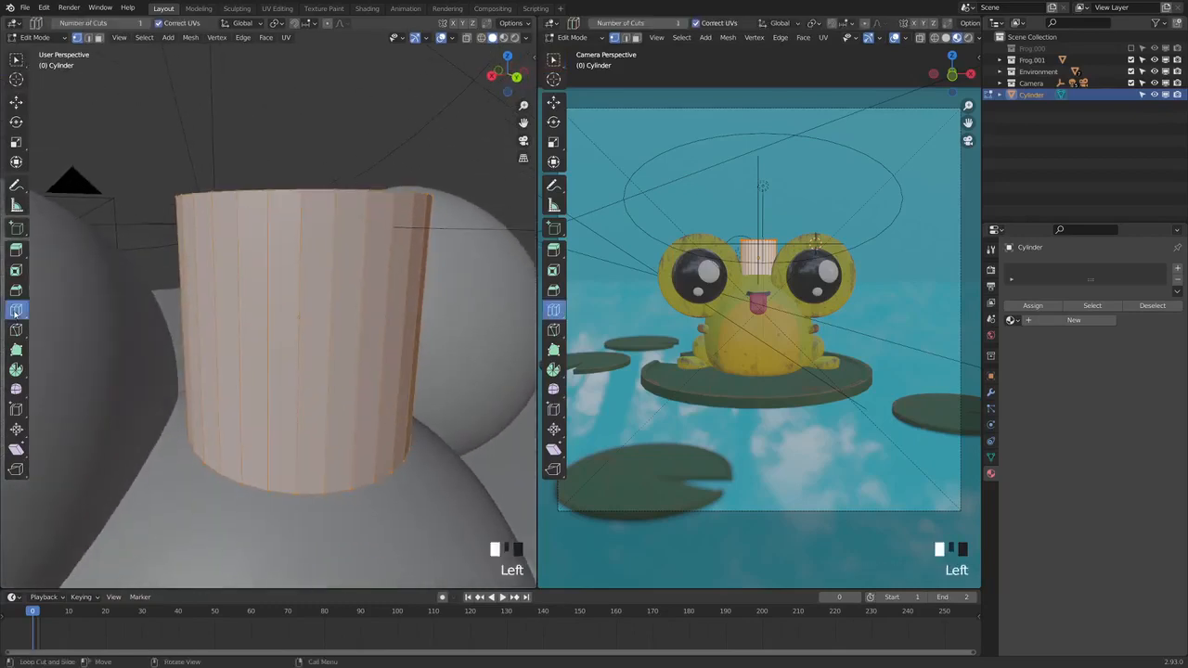
drag(298, 330, 301, 452)
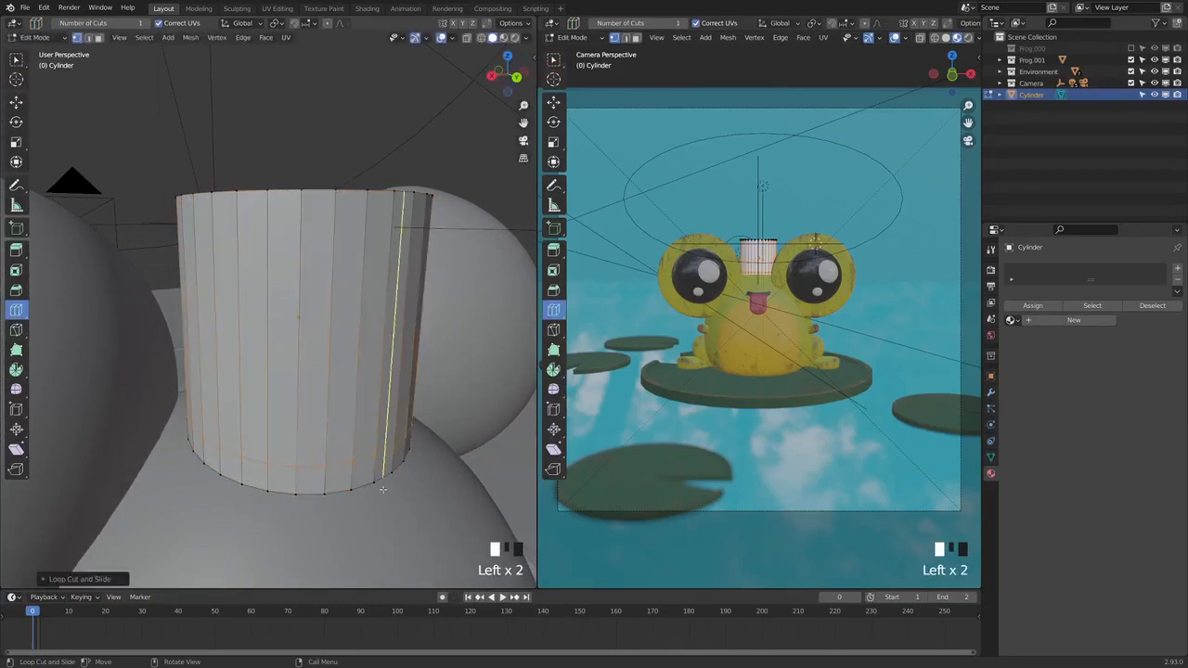
middle_drag(301, 452, 351, 451)
scroll(350, 451, down, 2)
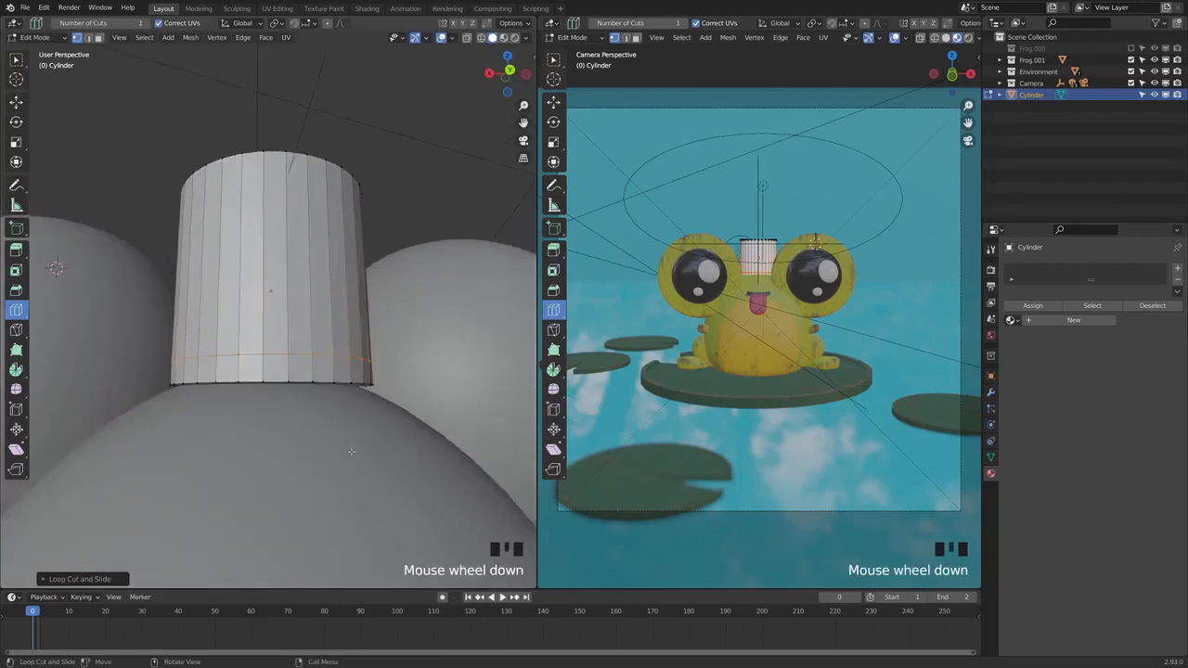
click(490, 73)
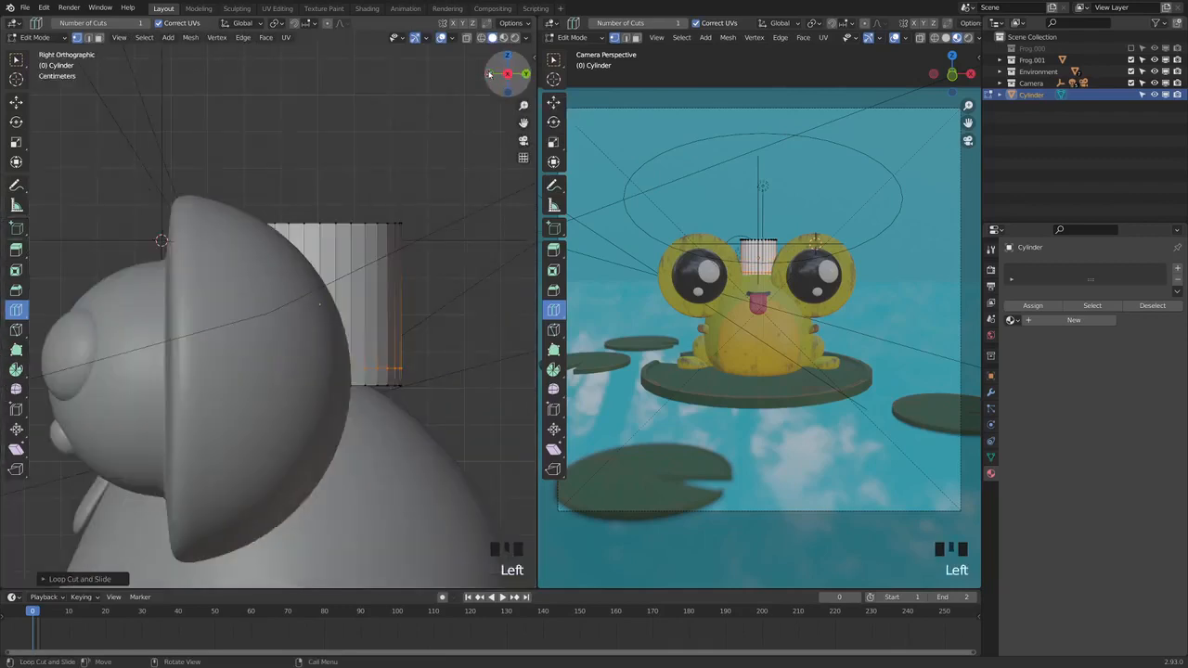
In a front wireframe view, select the cylinder's lower band of vertices, from the new loop down to the base
click(490, 74)
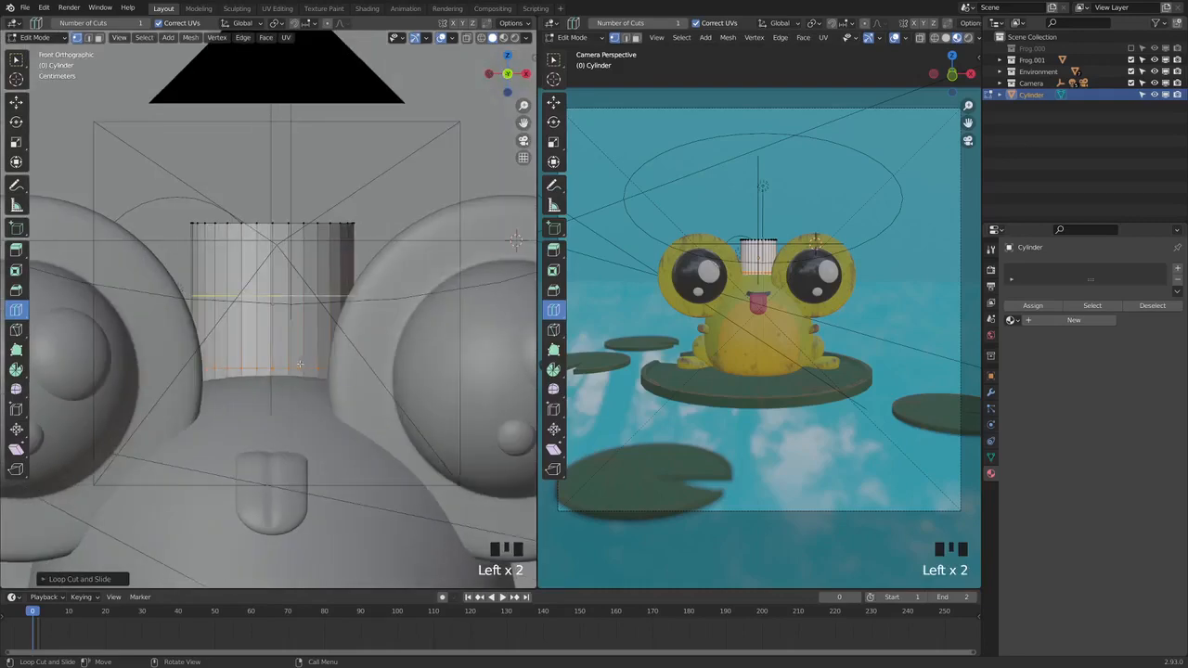
shift+middle_drag(299, 364, 480, 152)
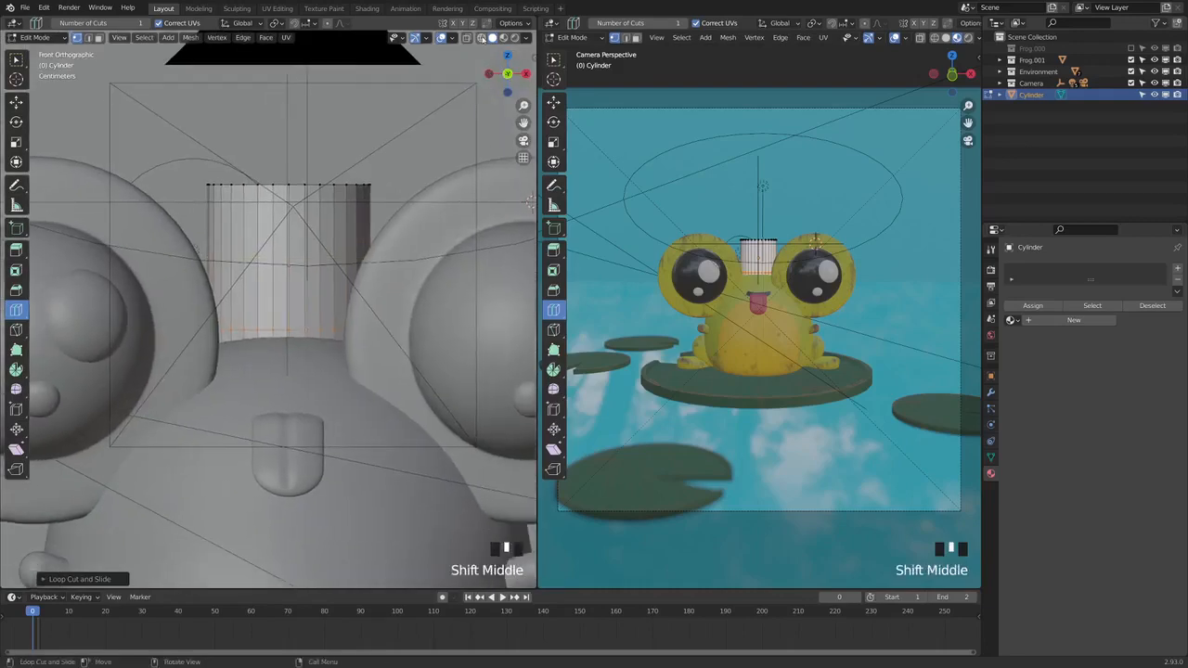
click(481, 37)
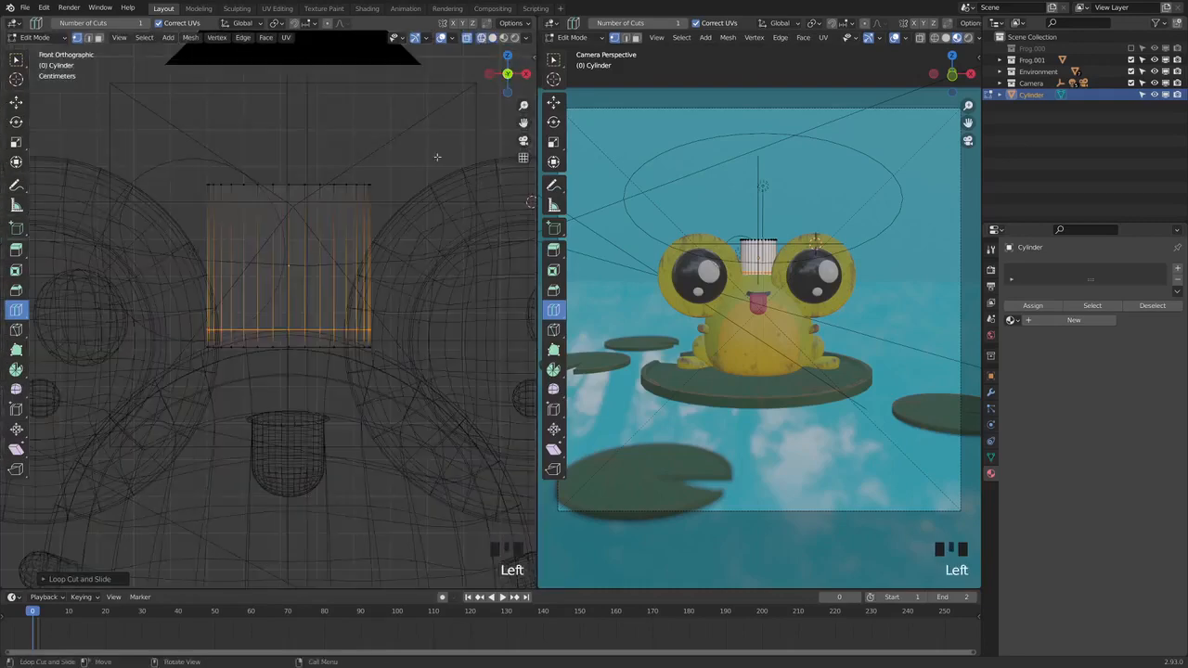
click(15, 61)
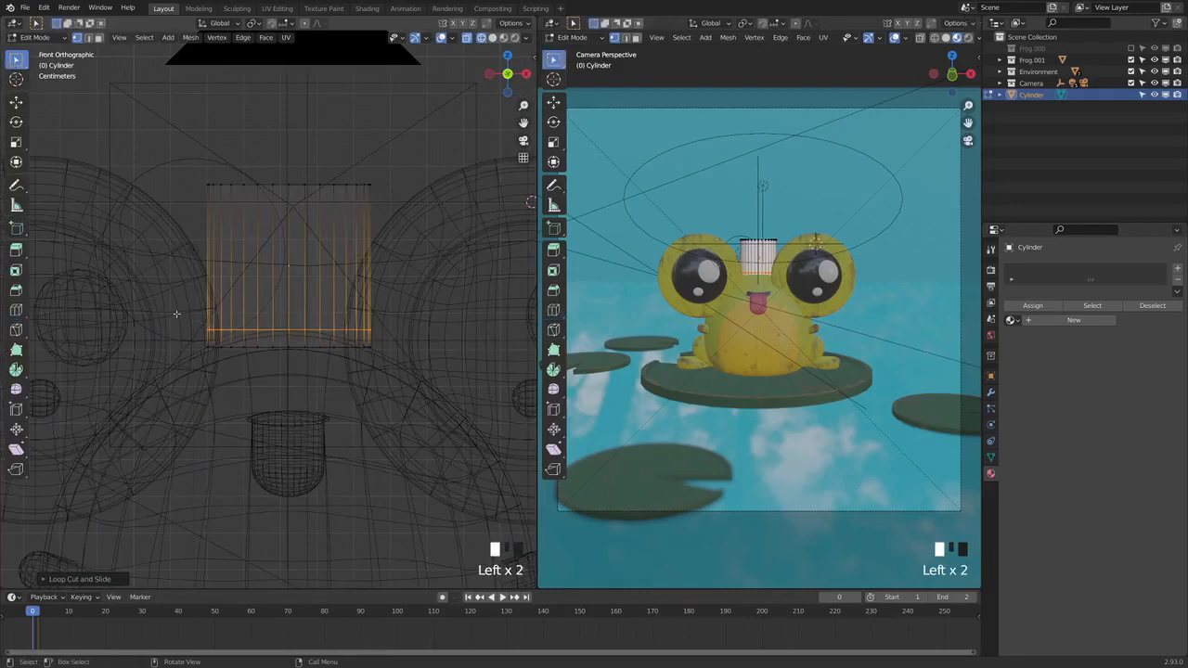
drag(176, 314, 447, 367)
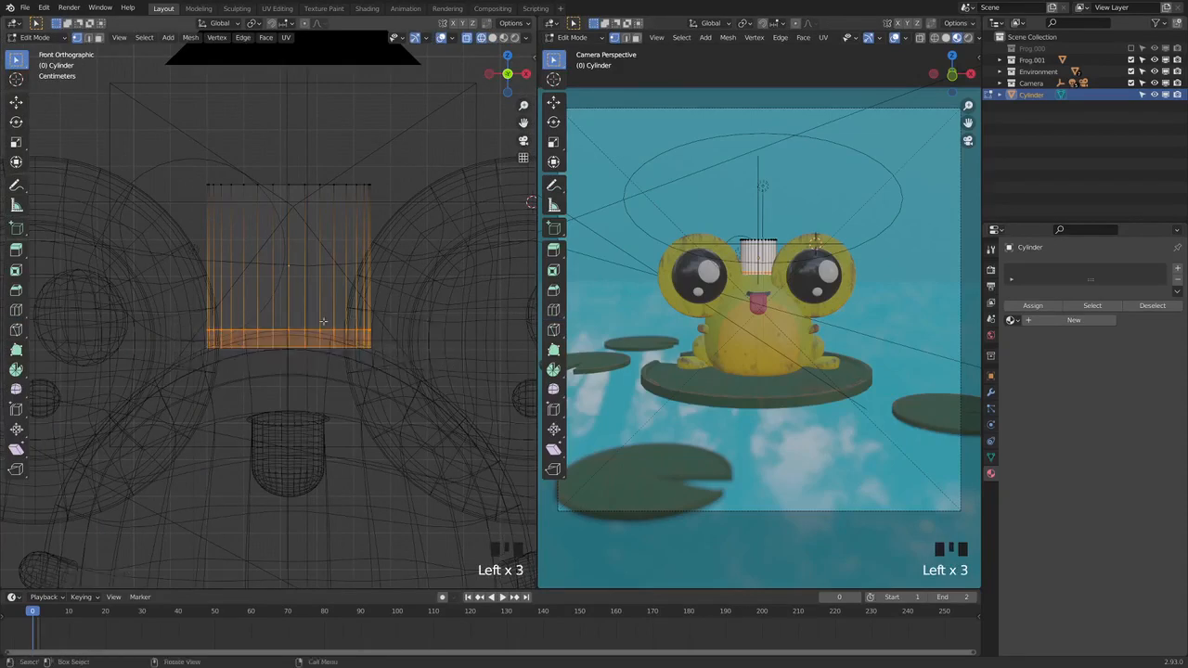
Use Inset Faces on the selected lower band, pushing its depth outward by about 0.3 m to form a hat brim
click(15, 249)
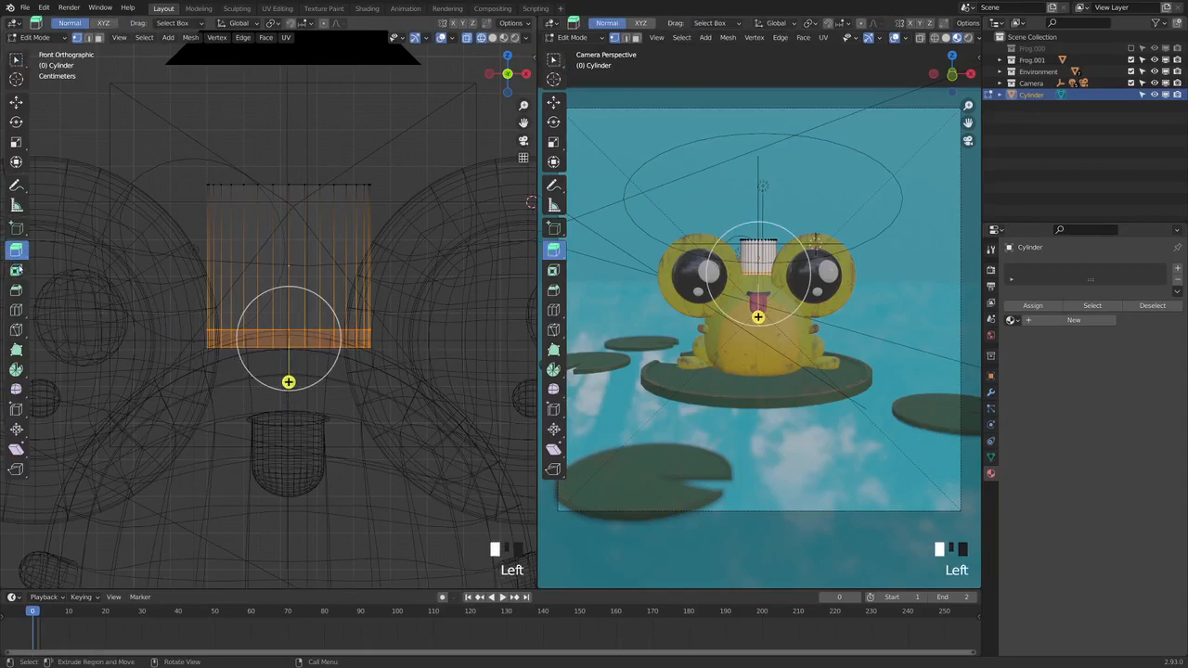
click(15, 269)
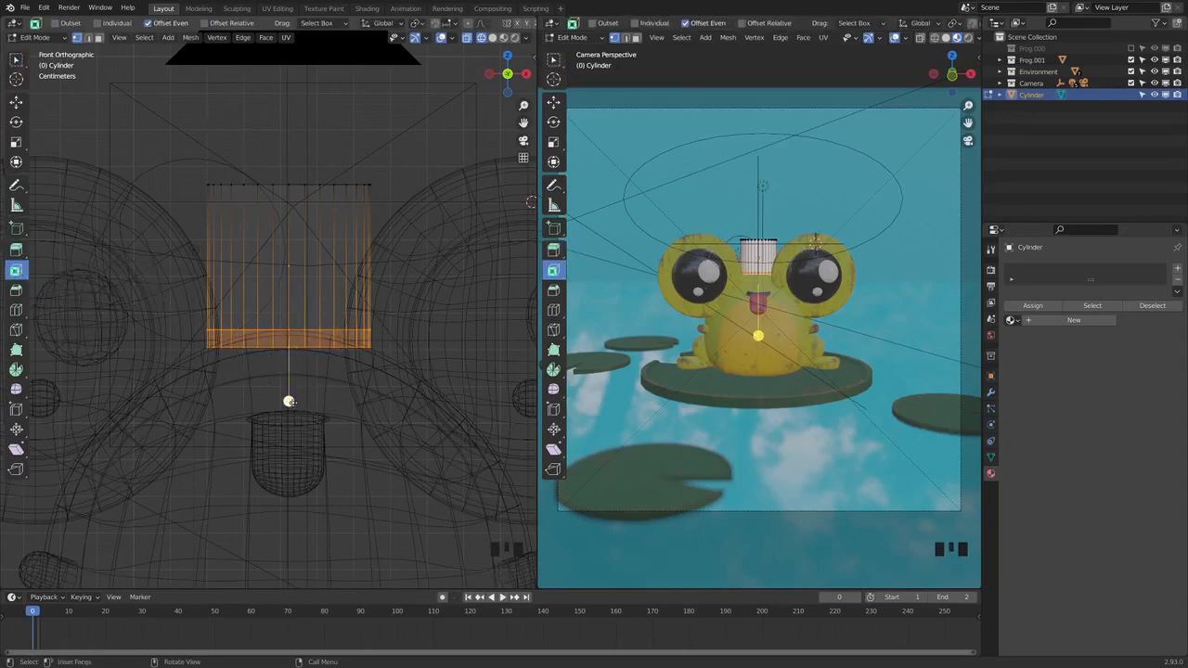
drag(289, 402, 297, 422)
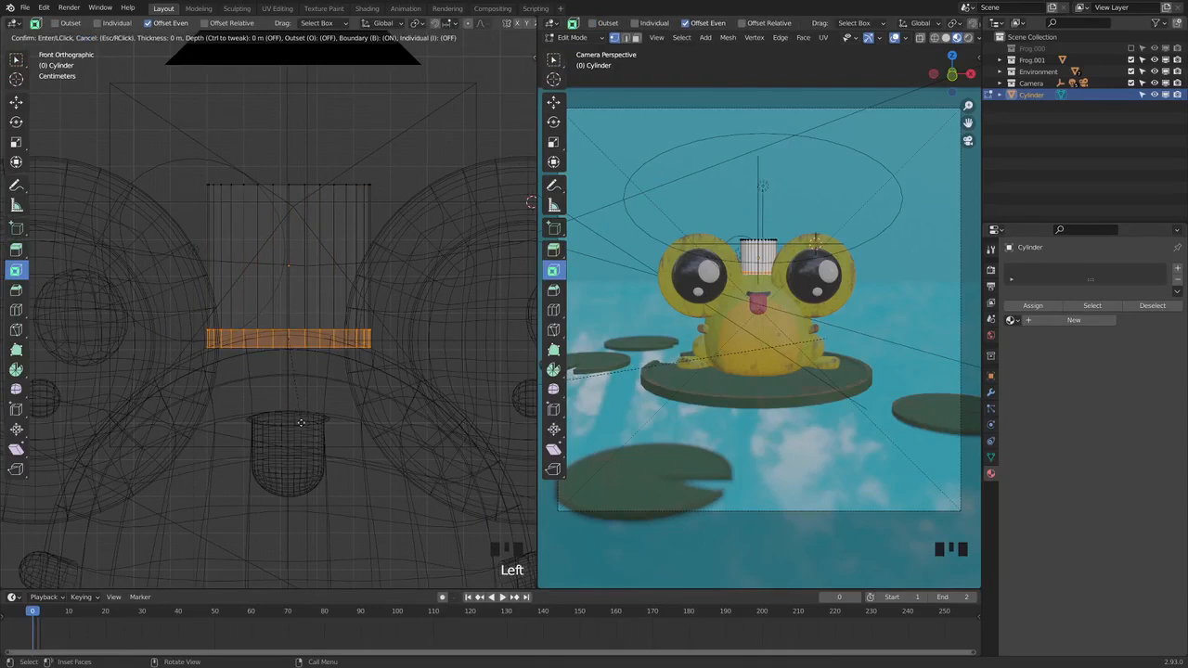
ctrl+drag(301, 422, 317, 443)
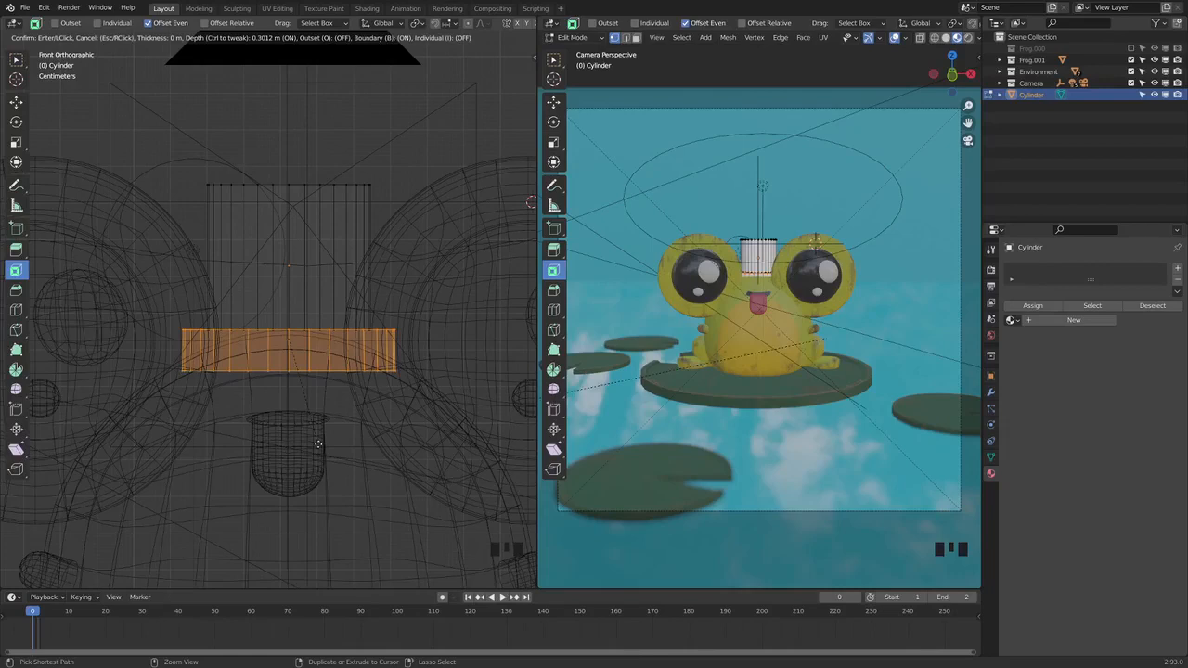
ctrl+drag(318, 444, 318, 444)
Select the brim's bottom vertices and move them straight up along Z to make the brim thinner
click(190, 379)
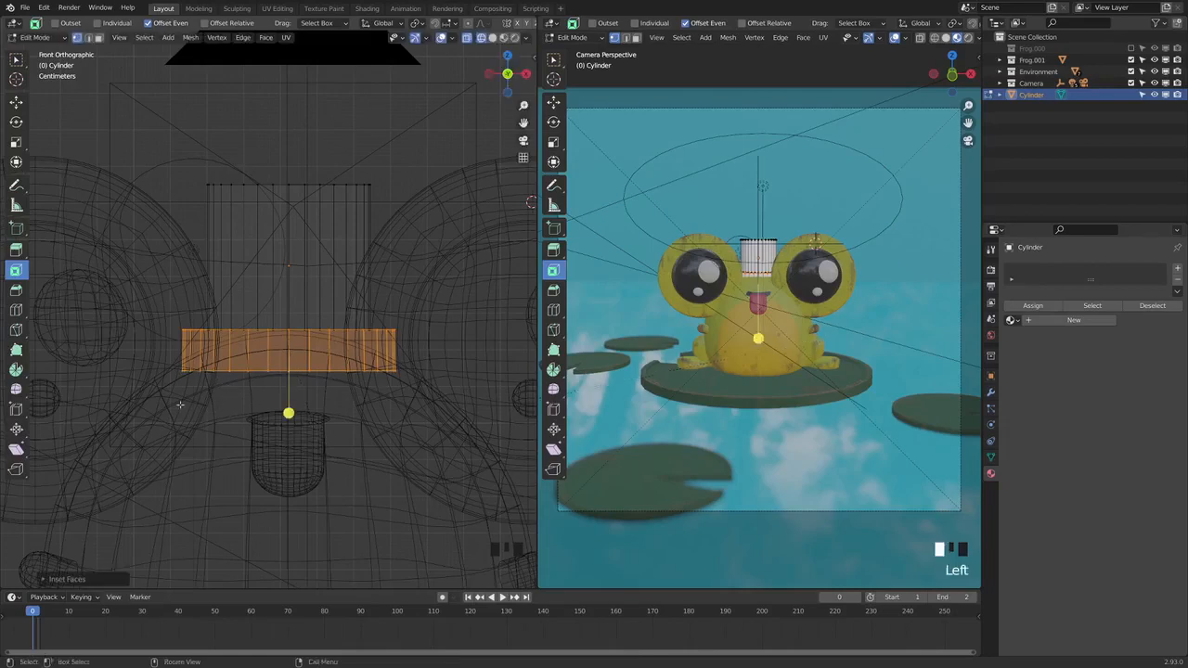
drag(145, 357, 428, 388)
click(17, 103)
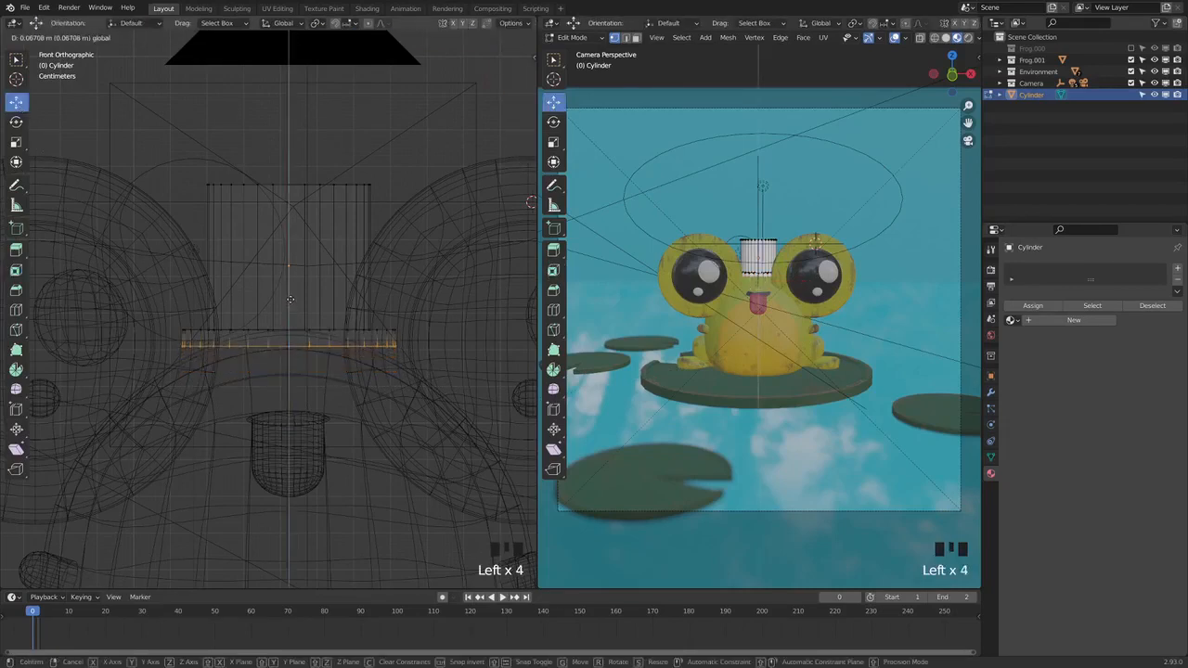
click(286, 308)
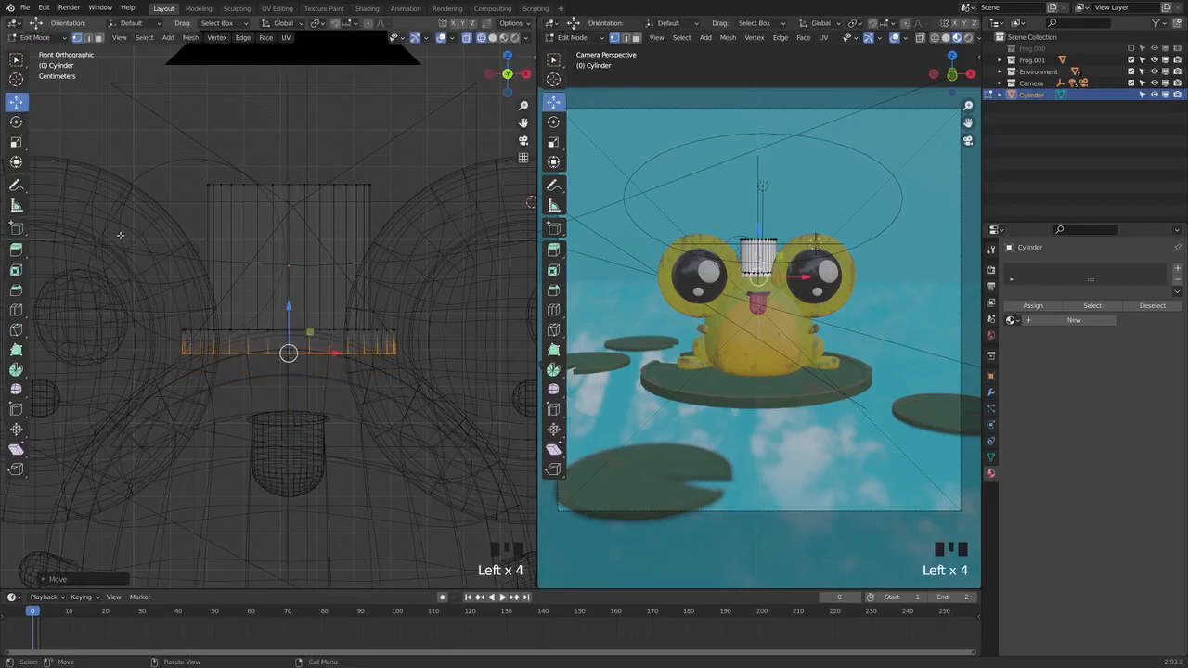
Add a horizontal loop cut around the hat's crown and slide it down to just above the brim
click(16, 310)
click(226, 251)
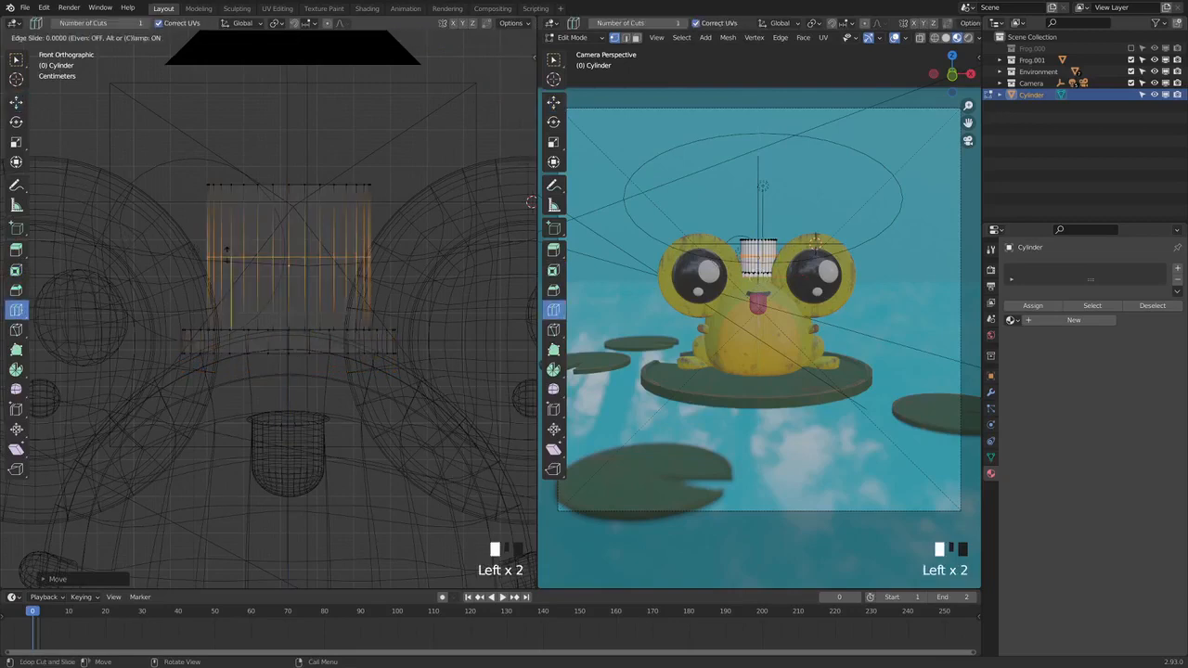
drag(227, 251, 242, 314)
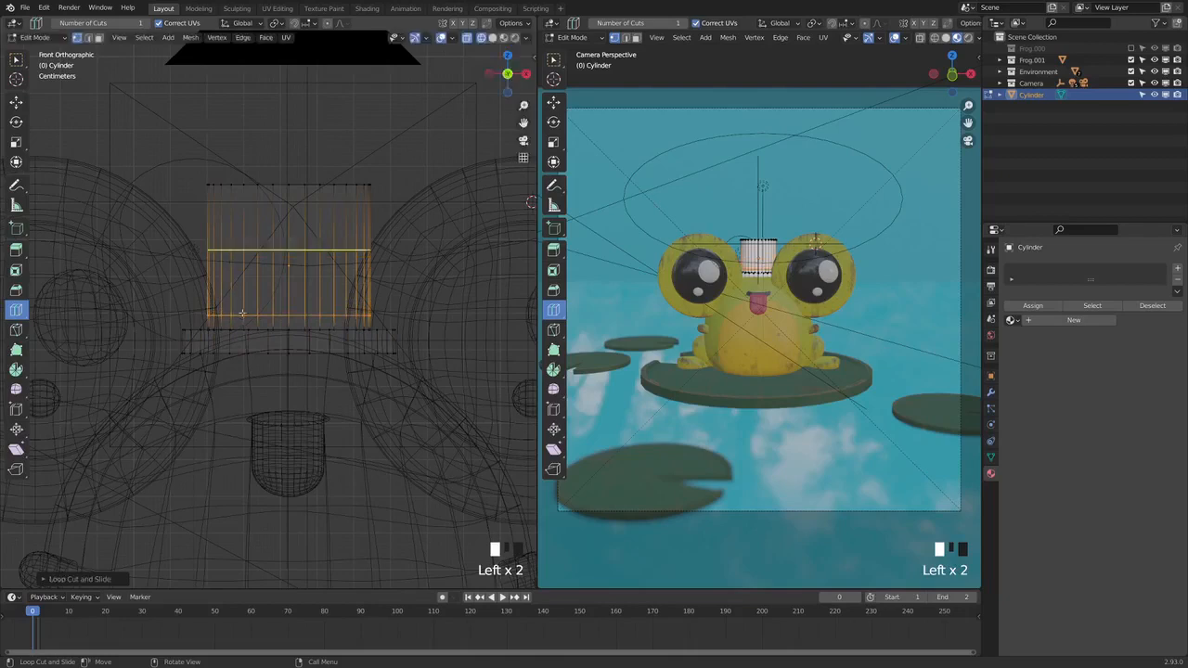
Bevel the hat's top rim with 3 segments and a width of about 0.234 m, and clear the selection
click(16, 60)
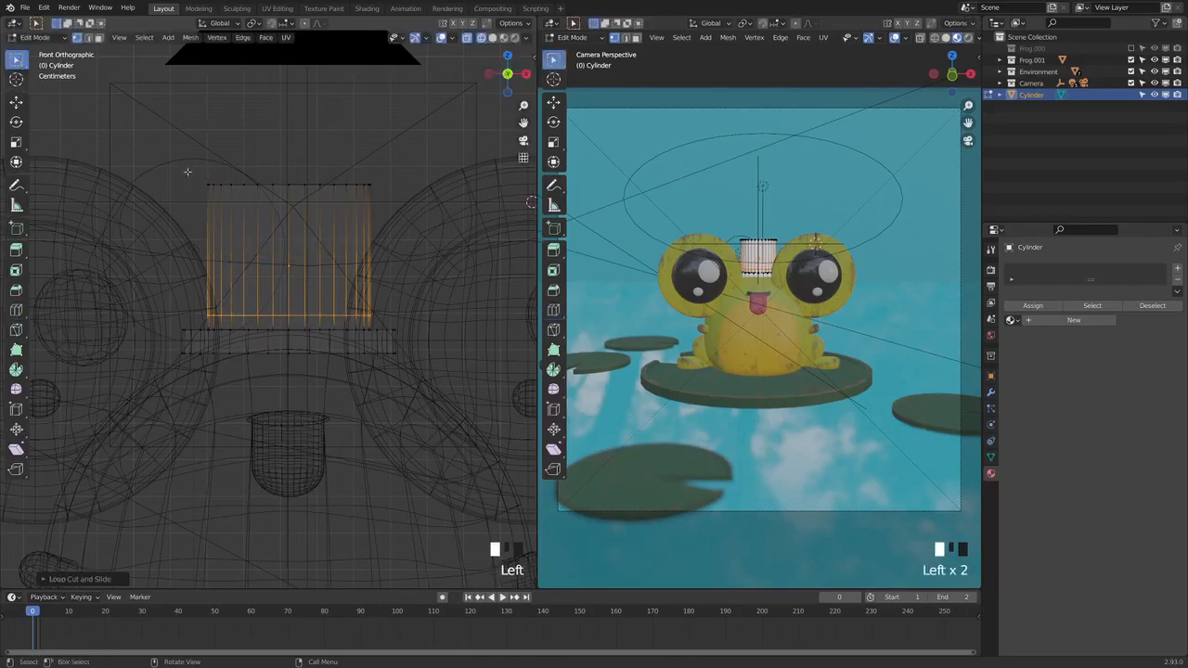
drag(187, 172, 415, 212)
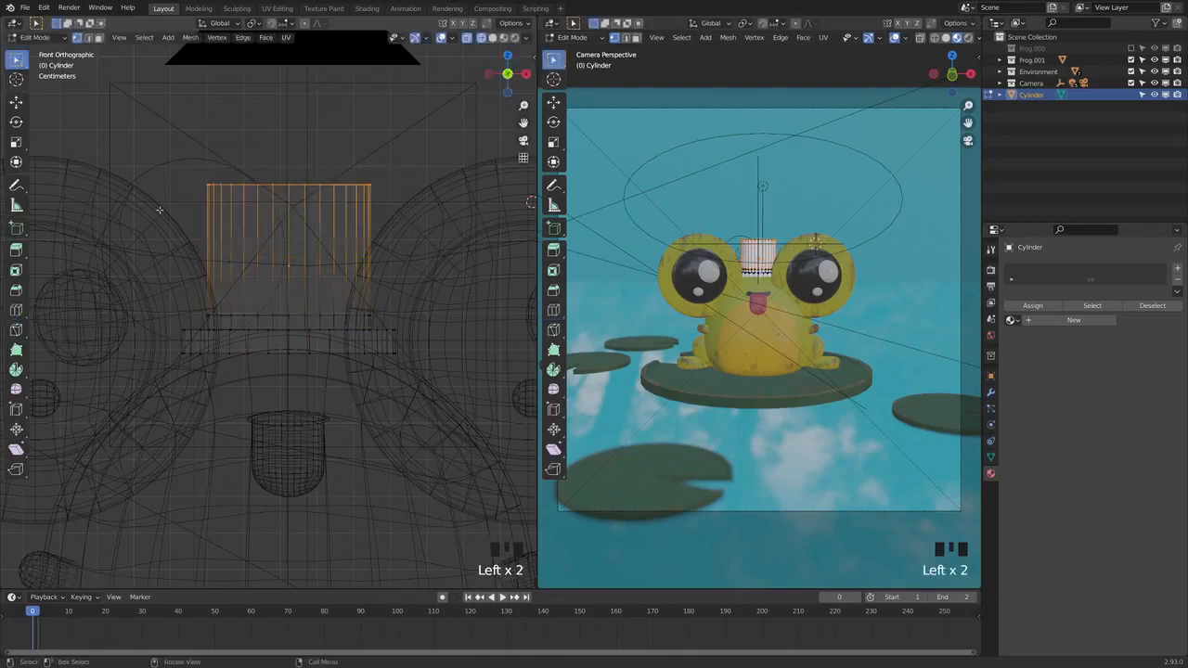
click(15, 291)
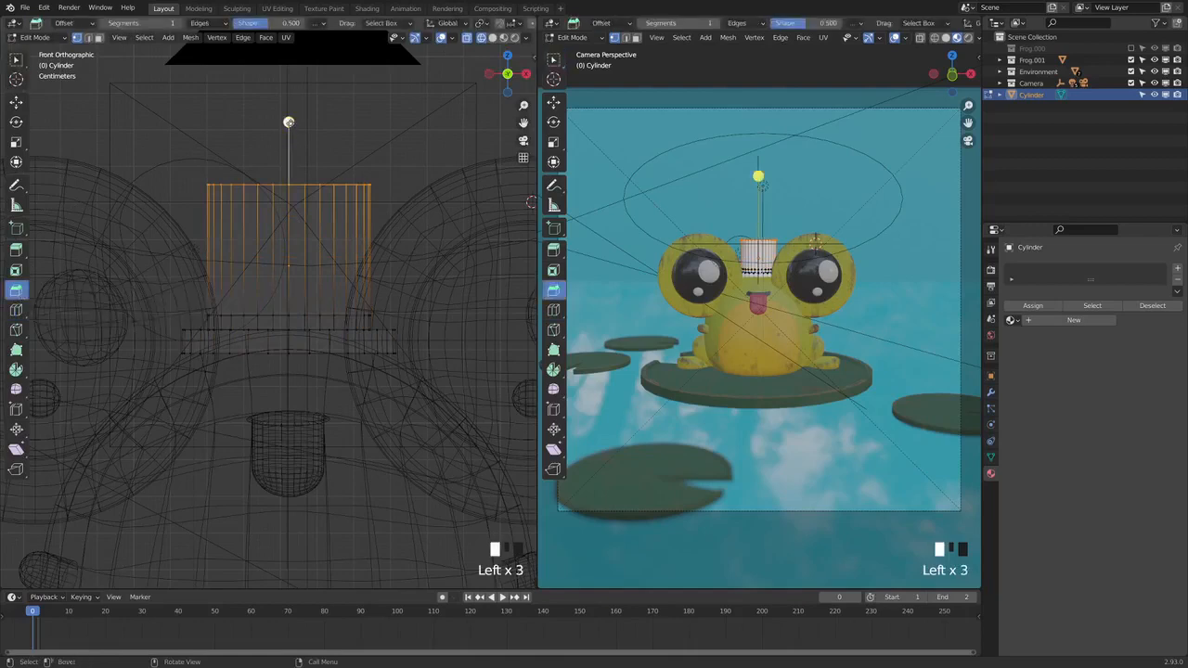
mouse_move(289, 122)
mouse_down()
mouse_move(296, 155)
mouse_move(302, 125)
mouse_move(289, 102)
mouse_up()
scroll(289, 102, up, 2)
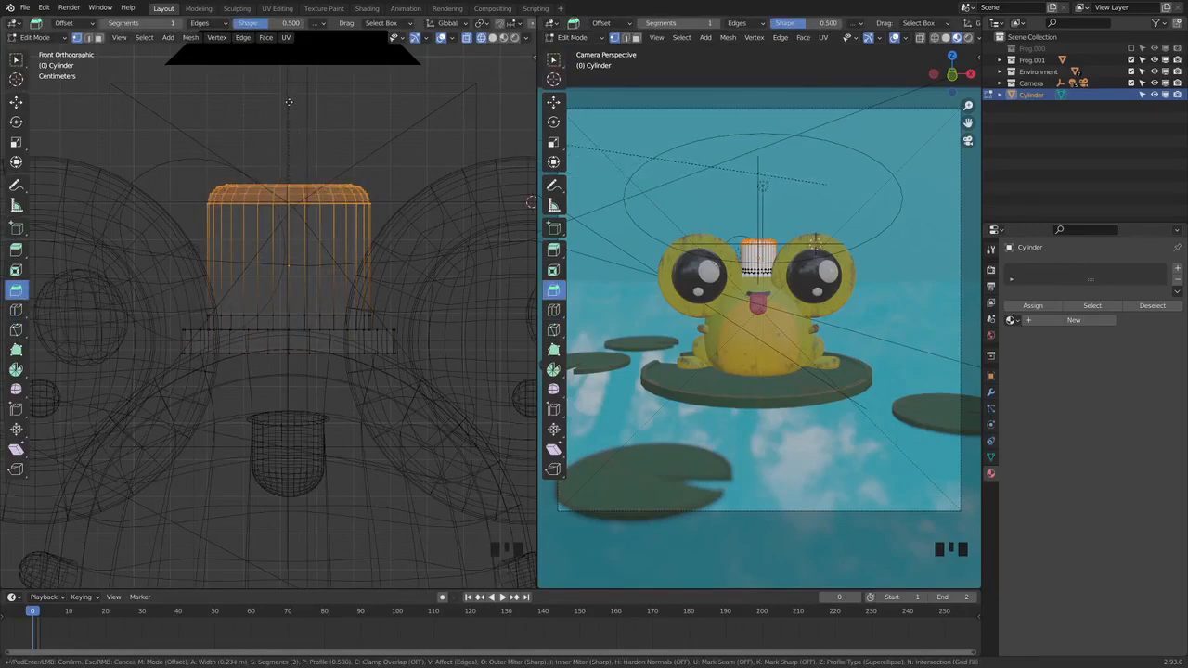
drag(289, 102, 289, 102)
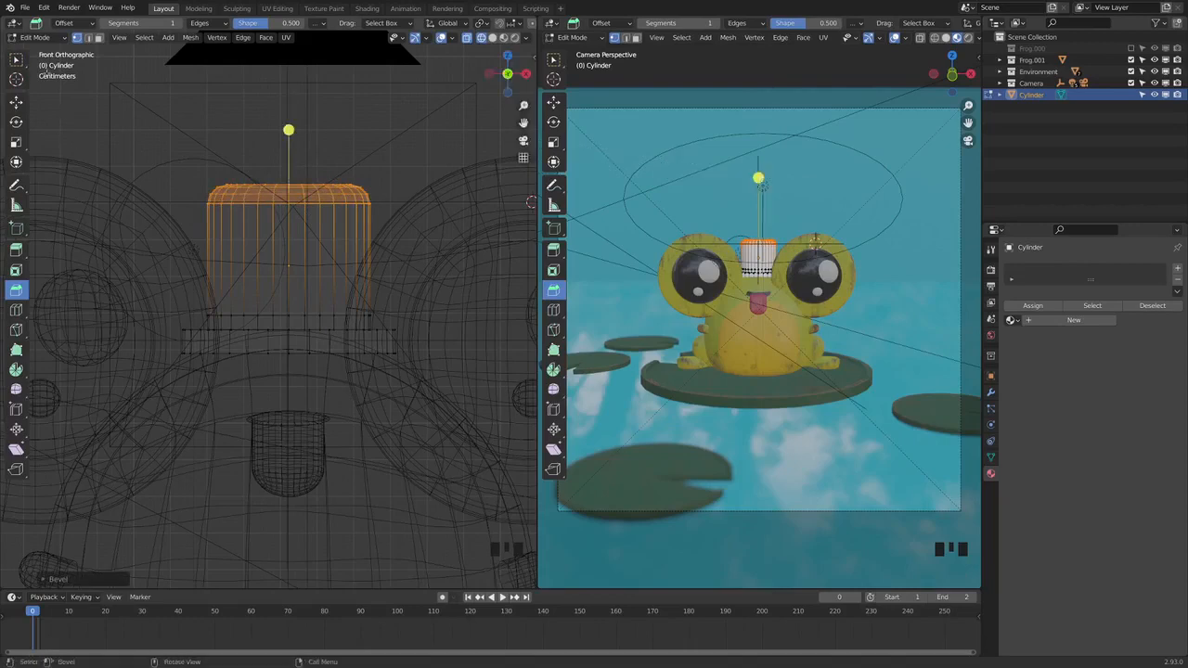
click(16, 59)
click(158, 166)
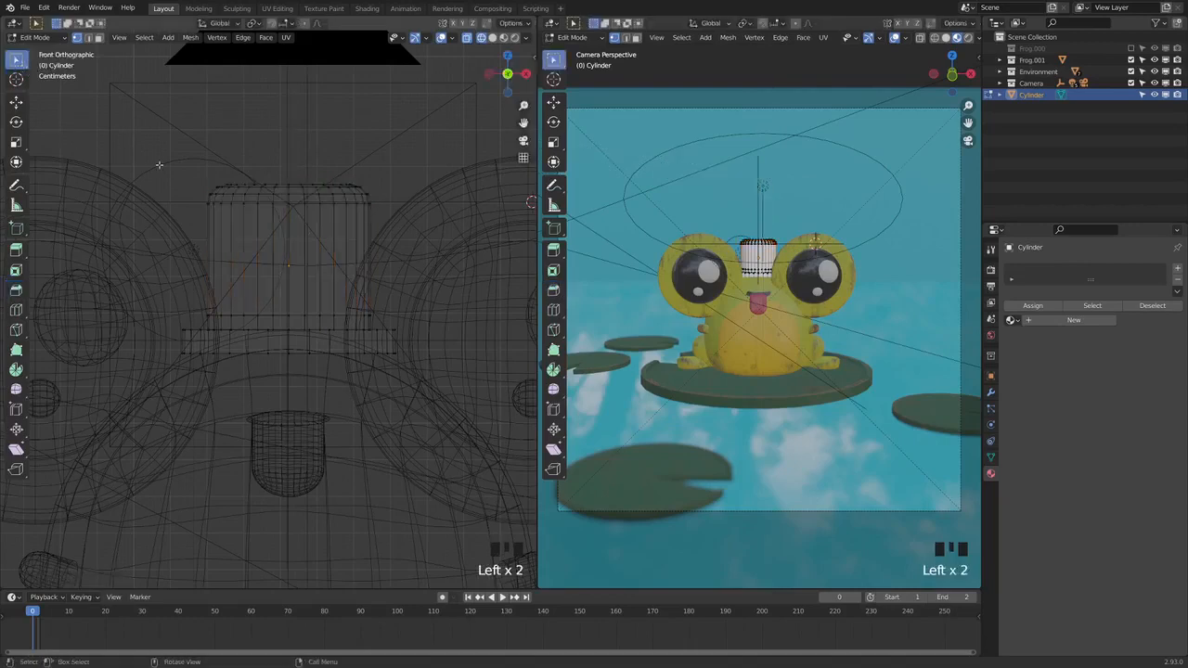
Set the camera viewport to solid shading, look closely at the hat and return to Object Mode
click(945, 38)
scroll(787, 233, up, 2)
scroll(787, 233, up, 4)
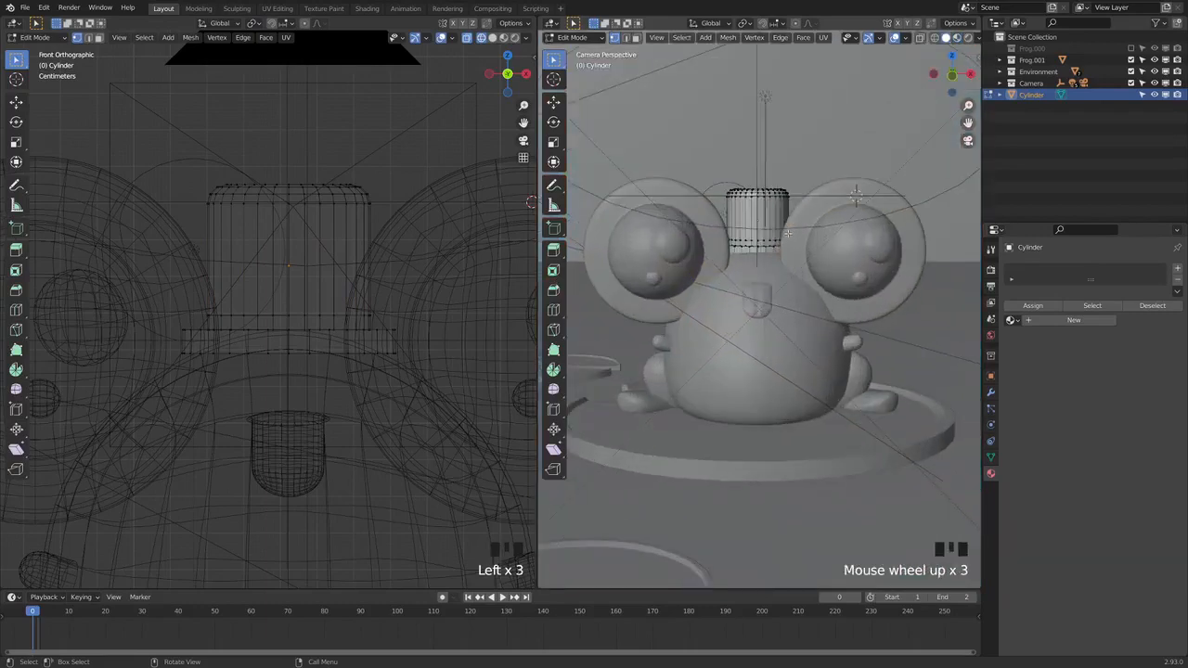
shift+middle_drag(939, 111, 947, 237)
click(571, 37)
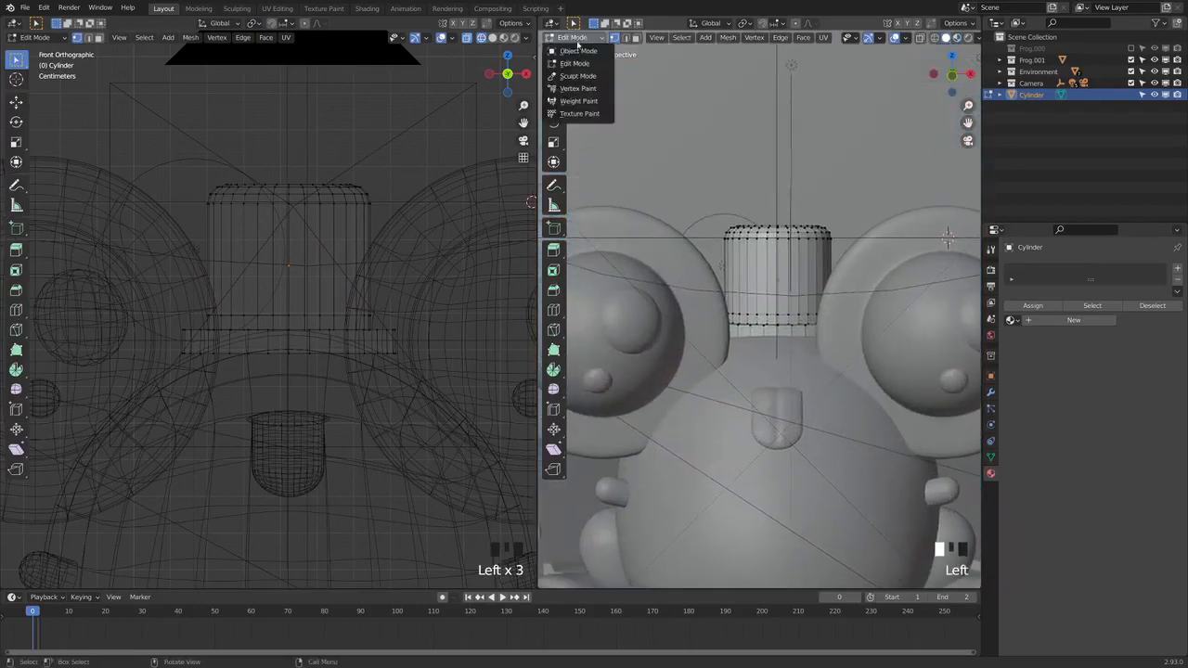
click(581, 50)
Frame the hat in the perspective viewport and apply Shade Smooth to it
middle_drag(780, 279, 797, 260)
click(619, 38)
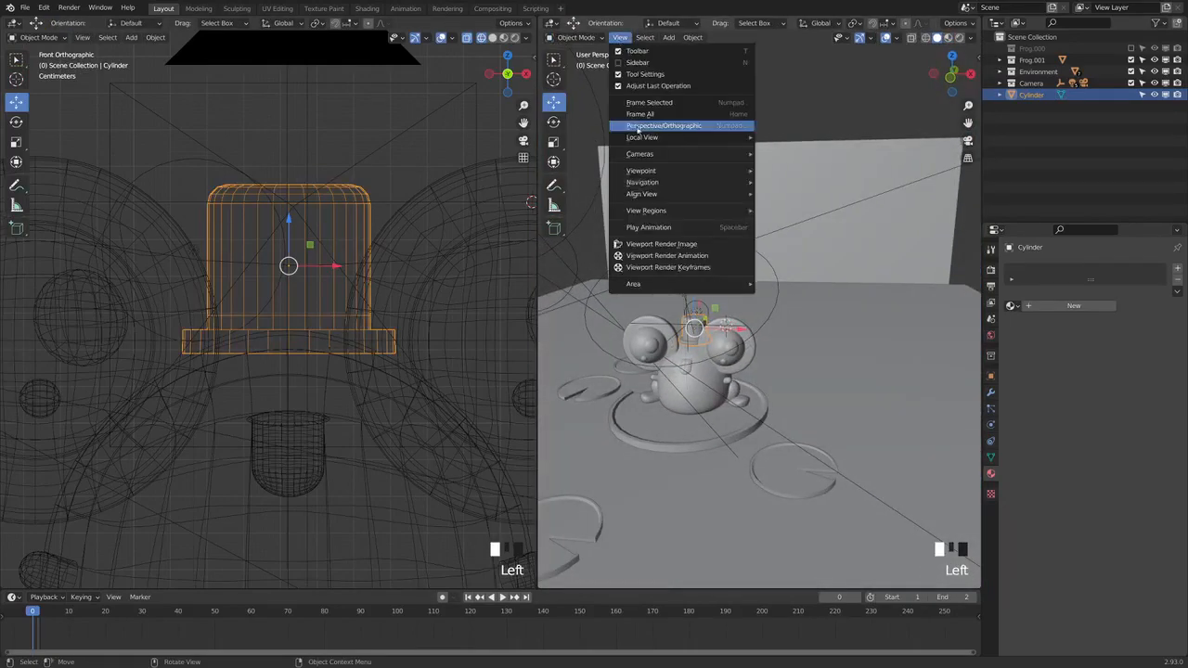
click(650, 102)
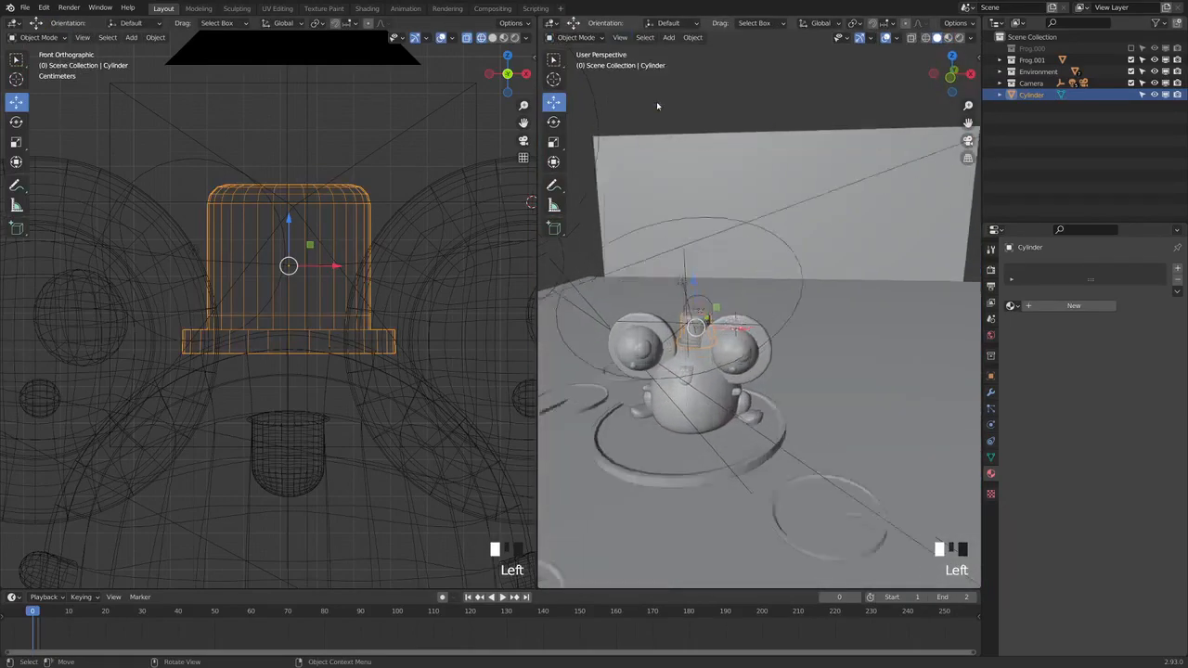
scroll(741, 392, down, 2)
middle_drag(740, 392, 707, 409)
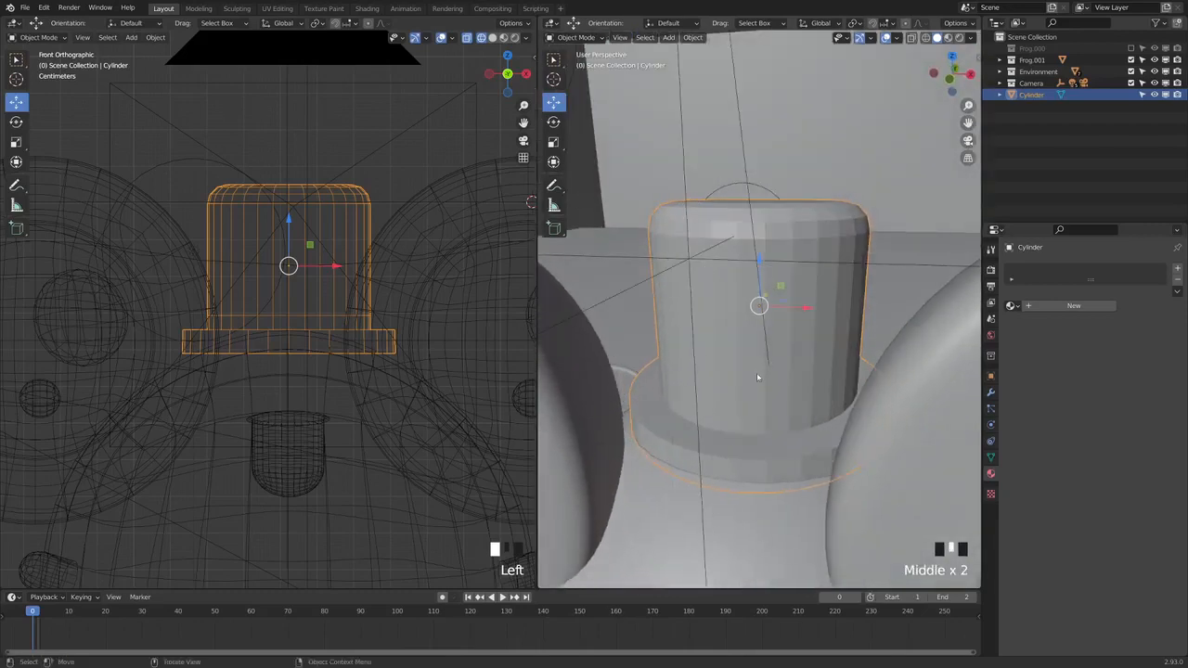
right_click(716, 325)
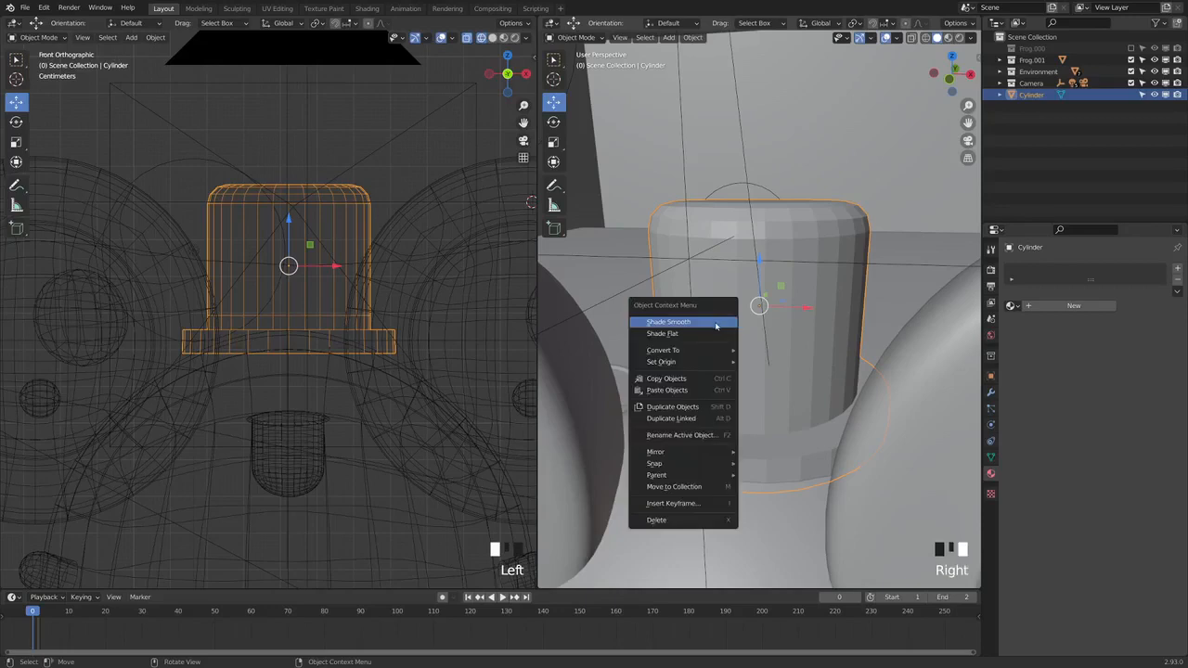
click(703, 323)
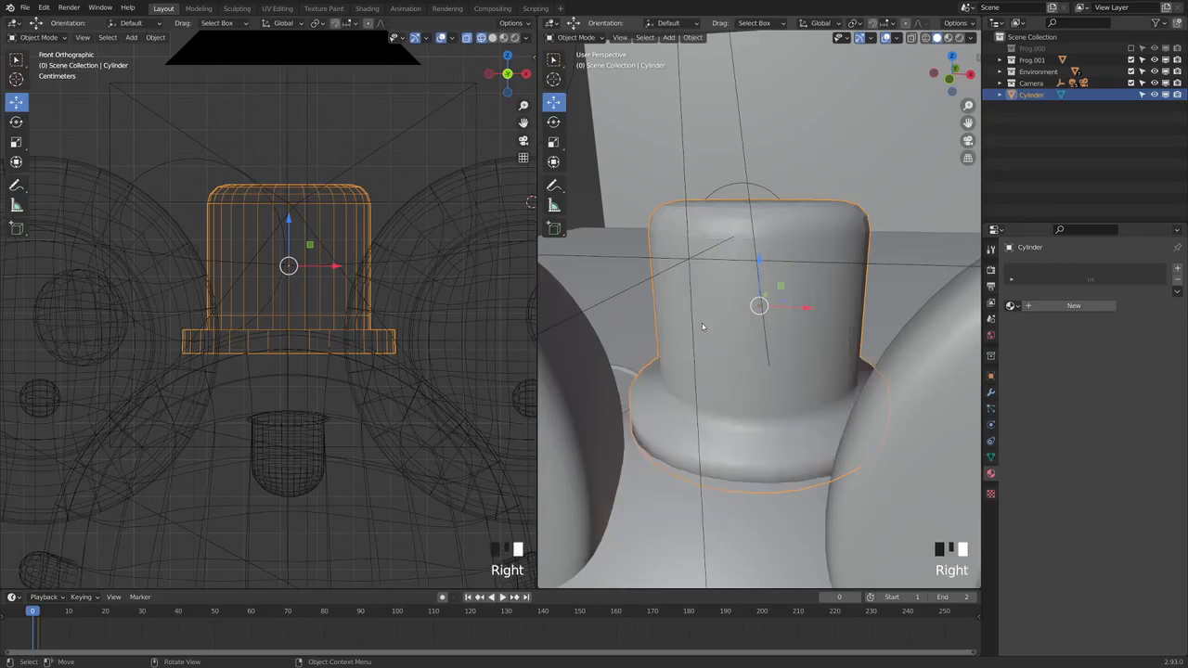
Enable Auto Smooth in the hat mesh's normals settings and set its angle to 45°
click(990, 458)
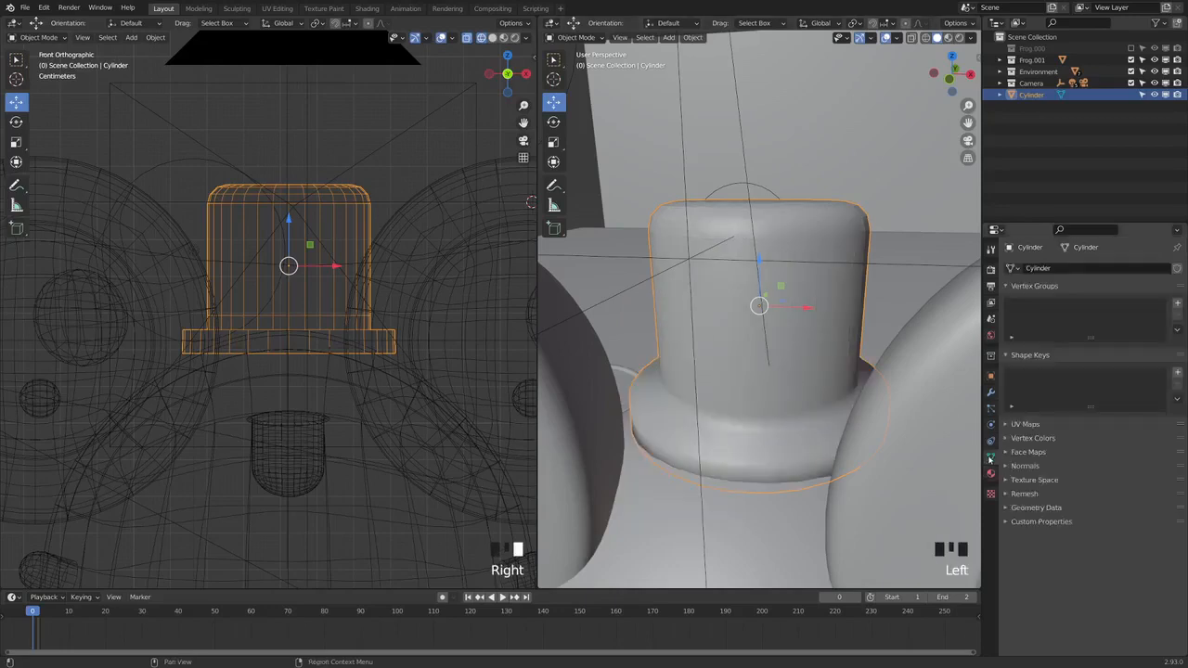
click(1021, 466)
click(1078, 484)
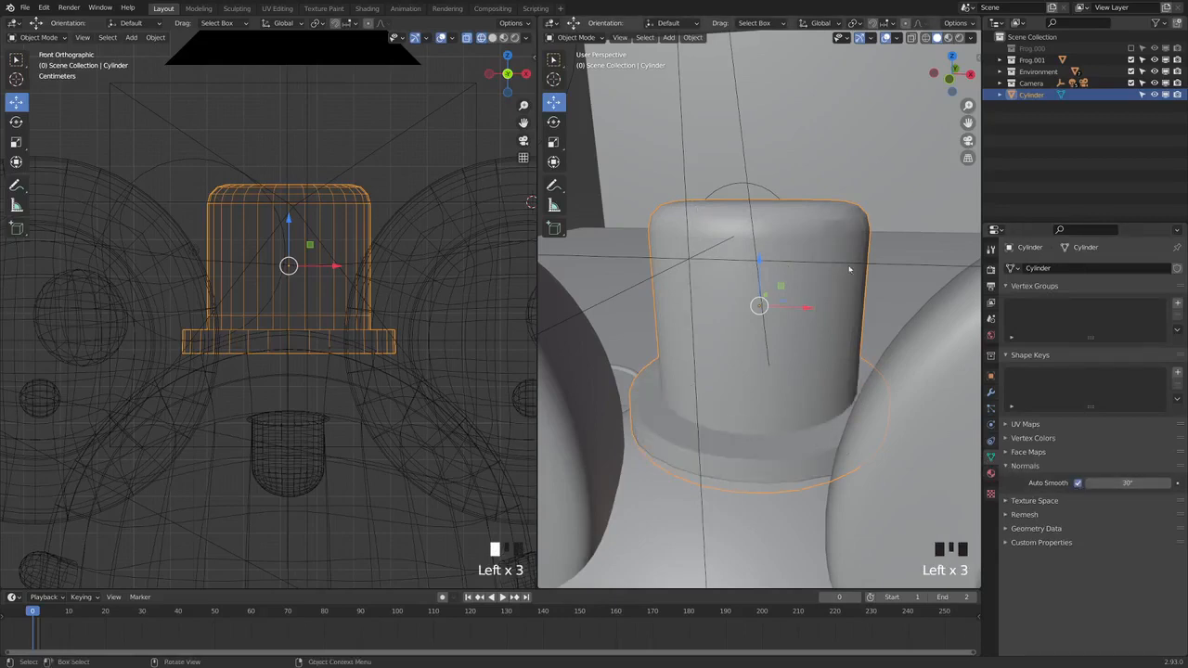
click(1124, 482)
text(45)
click(1126, 494)
Show the perspective viewport in material preview and add a new material to the hat
click(947, 38)
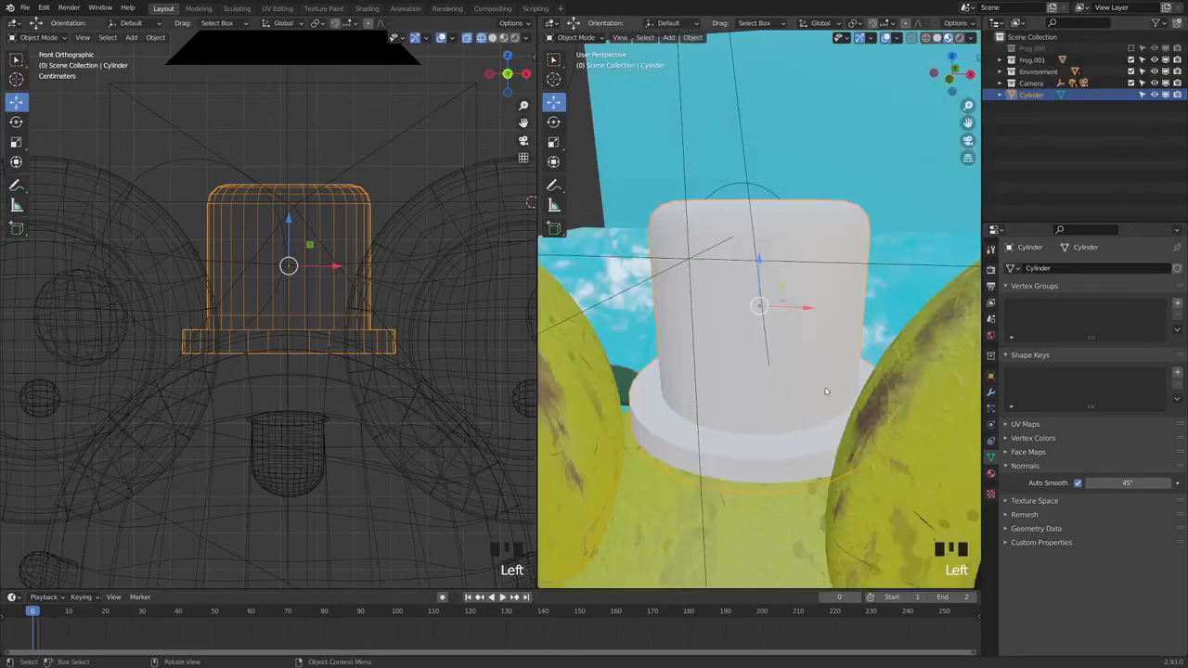
click(990, 473)
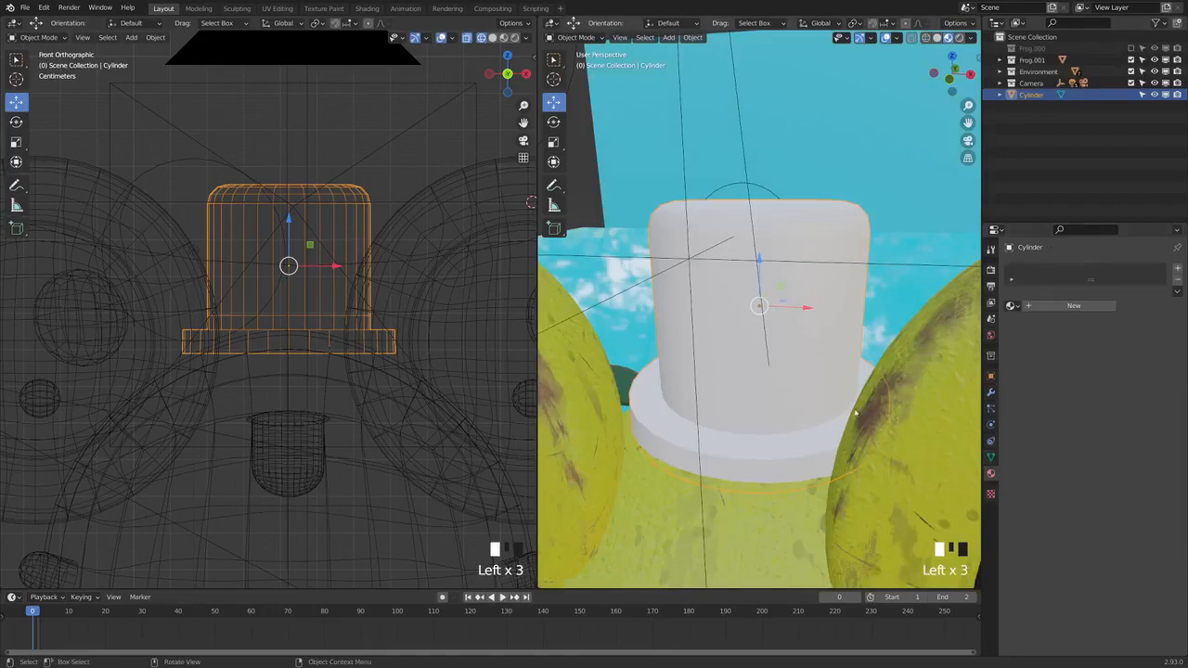
click(1063, 309)
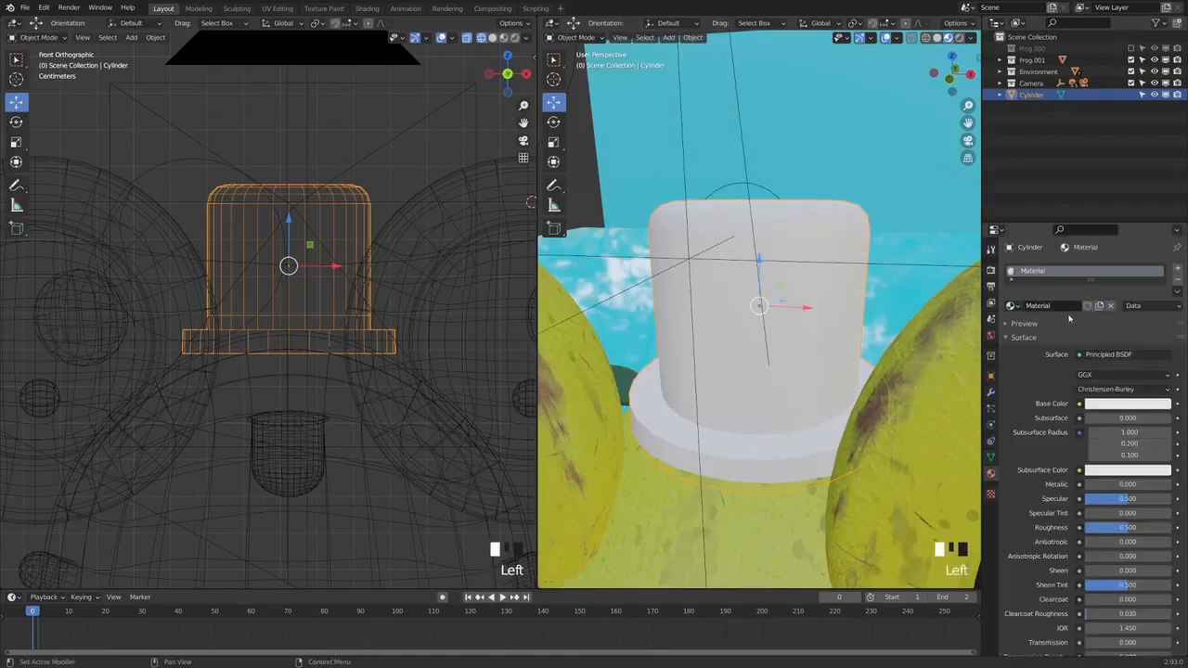
Rename the hat's new material as Hat-Black
double_click(1064, 306)
key(BackSpace)
key(BackSpace)
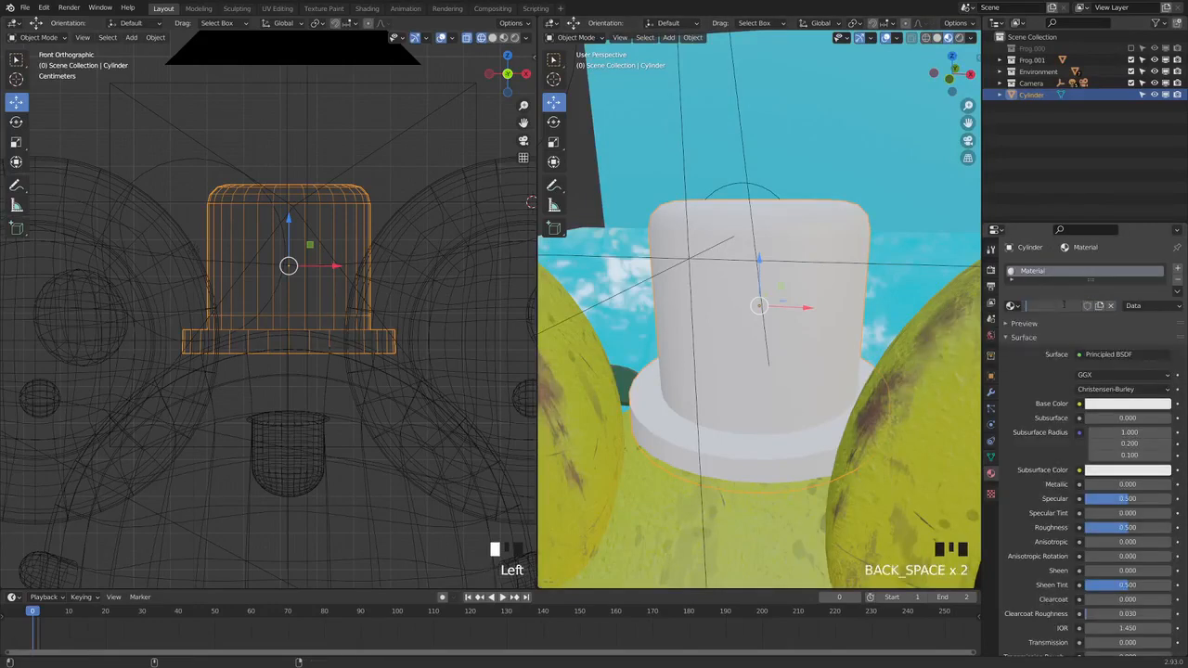
text(Hat B)
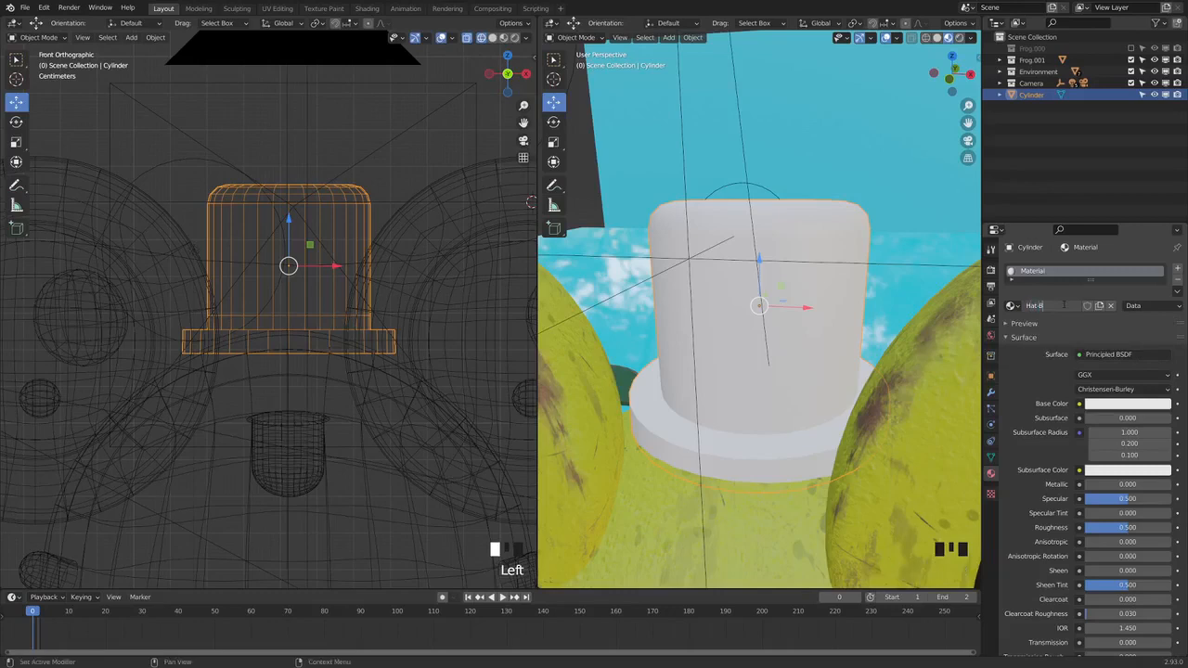
text(lack)
key(Return)
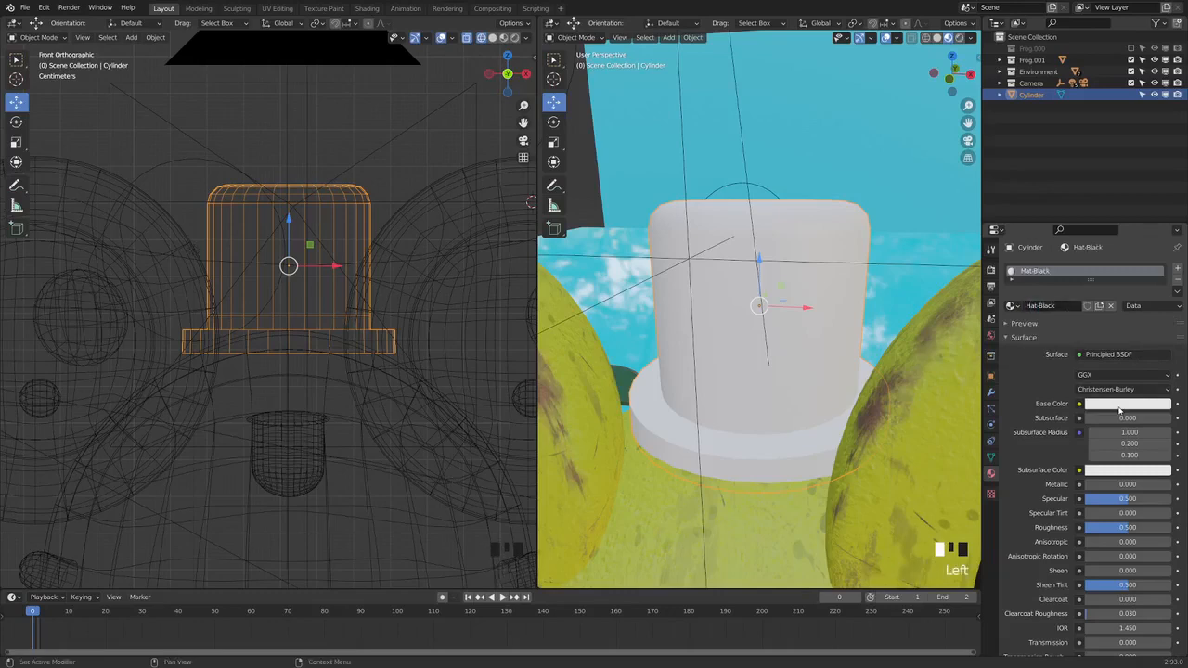
Set the base color of the Hat-Black material to pure black, with an HSV value of 0
click(1128, 404)
drag(1162, 297, 1162, 317)
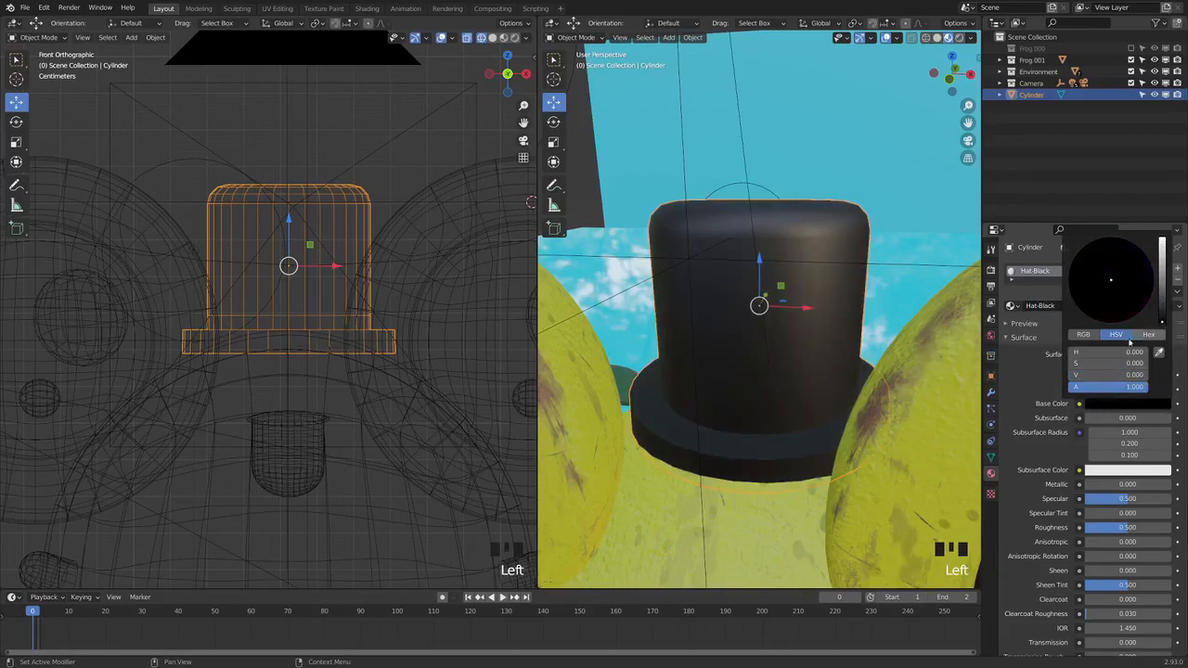
middle_drag(735, 406, 802, 380)
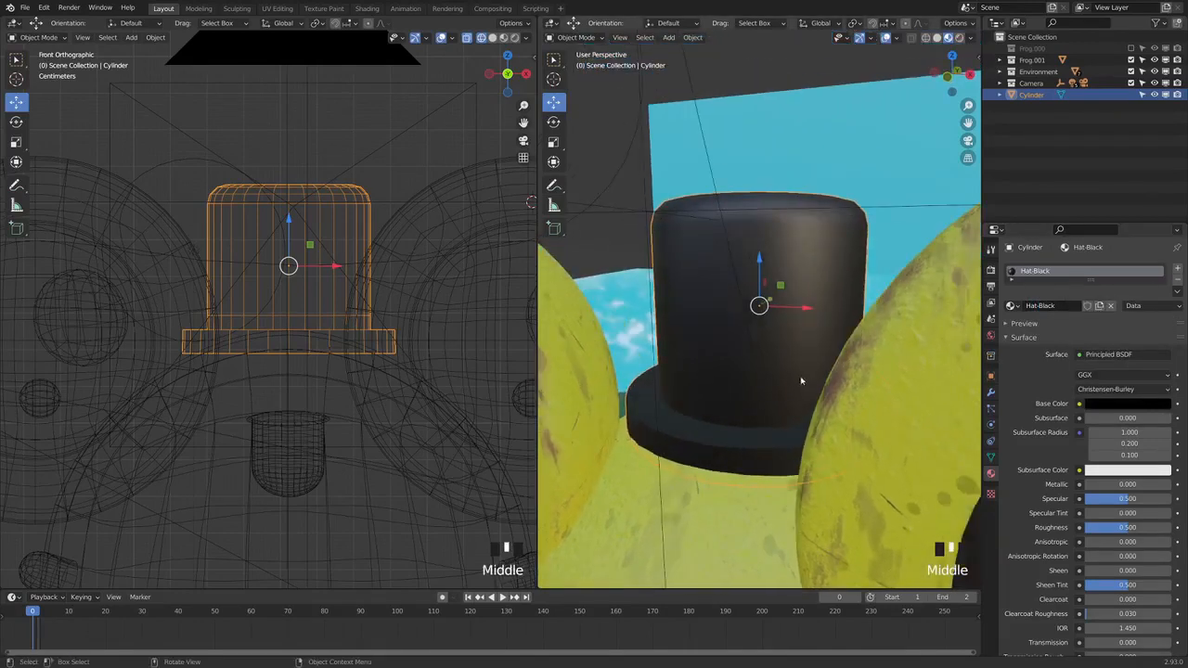
Add a second material slot to the hat, create a new material in it and name it Hat-Red
click(1178, 272)
click(1046, 334)
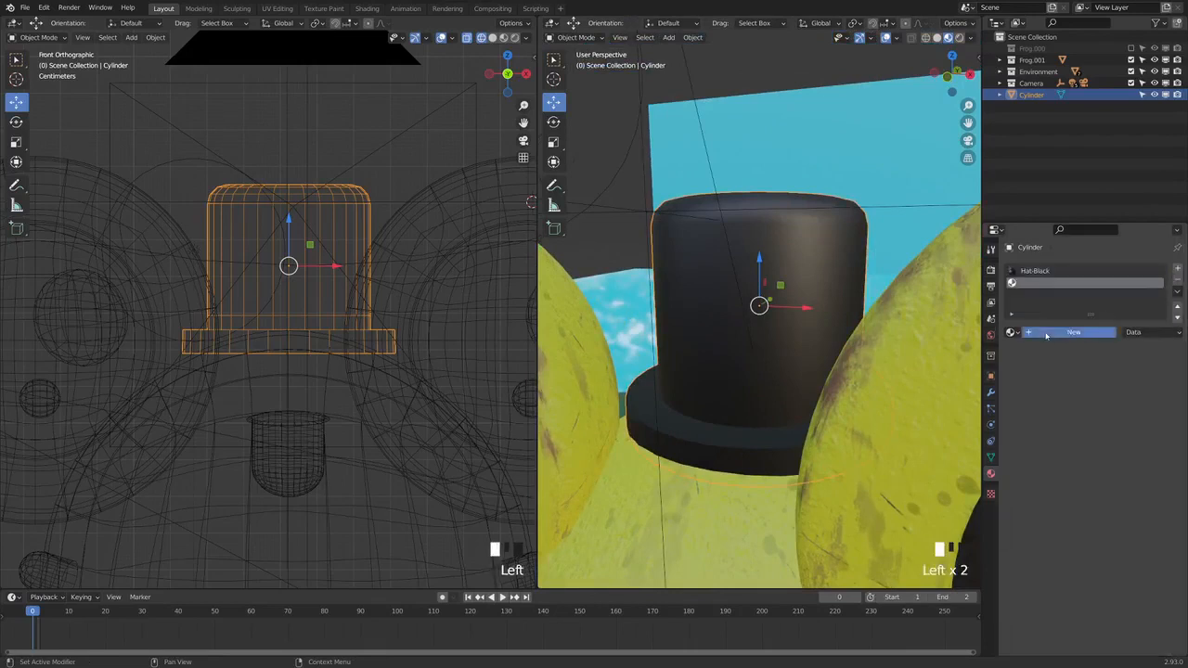
click(1063, 334)
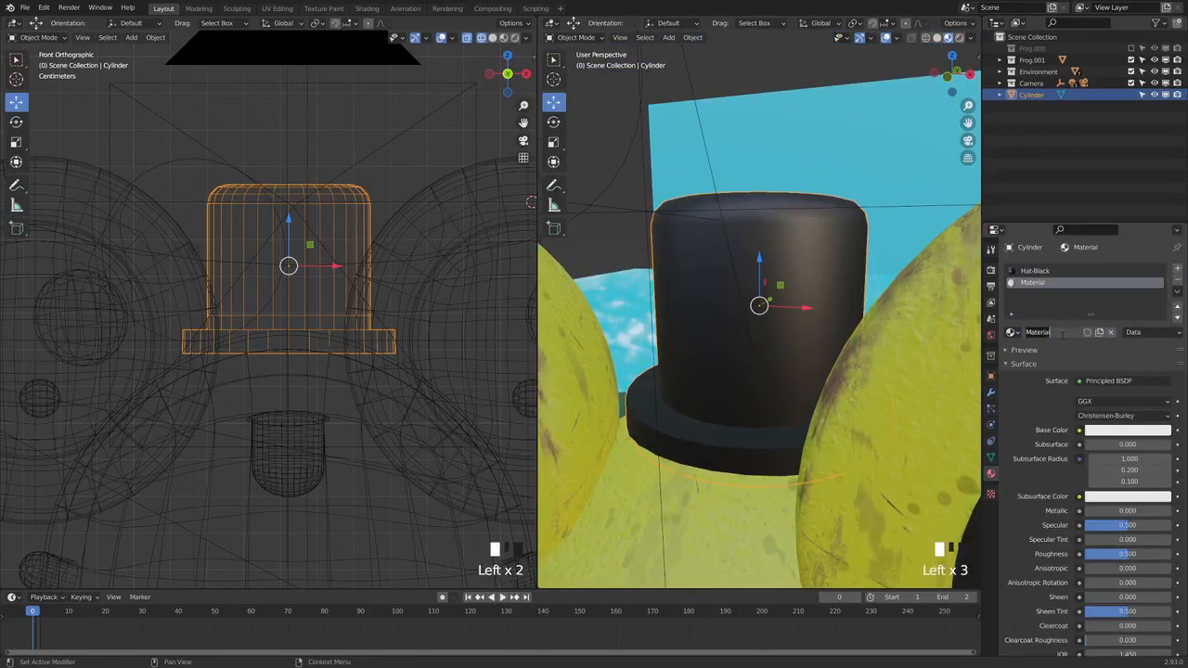
text(Hat-Red)
key(Return)
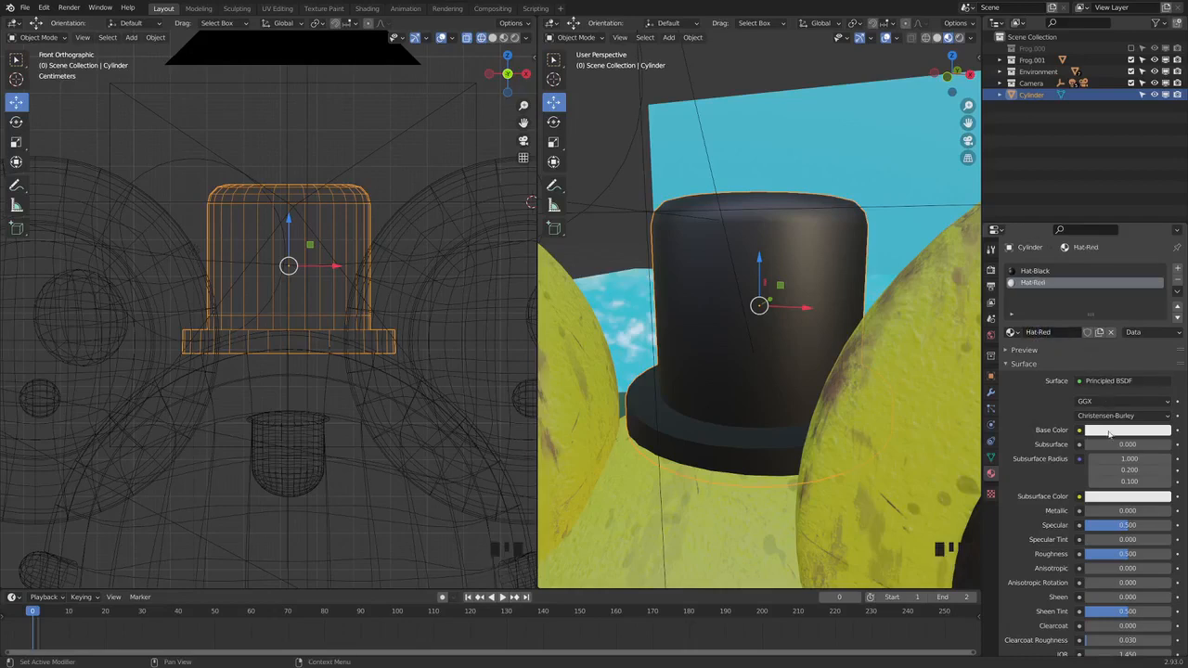
Set the base color of Hat-Red to a strongly saturated red with a hue of about 0.995 and a value of 0.8
click(1128, 430)
click(1113, 341)
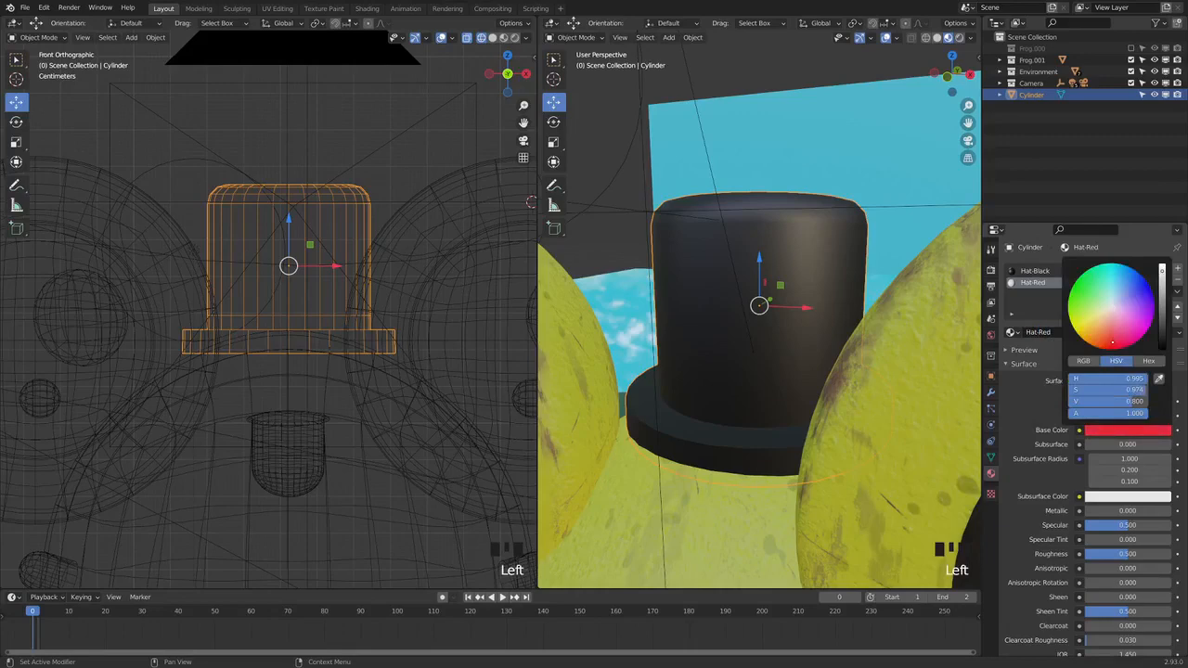
middle_drag(712, 370, 735, 357)
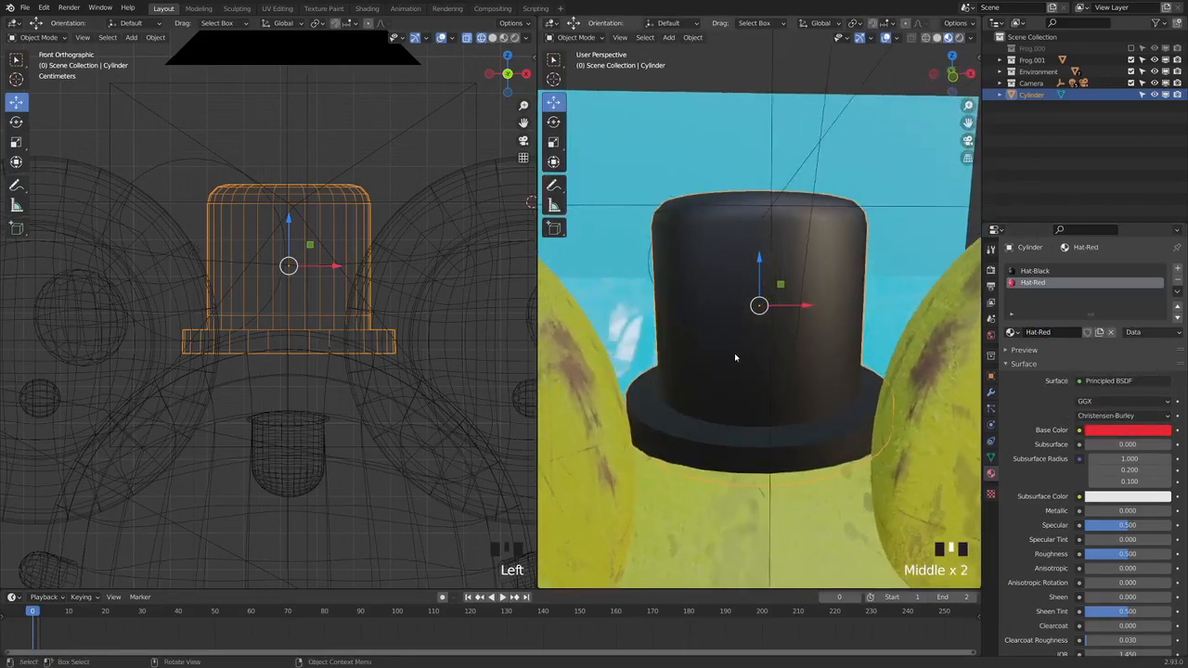
In Edit Mode, select the ring of faces just above the hat's brim all the way around and assign Hat-Red to it
click(576, 38)
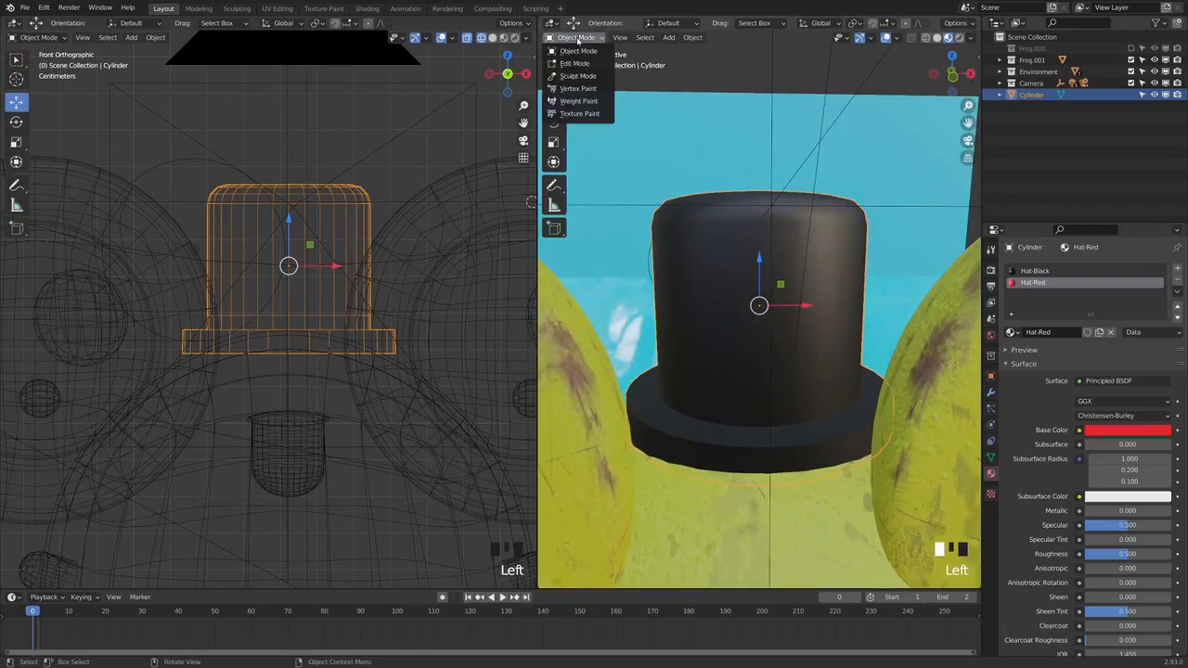
click(575, 63)
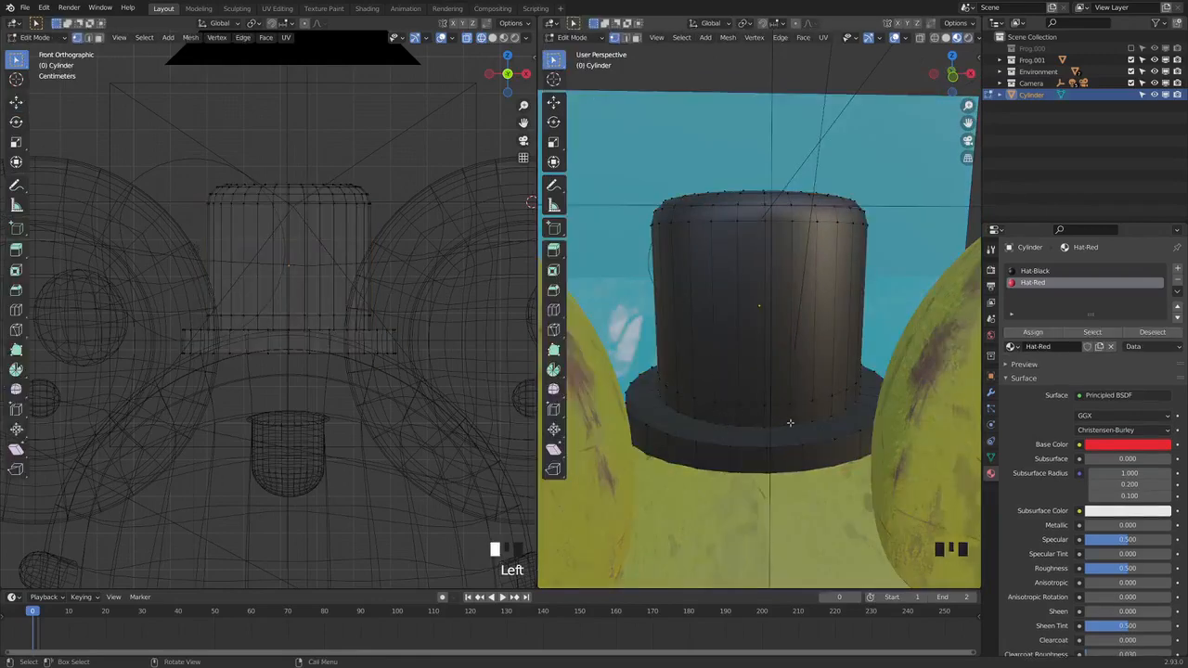
click(953, 80)
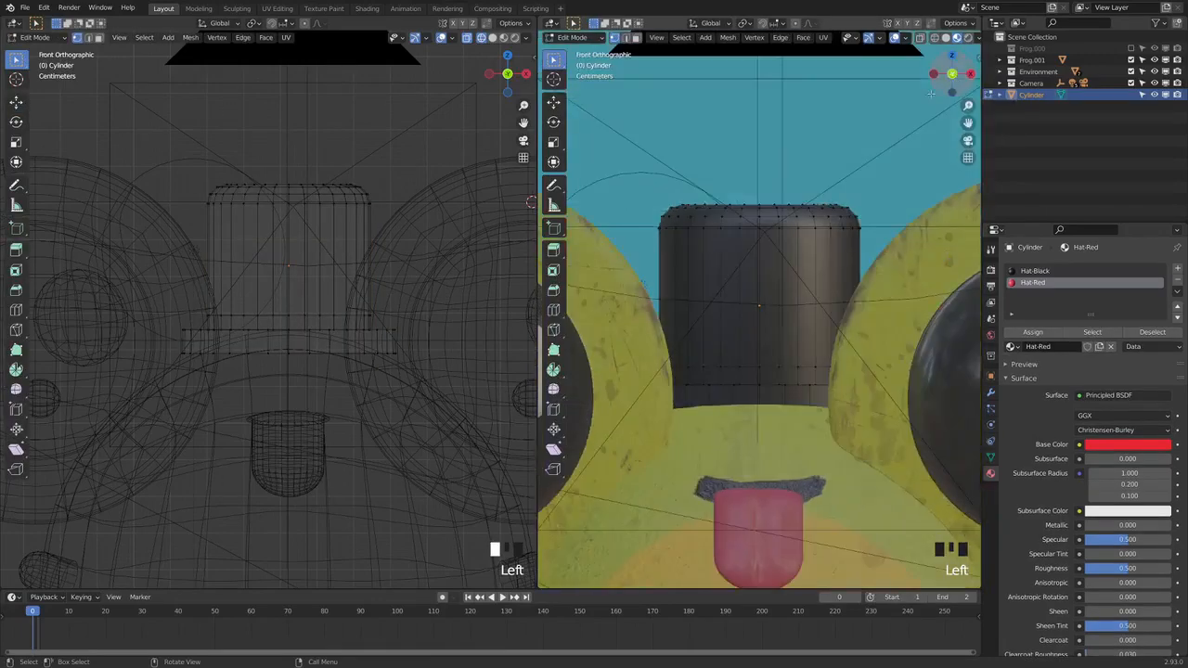
click(934, 37)
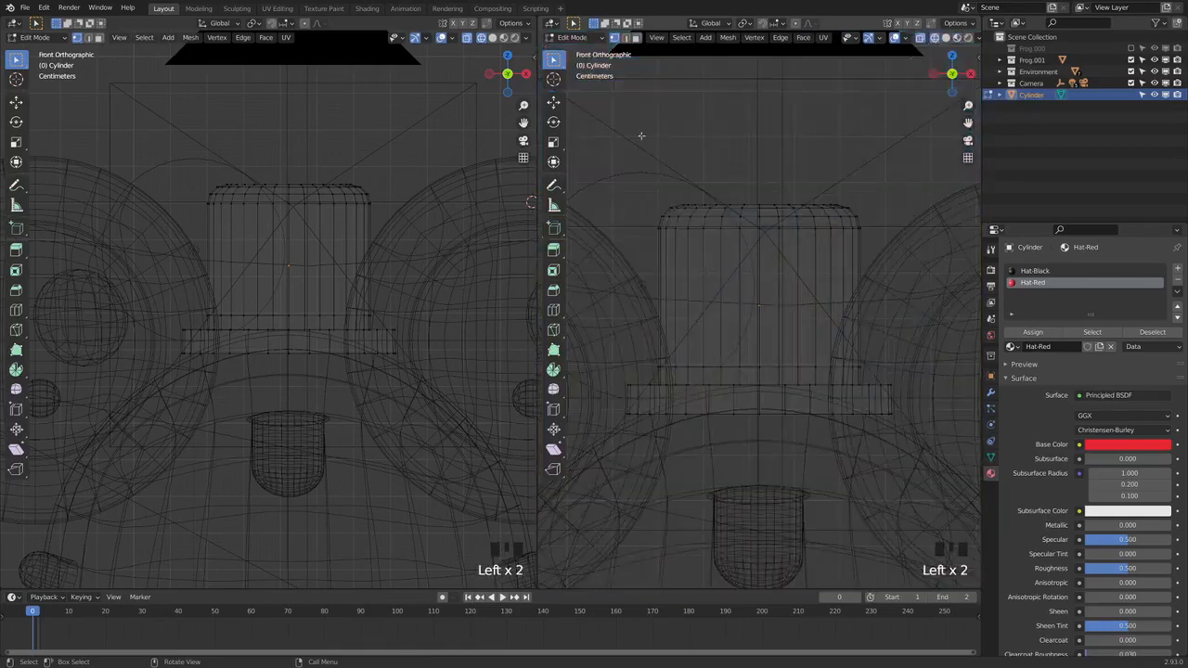
click(636, 37)
drag(653, 372, 881, 376)
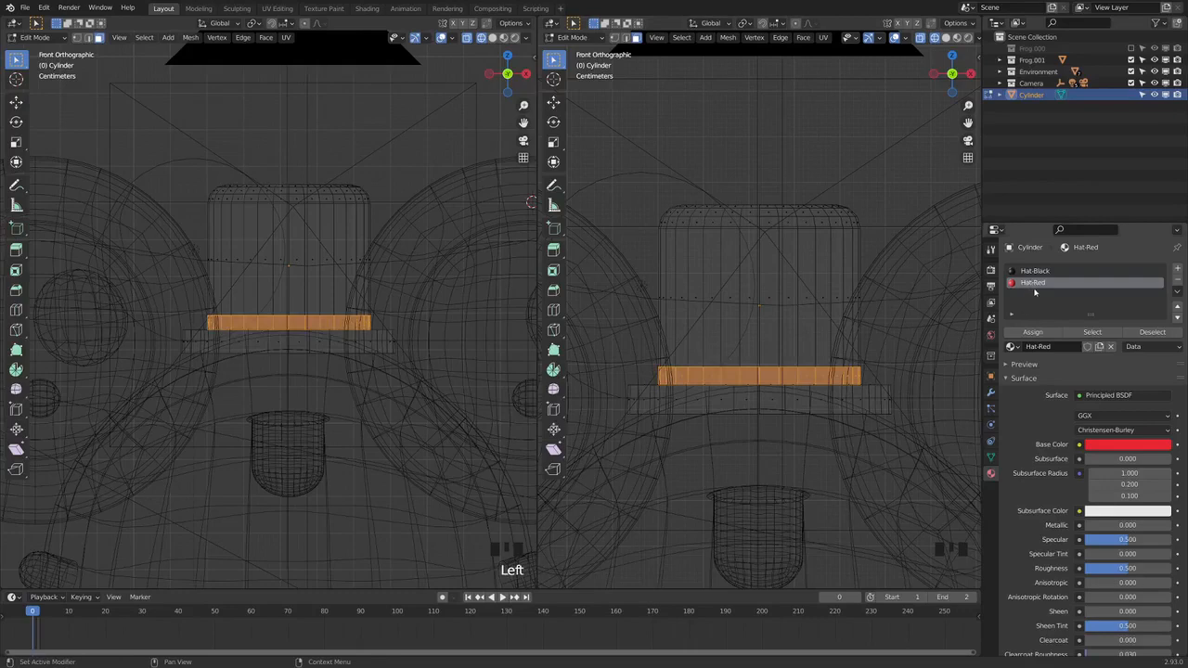
click(1032, 331)
click(1032, 331)
click(1032, 331)
click(1032, 332)
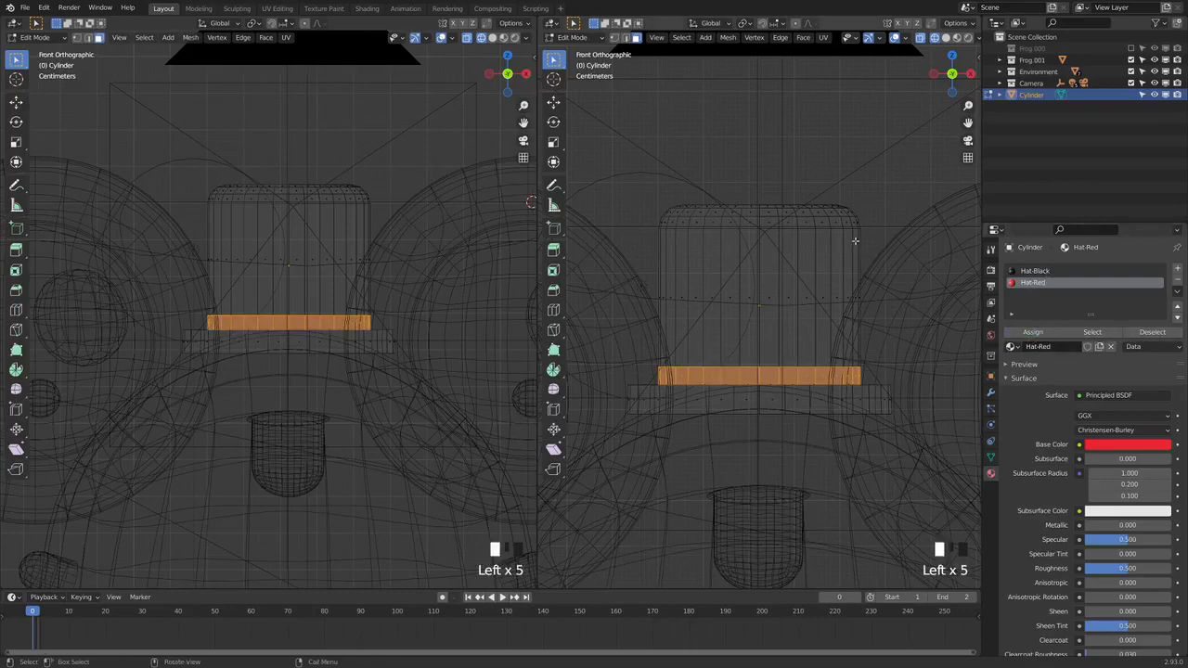
Switch the perspective viewport to material preview and examine the hat's red band up close and on the whole frog
click(957, 37)
middle_drag(828, 311, 776, 359)
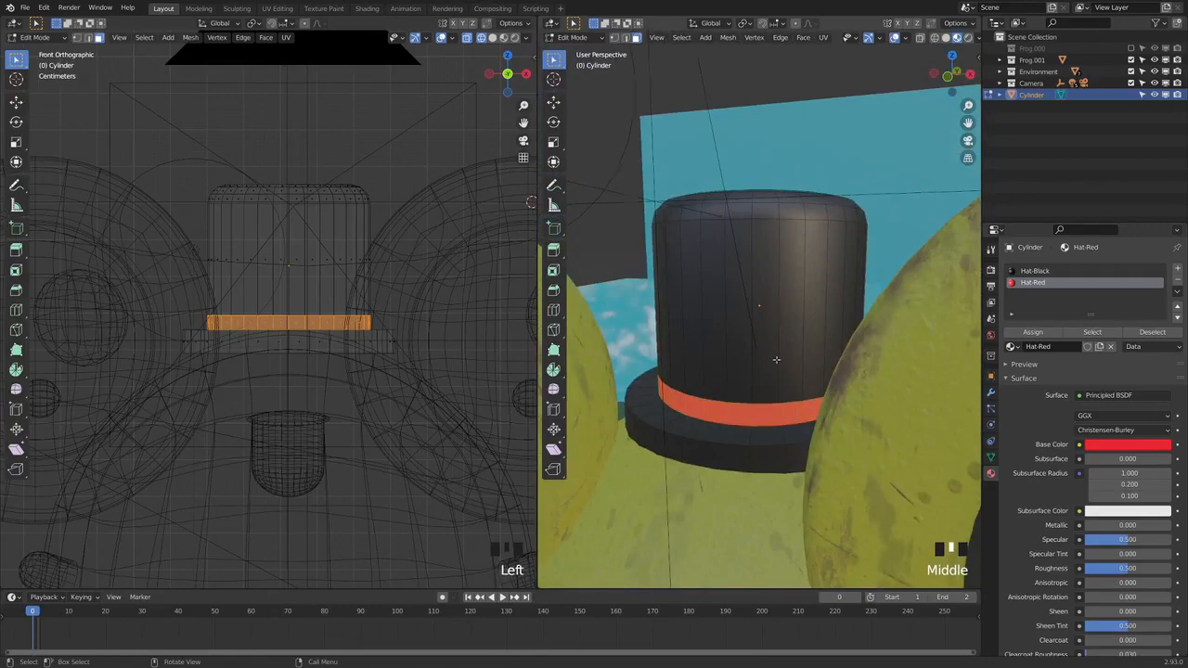
scroll(776, 360, down, 2)
scroll(776, 360, down, 3)
middle_drag(776, 359, 738, 383)
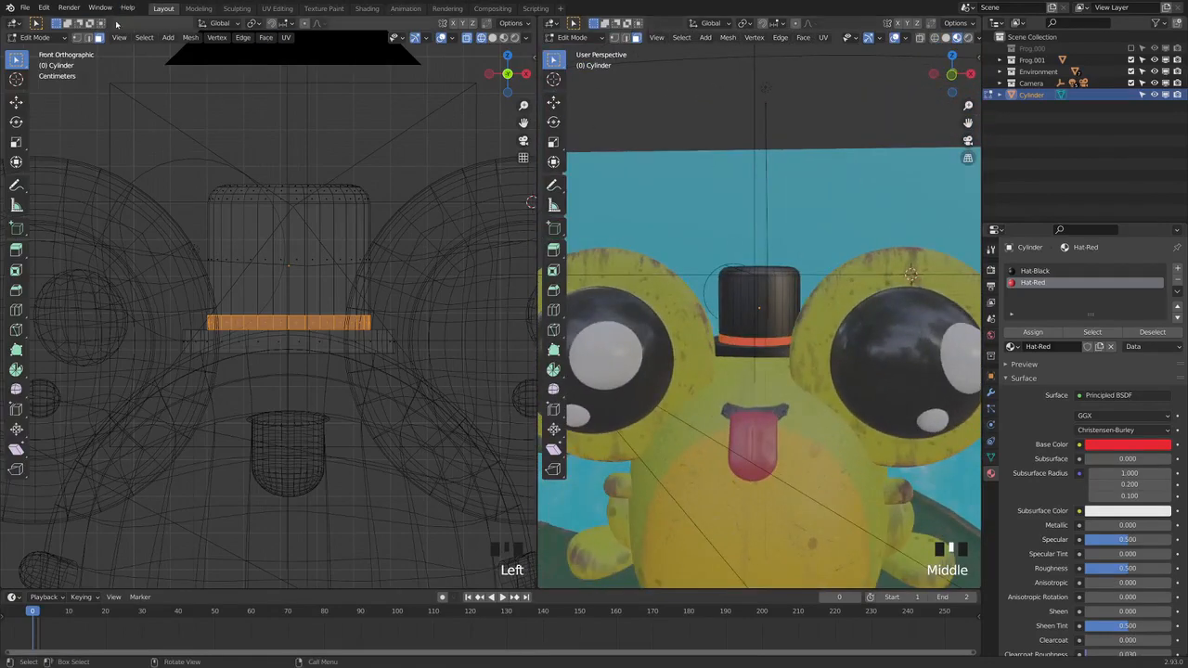
Render the frog scene as a still image and open the image commands for the render result
click(69, 8)
click(91, 21)
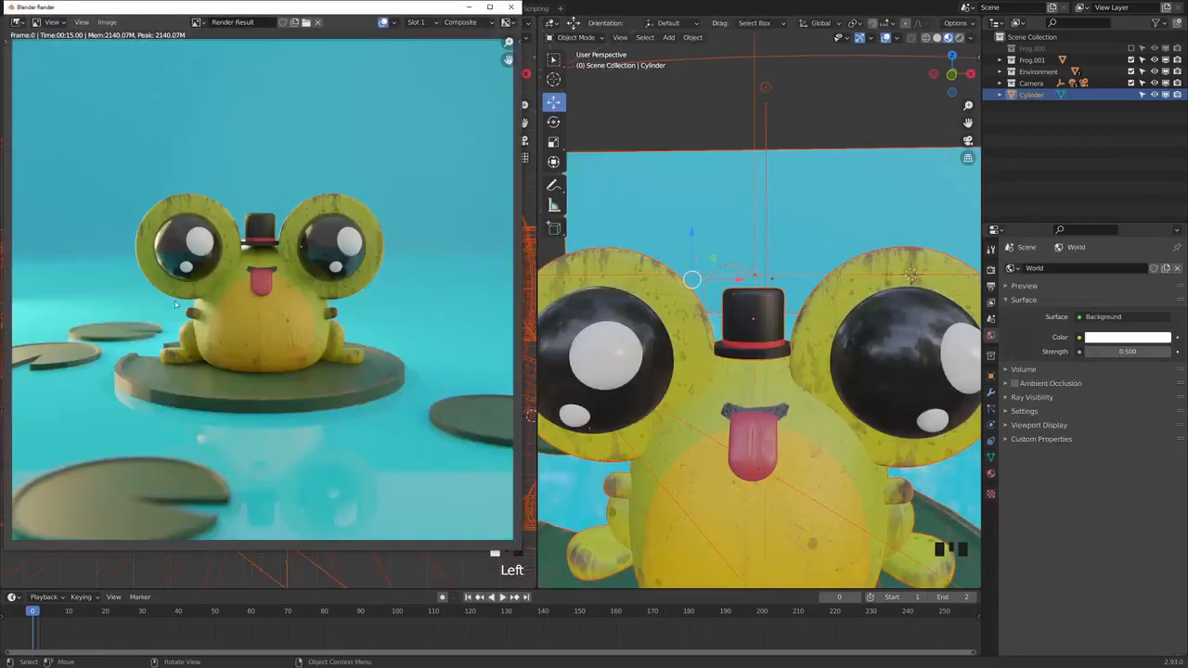
click(106, 21)
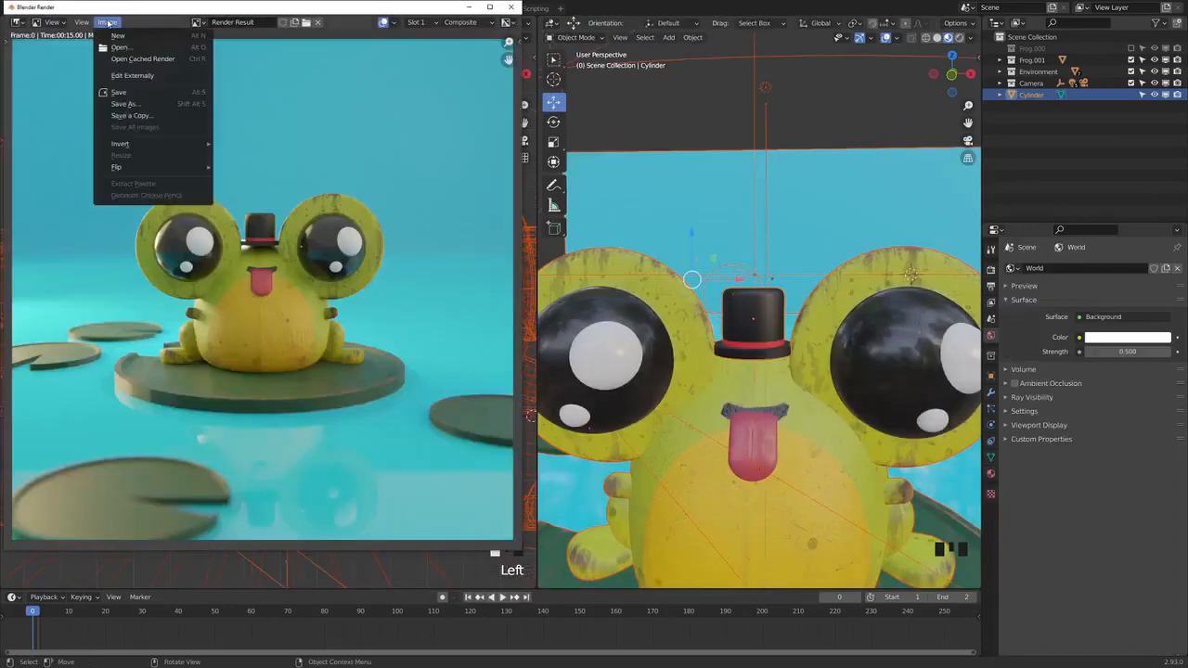